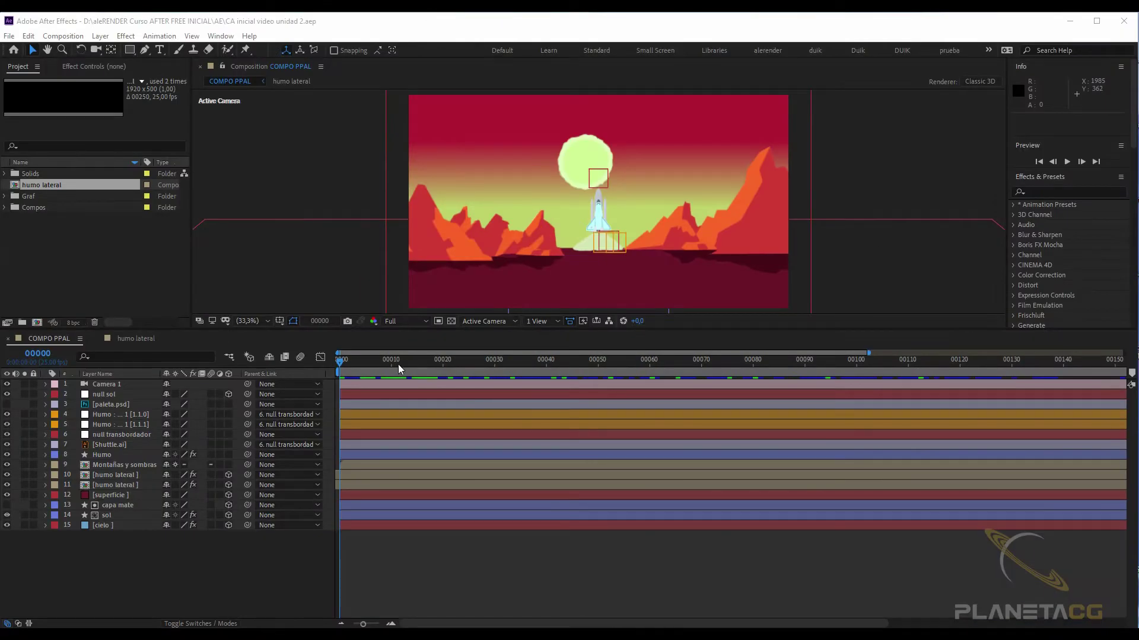
Step: Scrub the COMPO PPAL liftoff animation to around frame 85
{"action": "mouse_move", "coordinate": [397, 364]}
{"action": "left_mouse_down"}
{"action": "mouse_move", "coordinate": [777, 367]}
{"action": "mouse_move", "coordinate": [382, 372]}
{"action": "mouse_move", "coordinate": [411, 369]}
{"action": "left_mouse_up"}
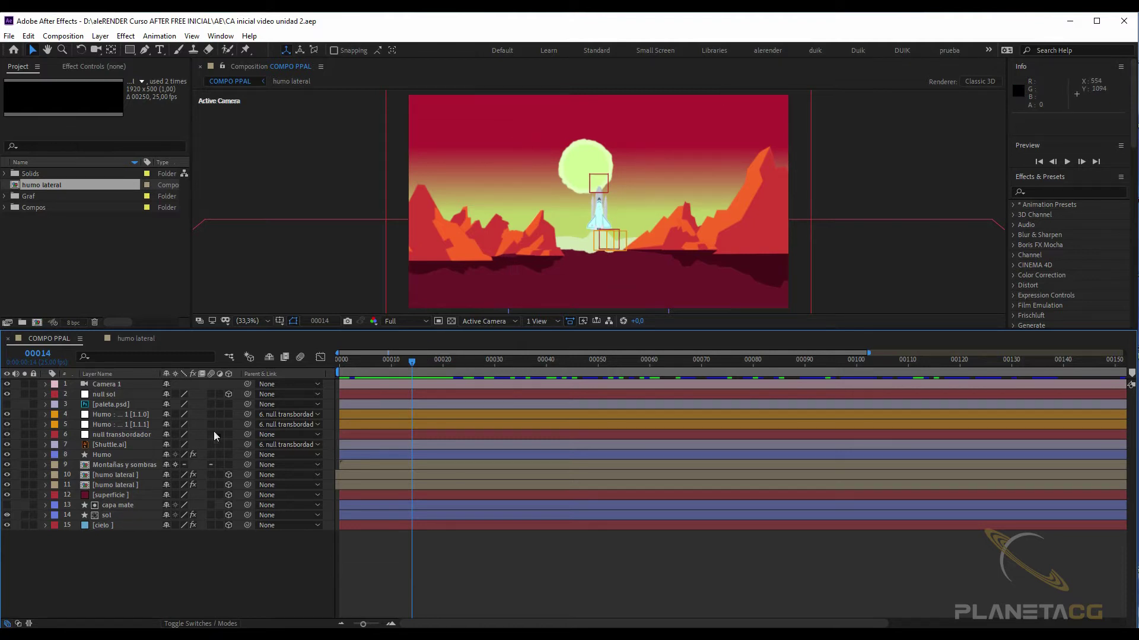
Step: Preview the rocket liftoff, then go to frame 24 and select layer 15, cielo
{"action": "mouse_move", "coordinate": [392, 365]}
{"action": "left_mouse_down"}
{"action": "mouse_move", "coordinate": [737, 371]}
{"action": "mouse_move", "coordinate": [487, 374]}
{"action": "left_mouse_up"}
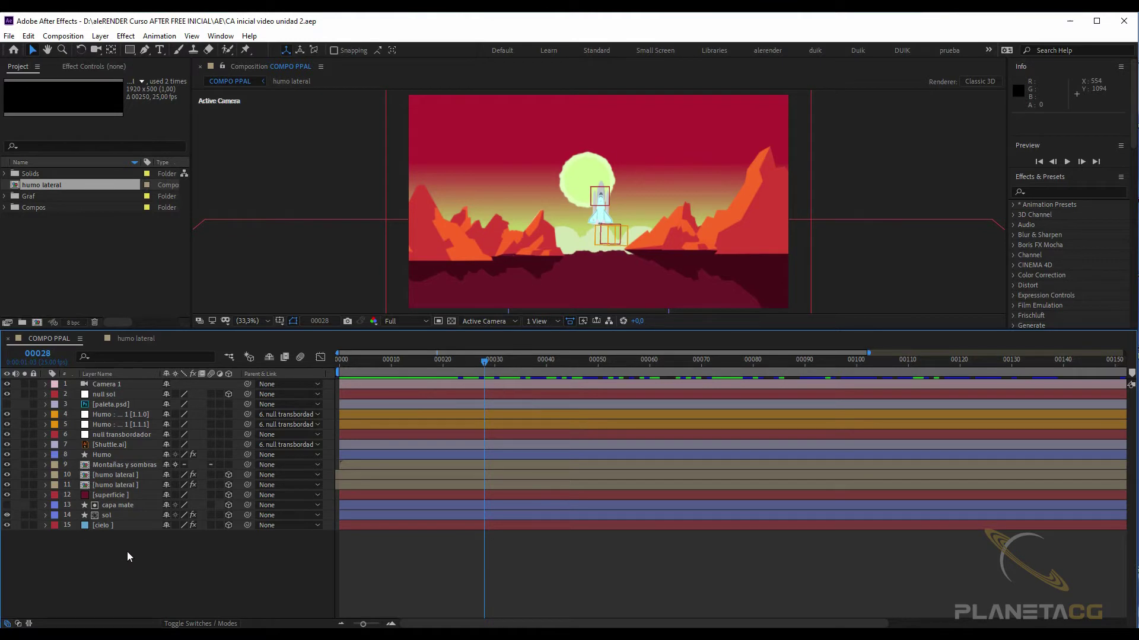
{"action": "key", "text": "space"}
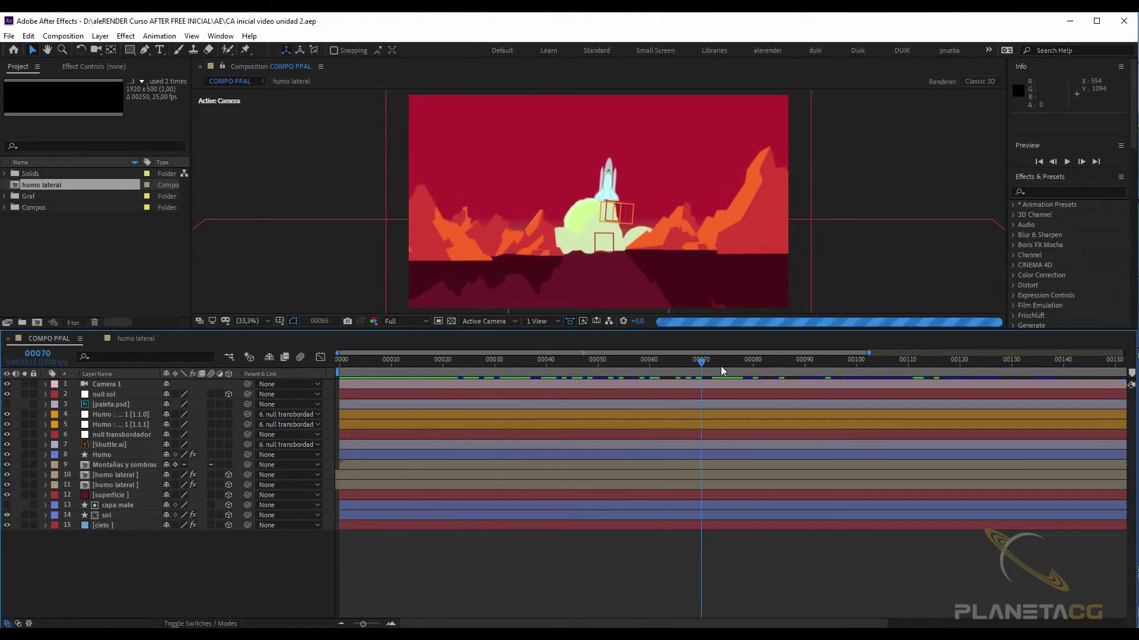
{"action": "key", "text": "space"}
{"action": "left_click", "coordinate": [464, 370]}
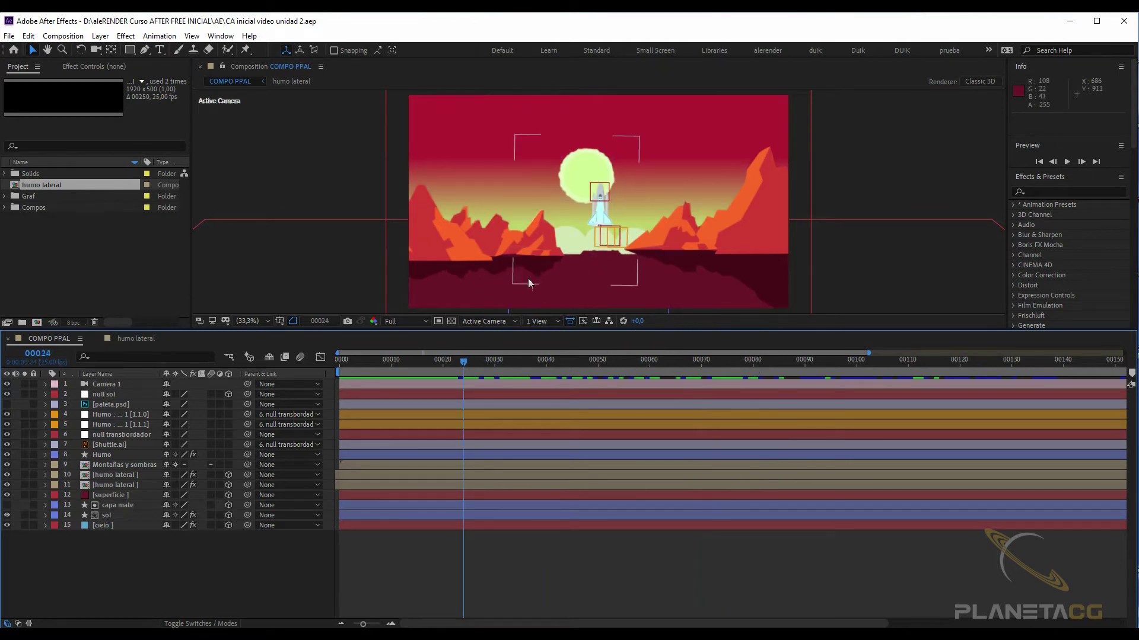
{"action": "left_click", "coordinate": [111, 525]}
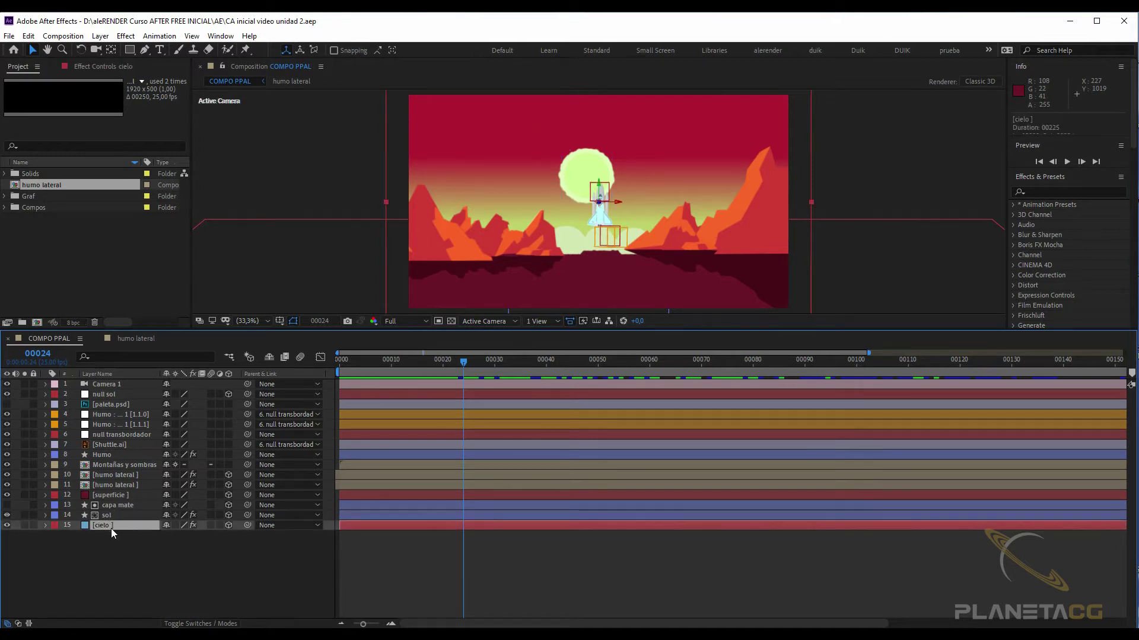
Step: Show cielo's Gradient Ramp and keyframe the red Start Color at frame 41
{"action": "left_click", "coordinate": [104, 65]}
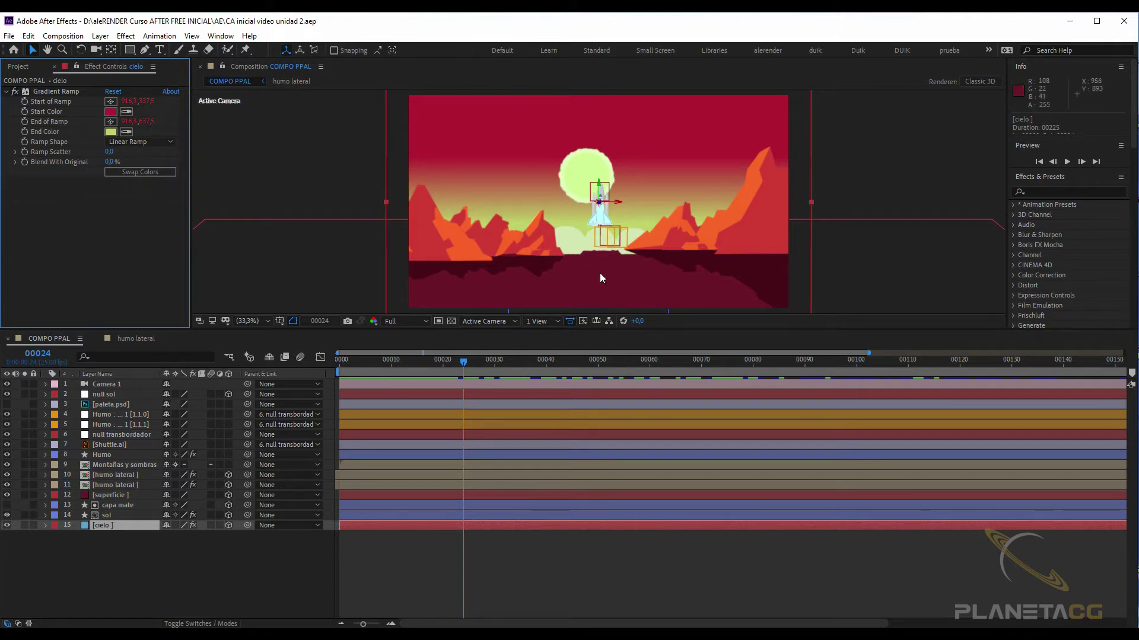
{"action": "left_click_drag", "start_coordinate": [382, 361], "coordinate": [618, 362]}
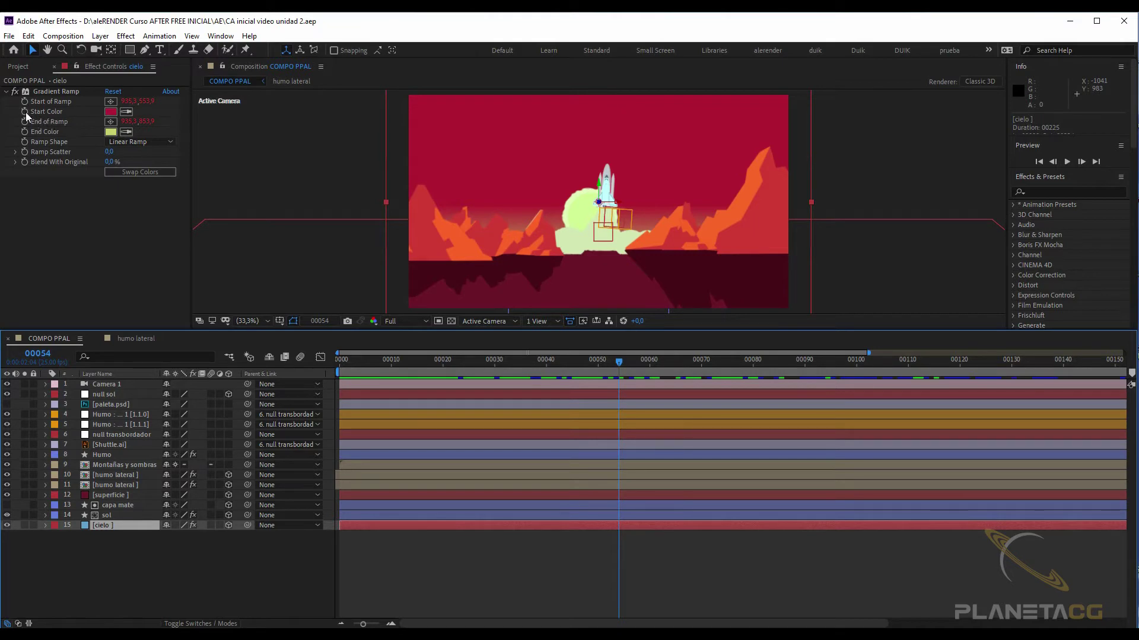
{"action": "left_click_drag", "start_coordinate": [517, 367], "coordinate": [583, 364]}
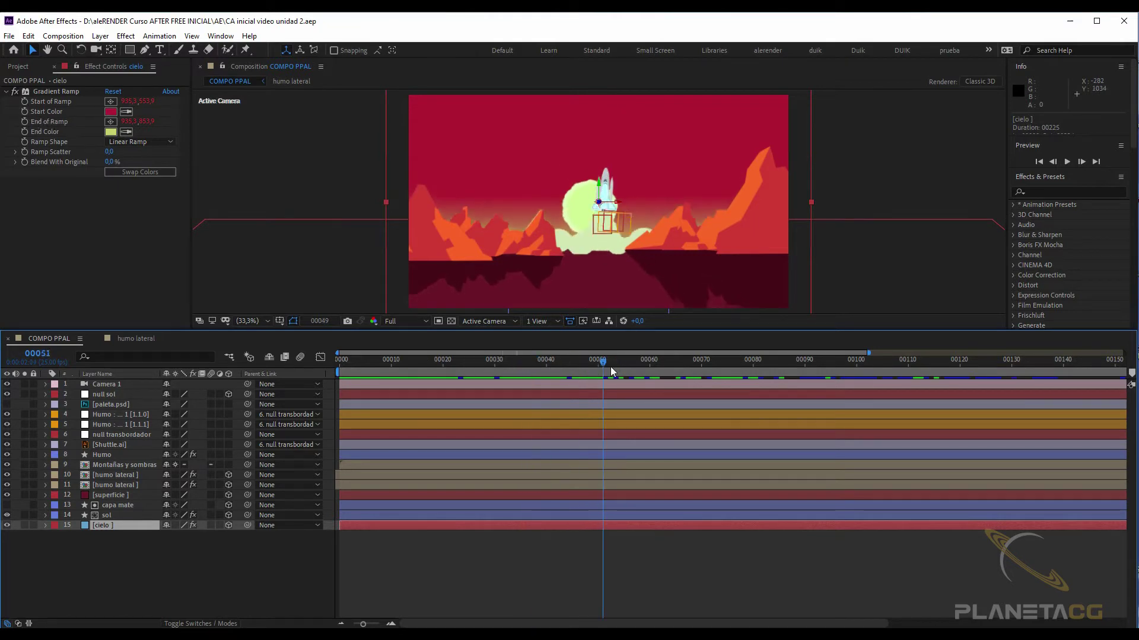
{"action": "left_click", "coordinate": [565, 364]}
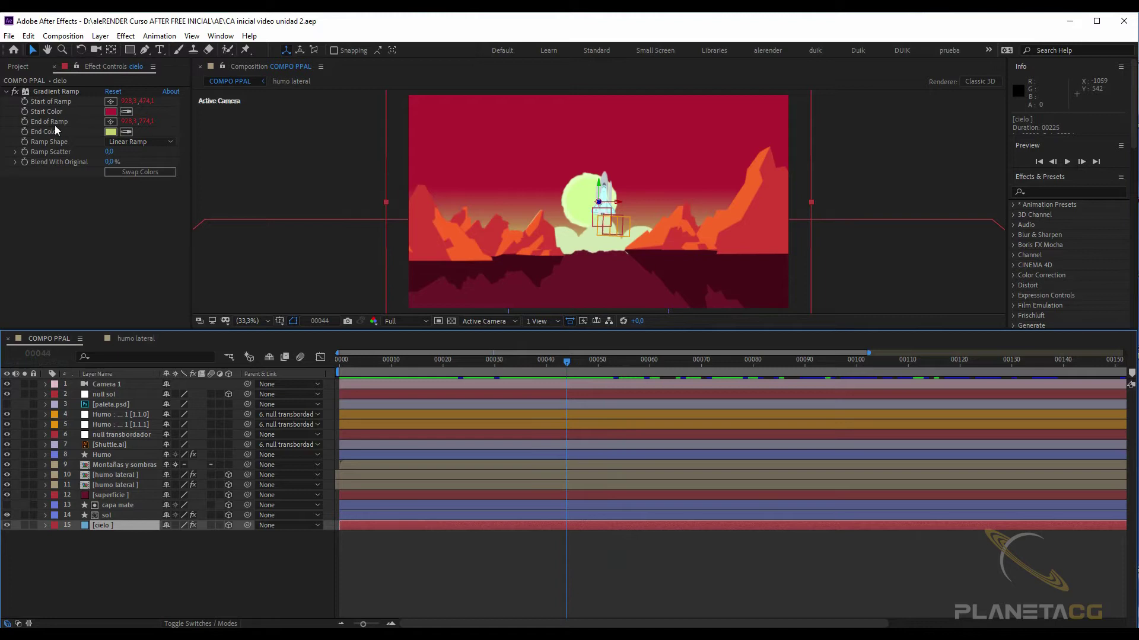
{"action": "mouse_move", "coordinate": [560, 365]}
{"action": "left_mouse_down"}
{"action": "mouse_move", "coordinate": [550, 366]}
{"action": "mouse_move", "coordinate": [597, 367]}
{"action": "left_mouse_up"}
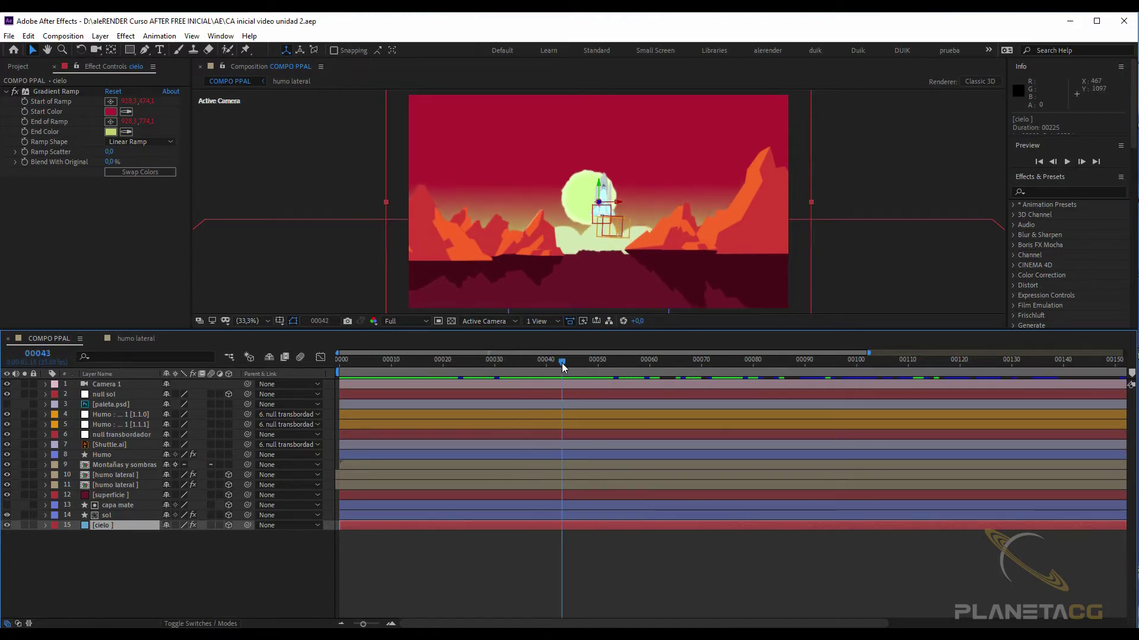
{"action": "left_click", "coordinate": [24, 111]}
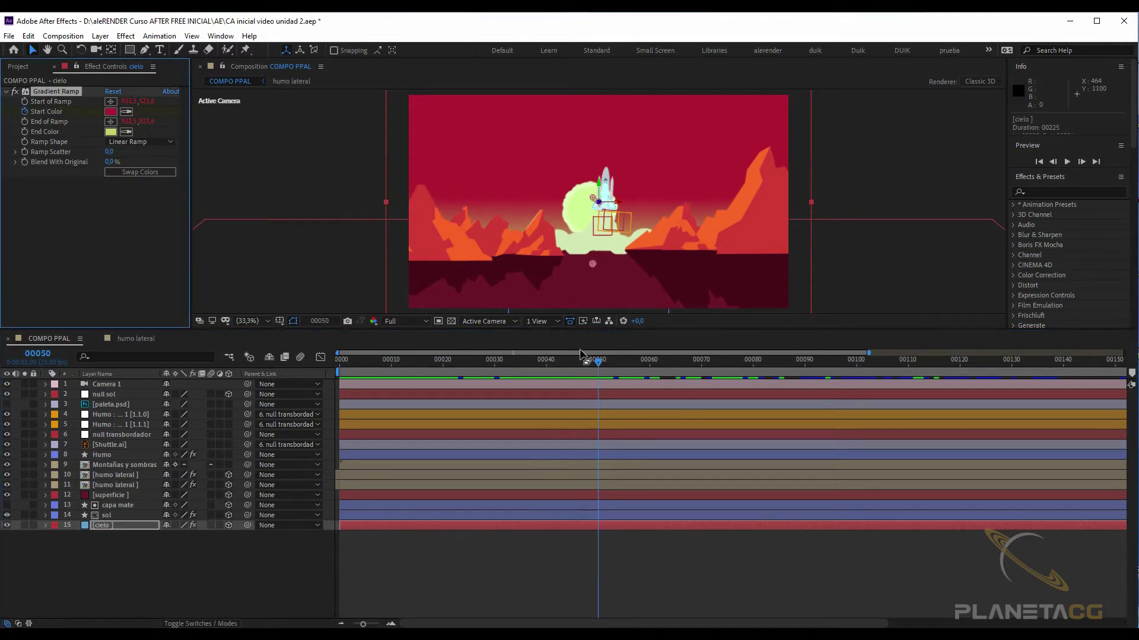
{"action": "left_click_drag", "start_coordinate": [606, 367], "coordinate": [902, 372]}
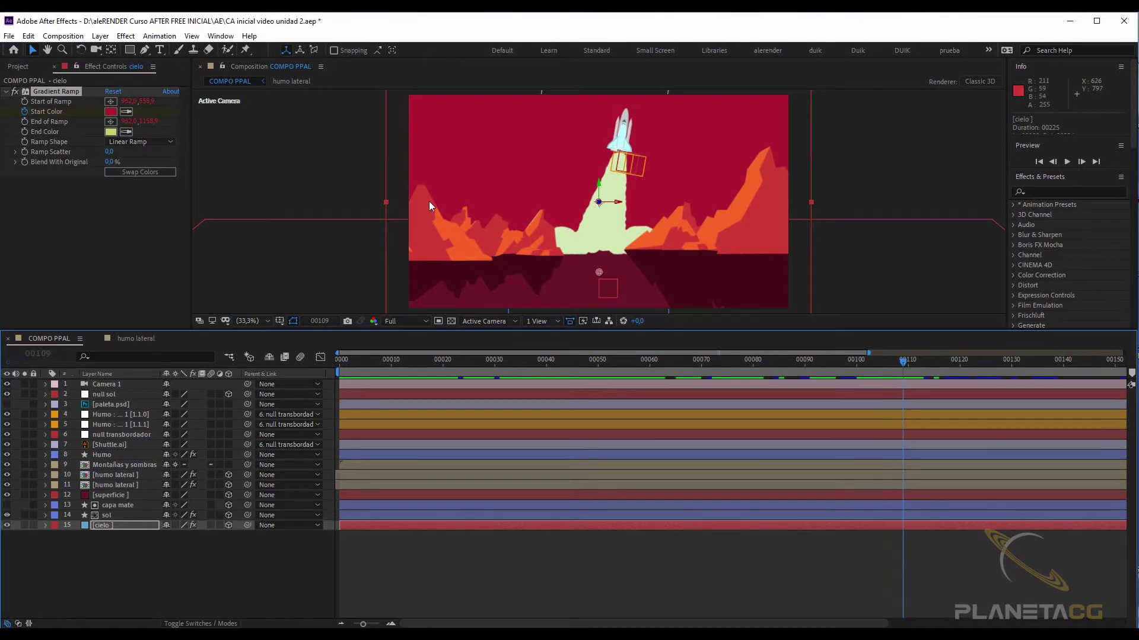
Step: At frame 109, change the Gradient Ramp Start Color to dark purple and review the transition
{"action": "left_click", "coordinate": [111, 112]}
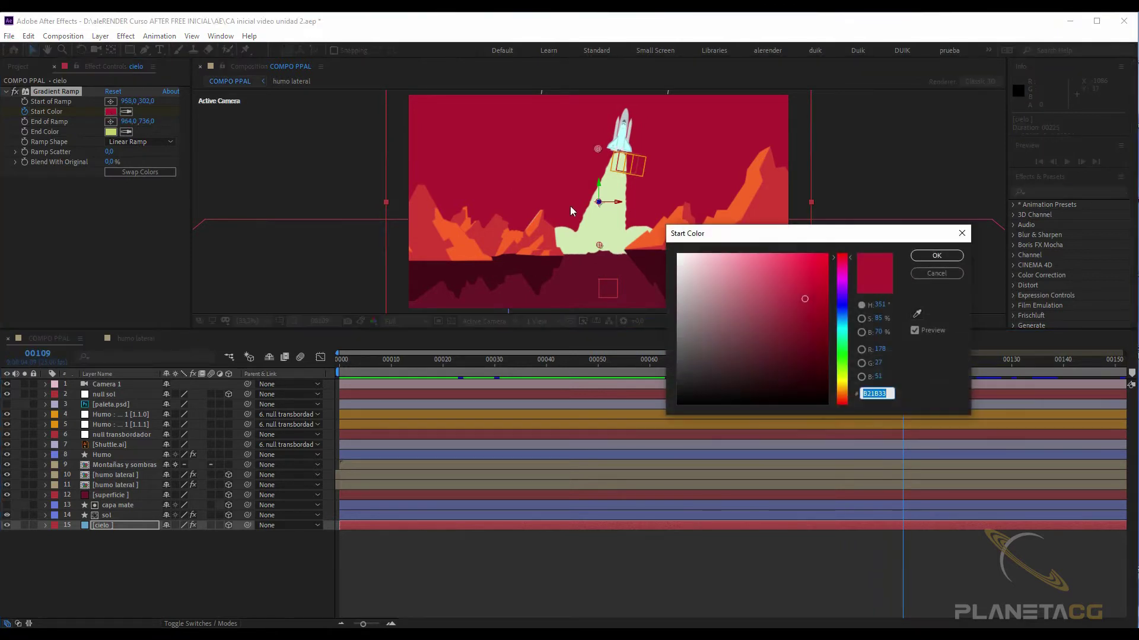
{"action": "left_click", "coordinate": [842, 294]}
{"action": "mouse_move", "coordinate": [804, 352]}
{"action": "left_mouse_down"}
{"action": "mouse_move", "coordinate": [778, 371]}
{"action": "mouse_move", "coordinate": [803, 364]}
{"action": "mouse_move", "coordinate": [792, 367]}
{"action": "left_mouse_up"}
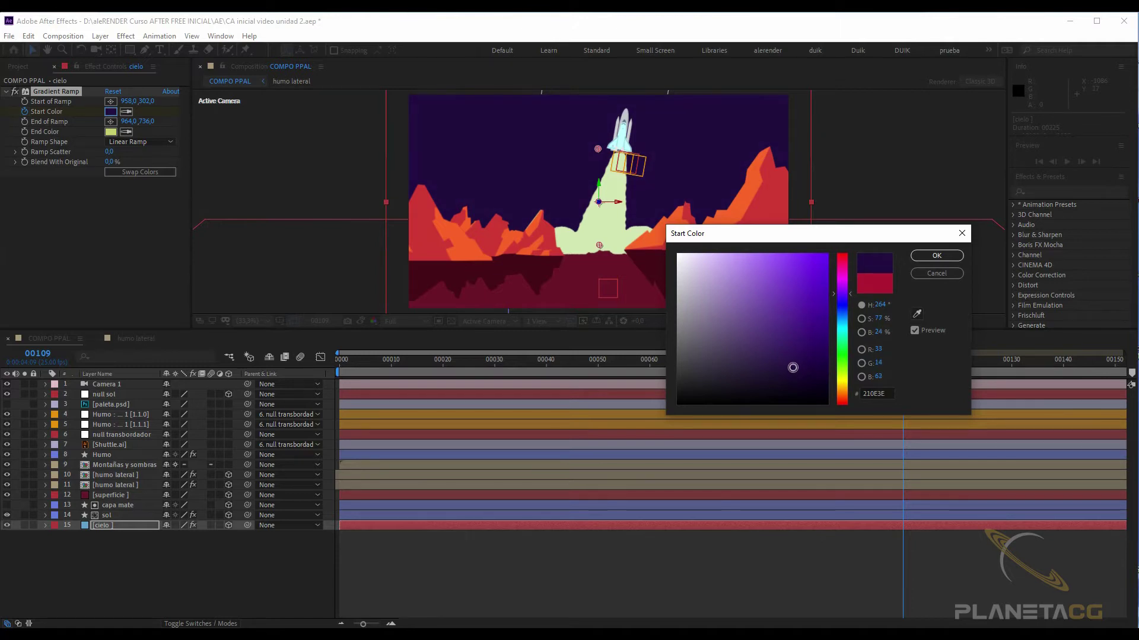
{"action": "left_click", "coordinate": [937, 256]}
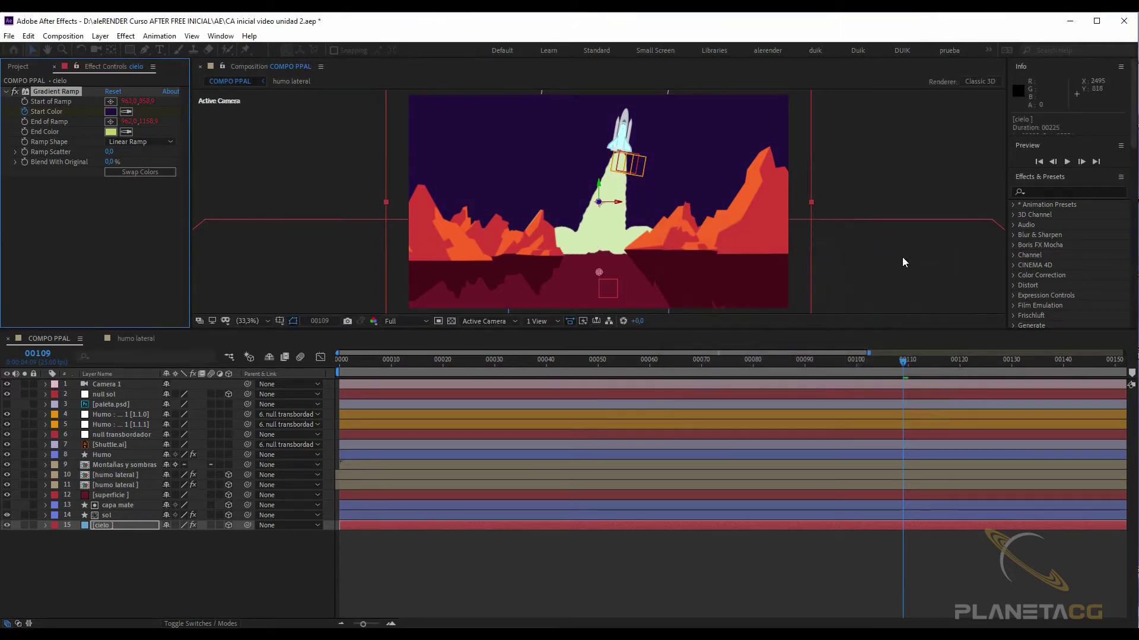
{"action": "left_click_drag", "start_coordinate": [608, 366], "coordinate": [1006, 372]}
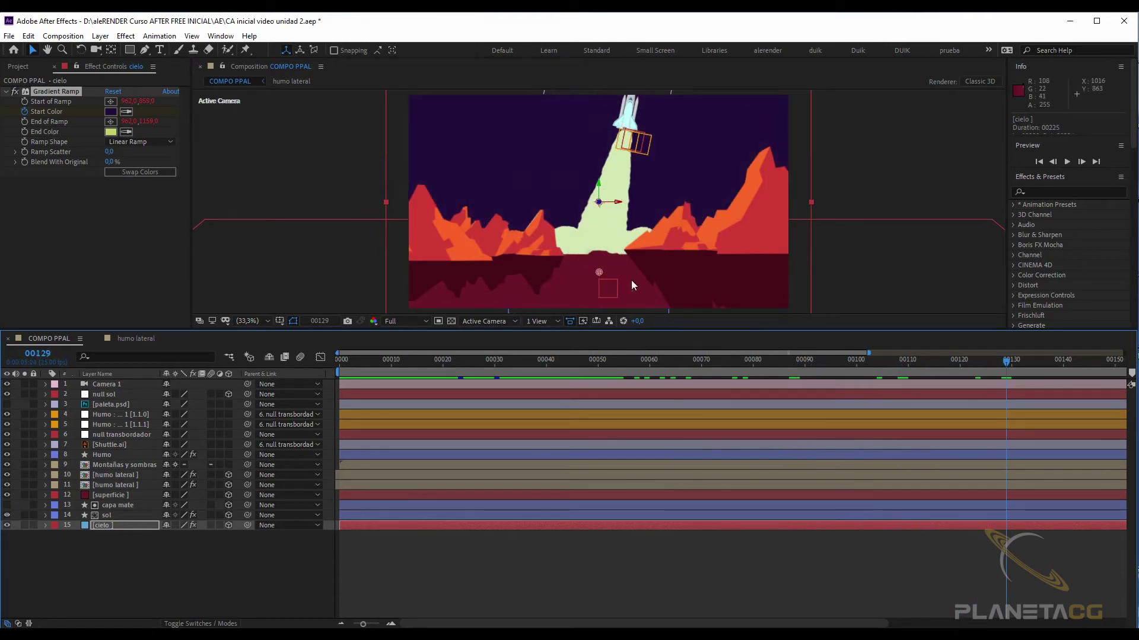
{"action": "left_click_drag", "start_coordinate": [960, 367], "coordinate": [675, 365]}
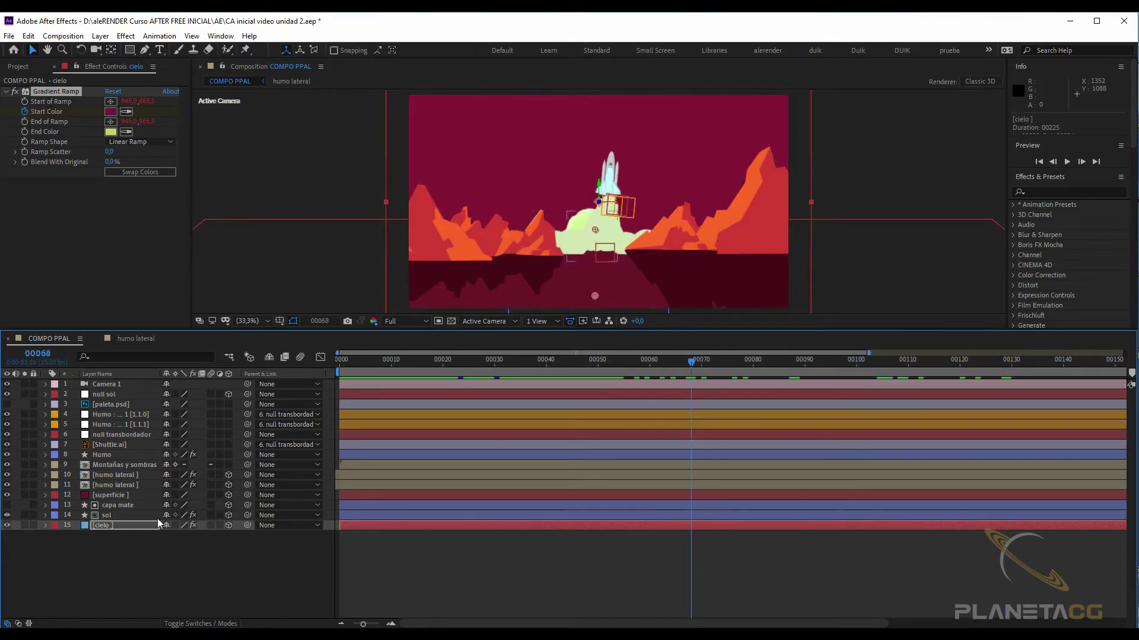
Step: At frame 109, eyedrop the dark purple into End Color, check the transition, then collapse cielo
{"action": "key", "text": "u"}
{"action": "left_click", "coordinate": [599, 364]}
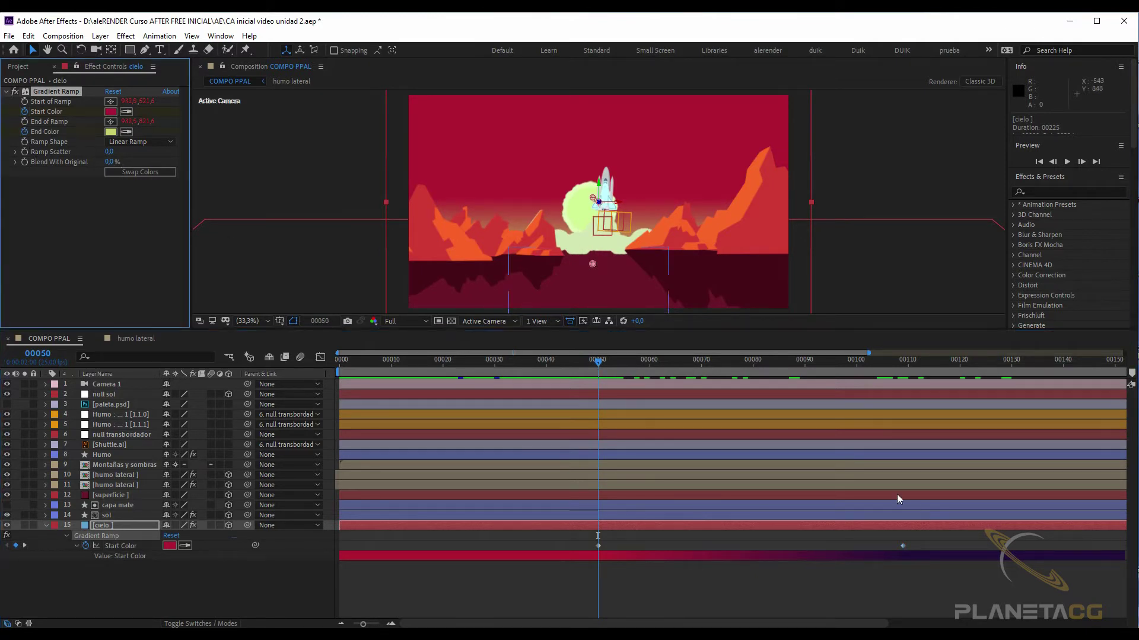
{"action": "left_click", "coordinate": [904, 381]}
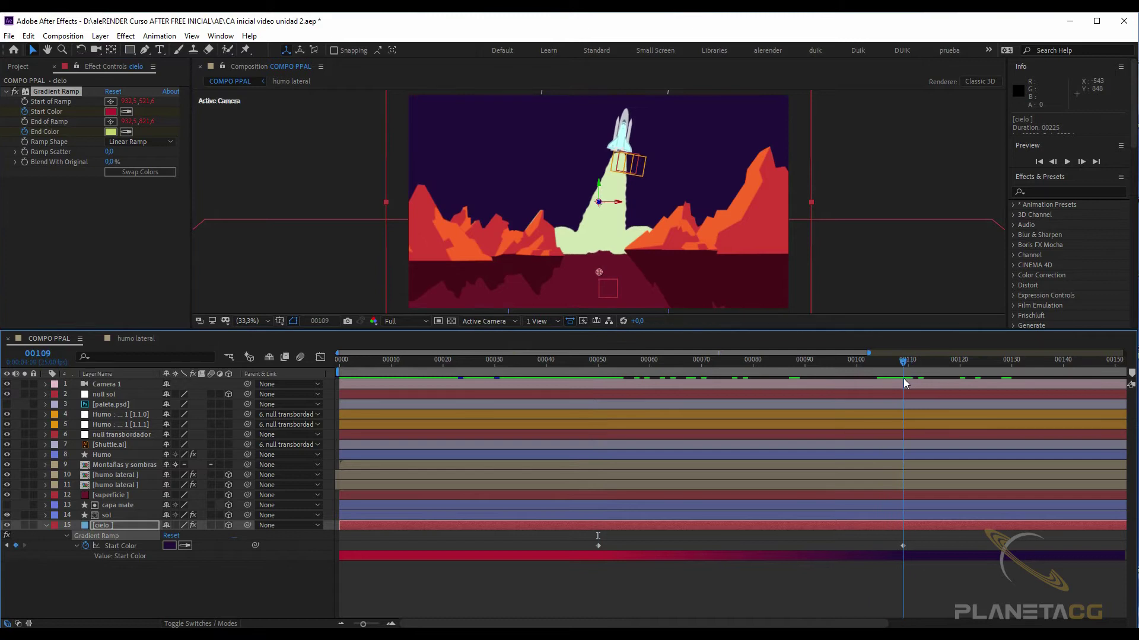
{"action": "left_click", "coordinate": [126, 132]}
{"action": "left_click", "coordinate": [110, 111]}
{"action": "left_click_drag", "start_coordinate": [567, 364], "coordinate": [906, 376]}
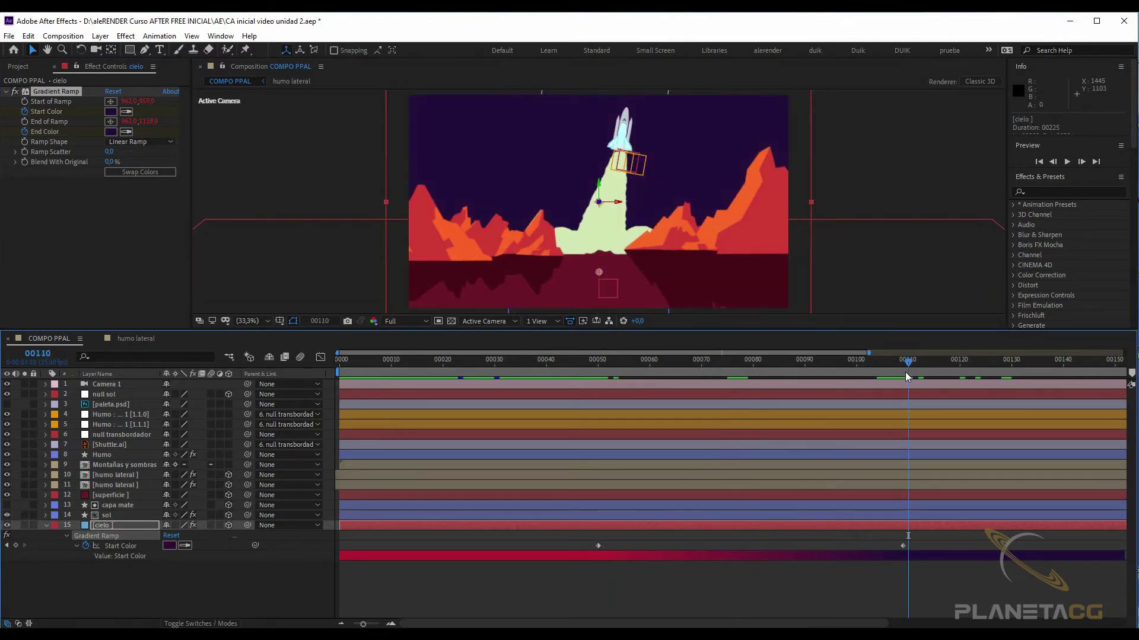
{"action": "left_click", "coordinate": [922, 373]}
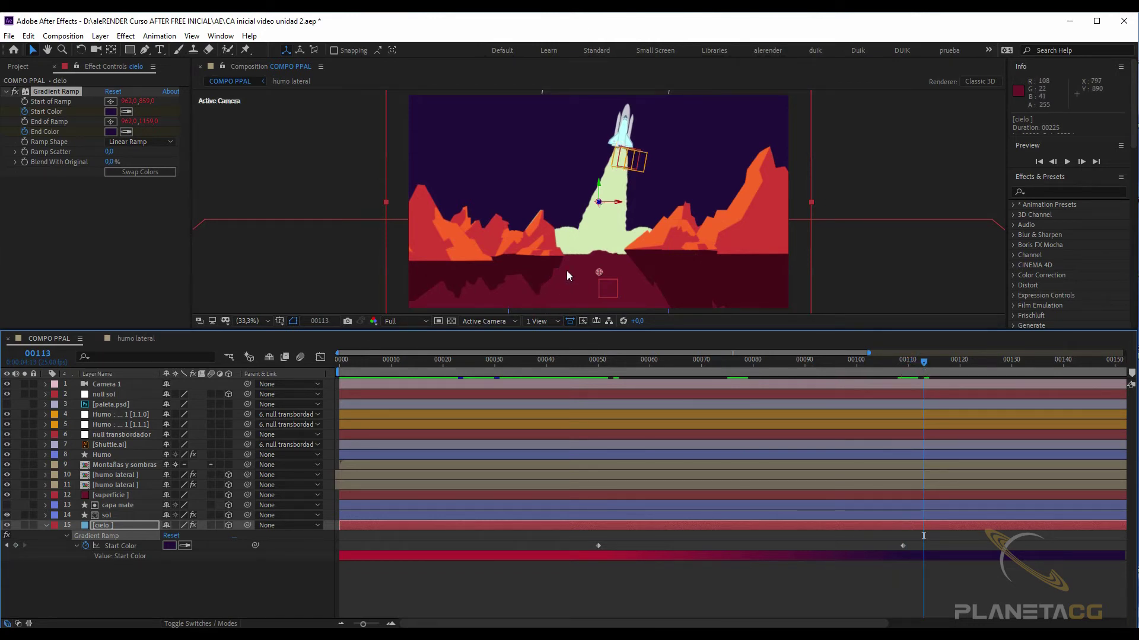
{"action": "left_click", "coordinate": [46, 525]}
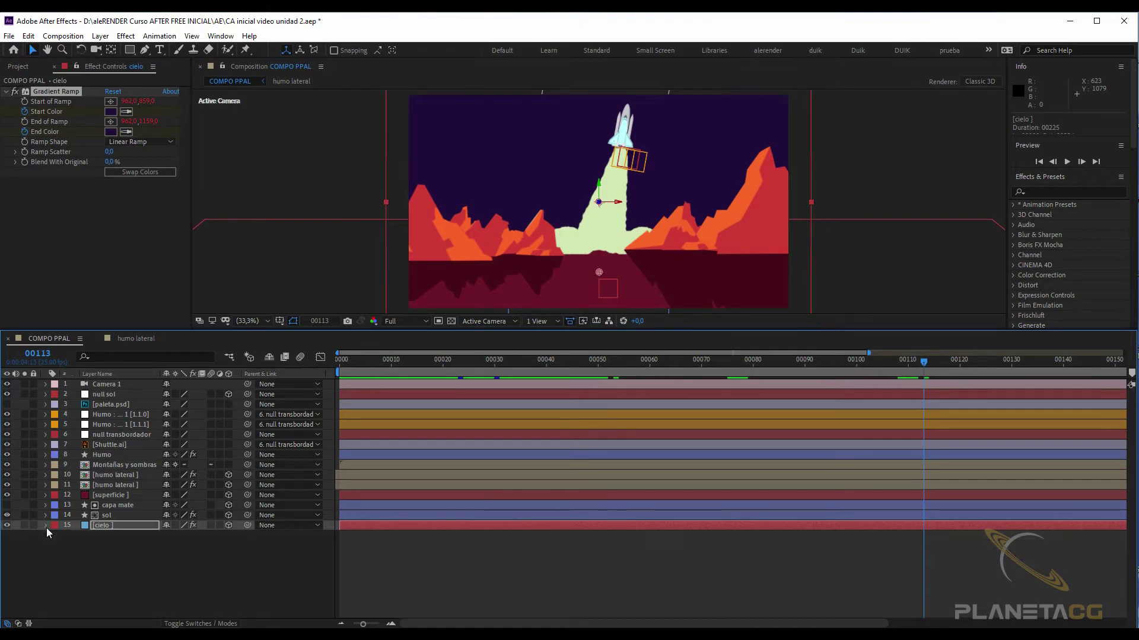
{"action": "left_click", "coordinate": [119, 497]}
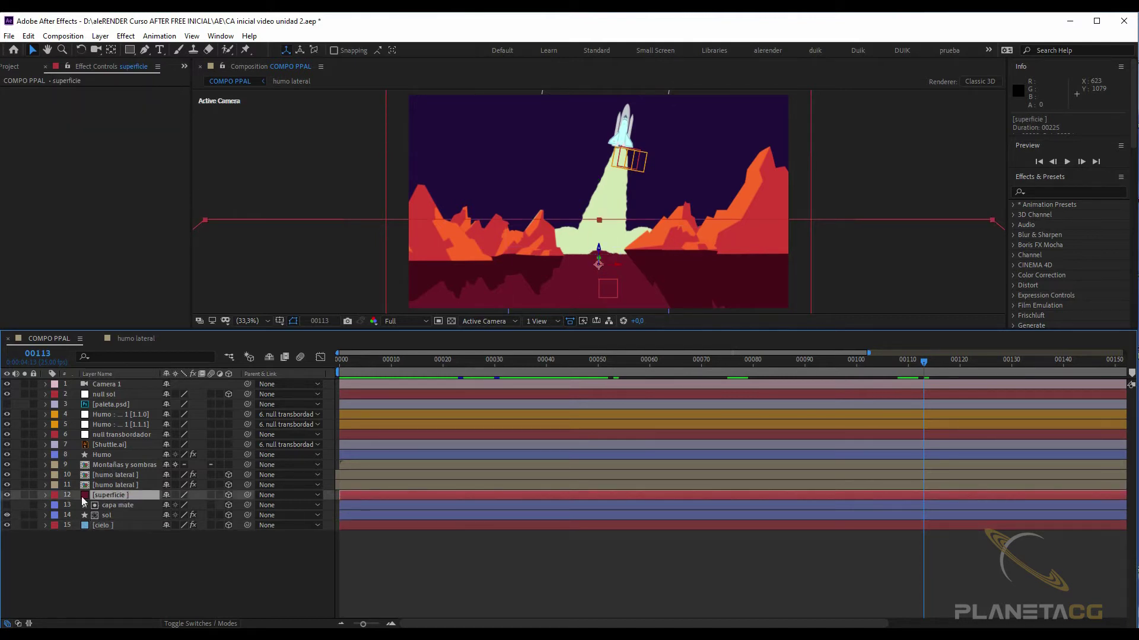
{"action": "left_click", "coordinate": [24, 494]}
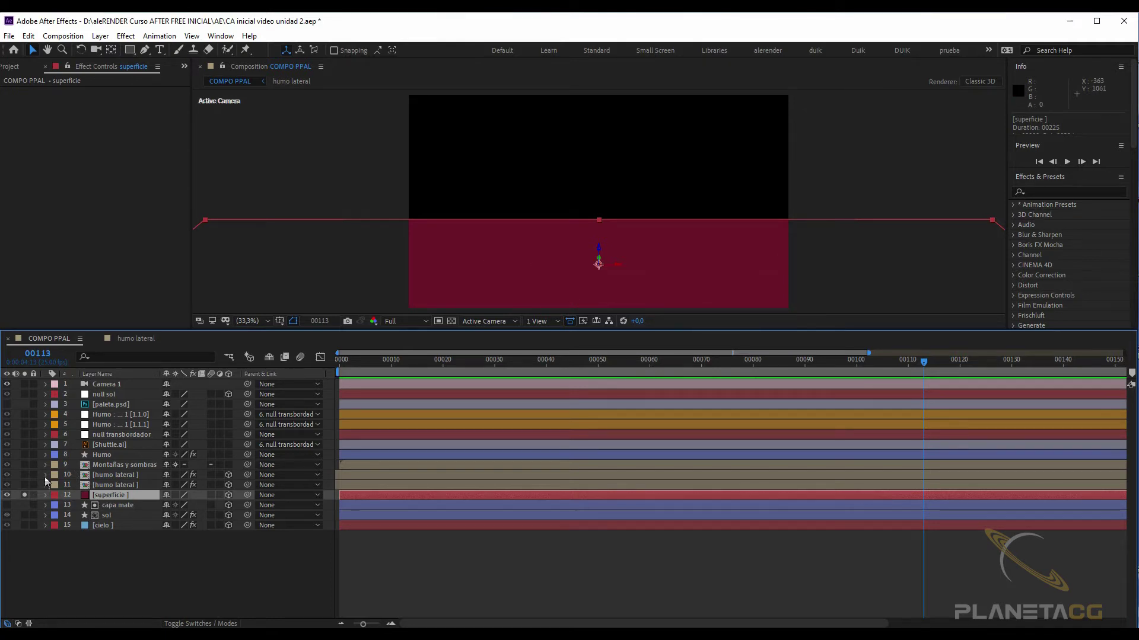
{"action": "left_click", "coordinate": [24, 496]}
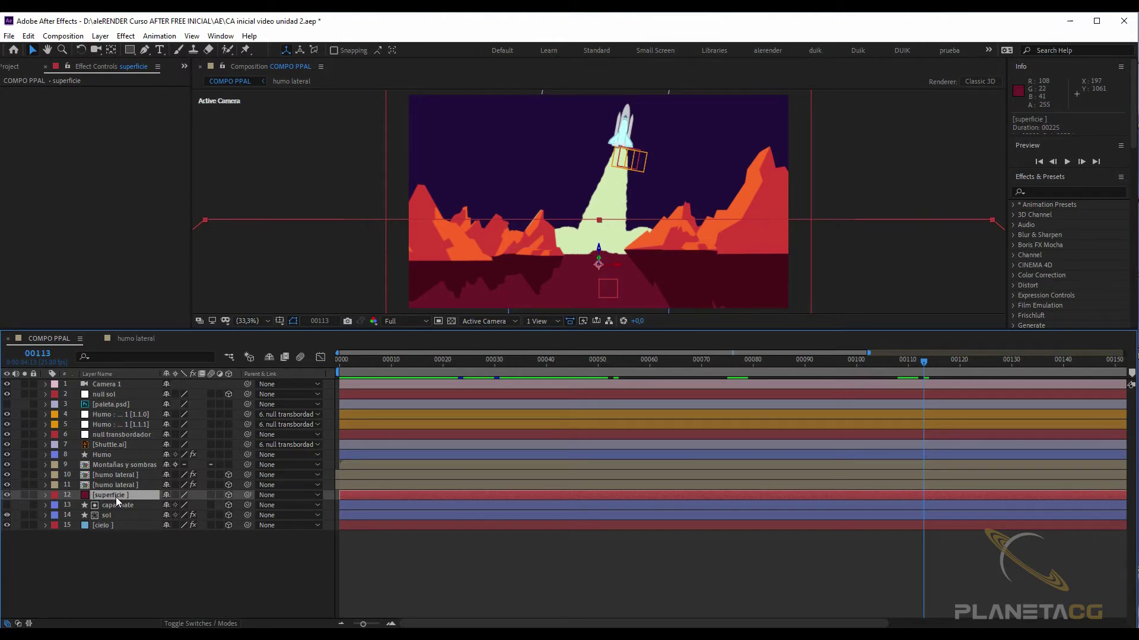
Step: Duplicate superficie and create a dark maroon (#380B15) solid named superficie 3
{"action": "key", "text": "ctrl+d"}
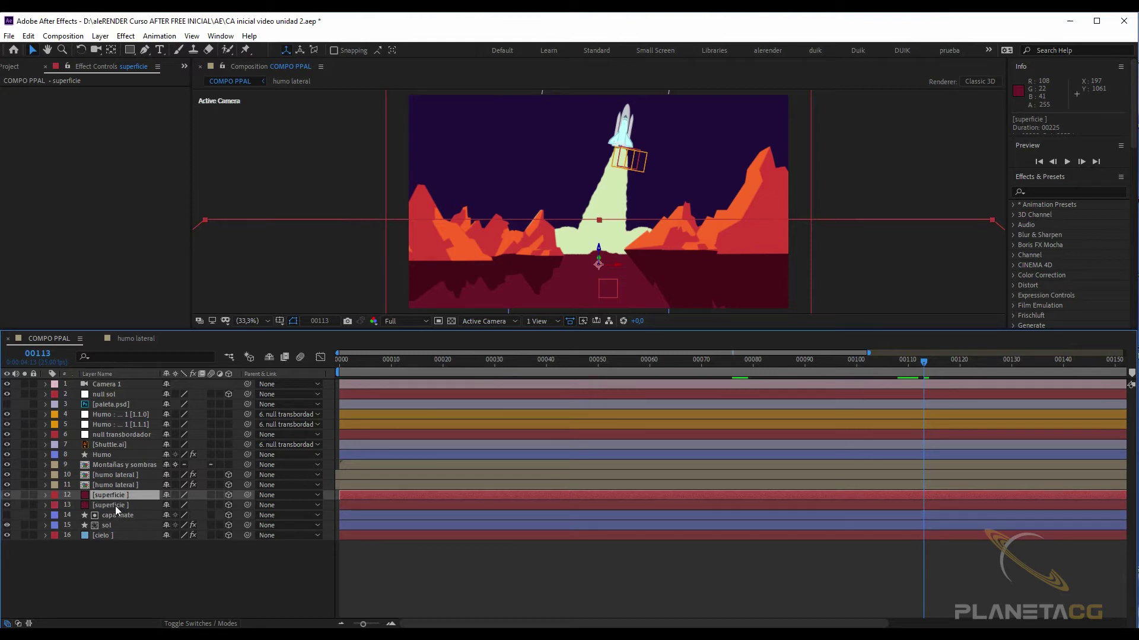
{"action": "left_click", "coordinate": [99, 38]}
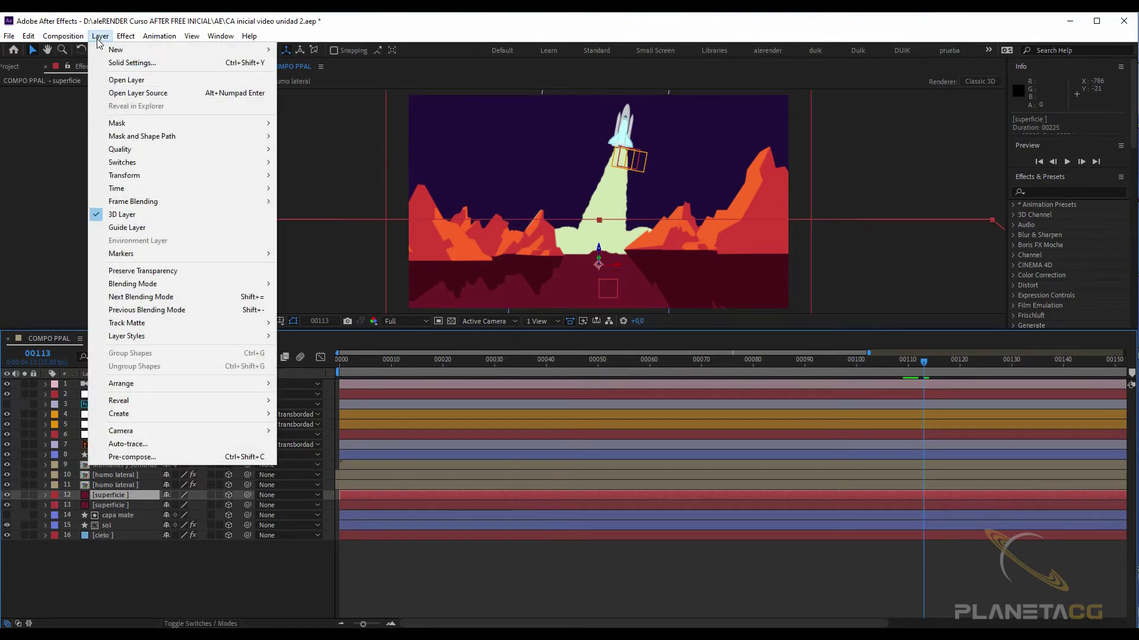
{"action": "left_click", "coordinate": [124, 64]}
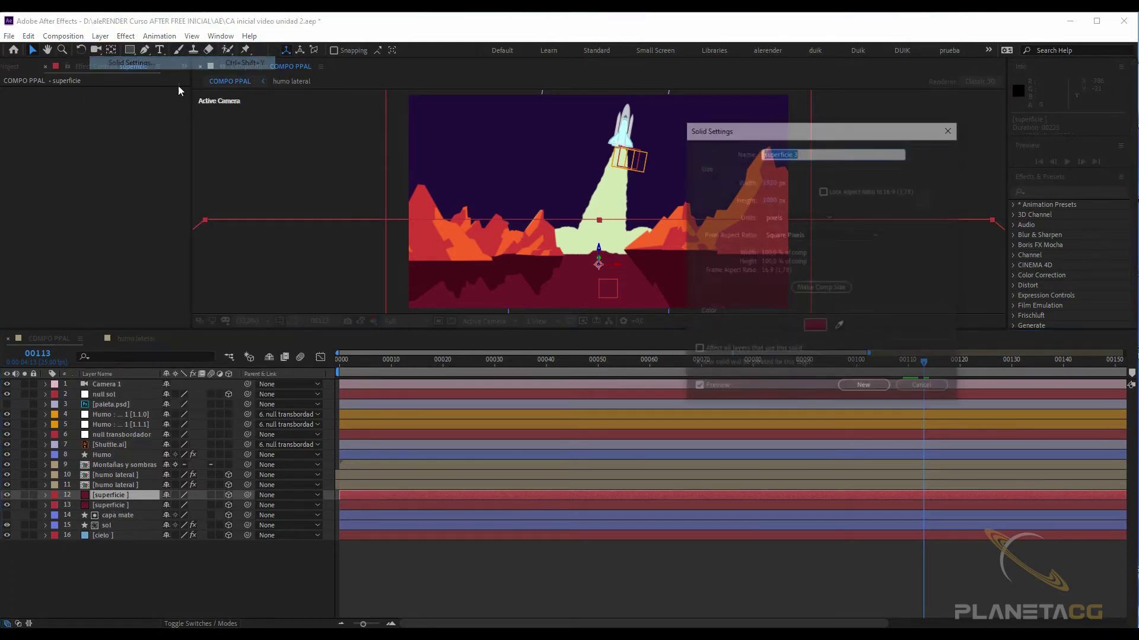
{"action": "left_click", "coordinate": [815, 327]}
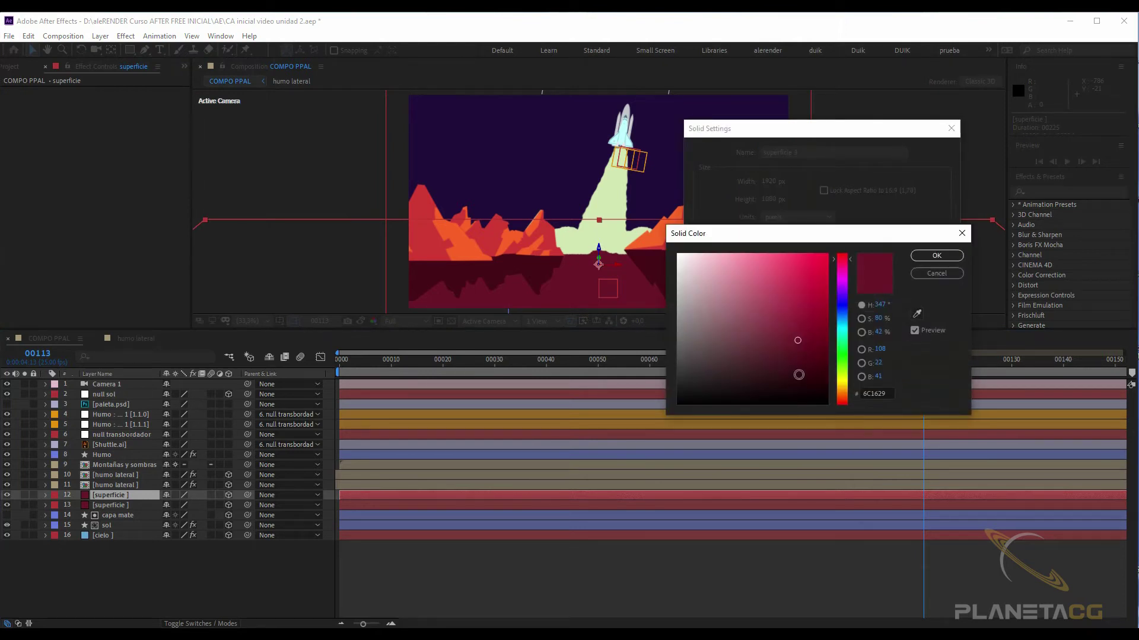
{"action": "left_click", "coordinate": [799, 375]}
{"action": "left_click", "coordinate": [937, 256]}
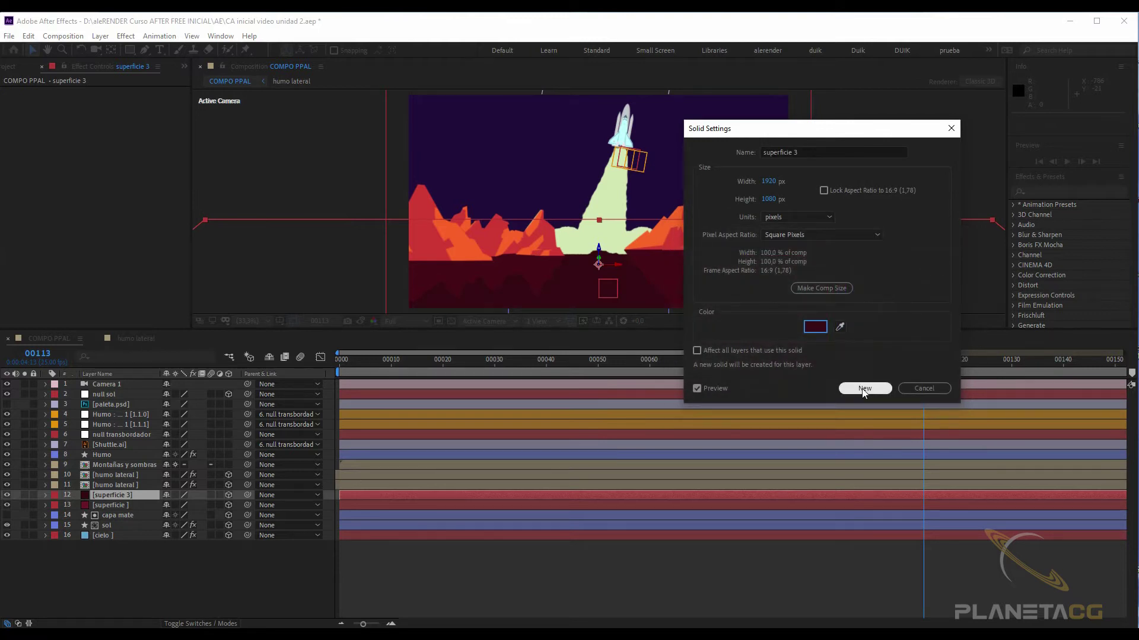
{"action": "left_click", "coordinate": [866, 388]}
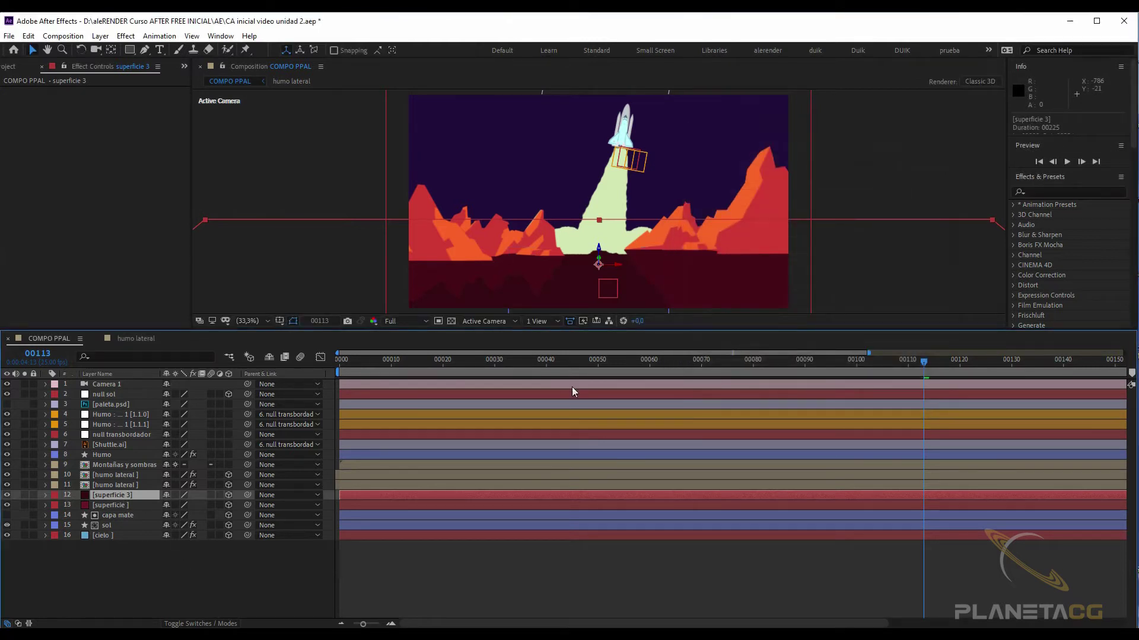
Step: Set superficie 3's Opacity to 0% with a keyframe at frame 50
{"action": "key", "text": "t"}
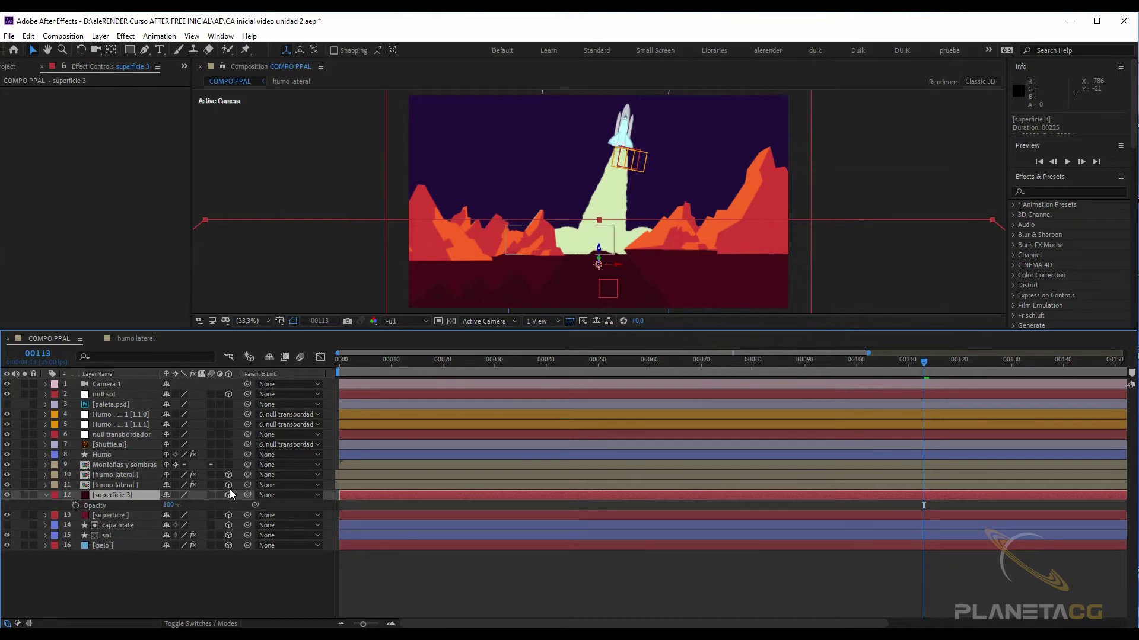
{"action": "left_click", "coordinate": [603, 361]}
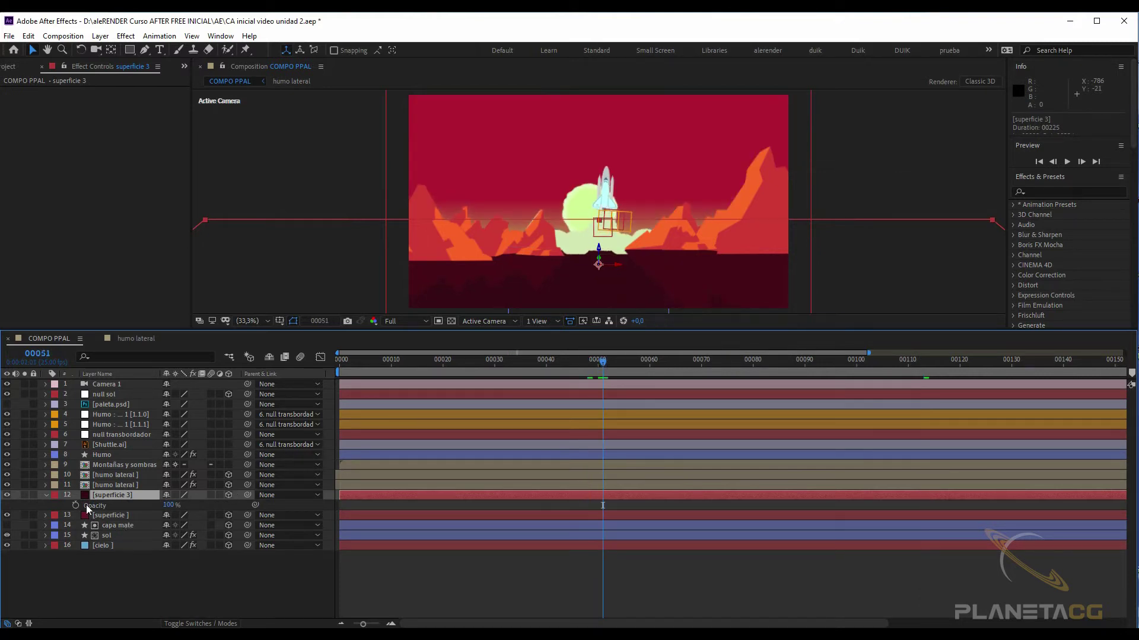
{"action": "left_click_drag", "start_coordinate": [603, 369], "coordinate": [597, 372]}
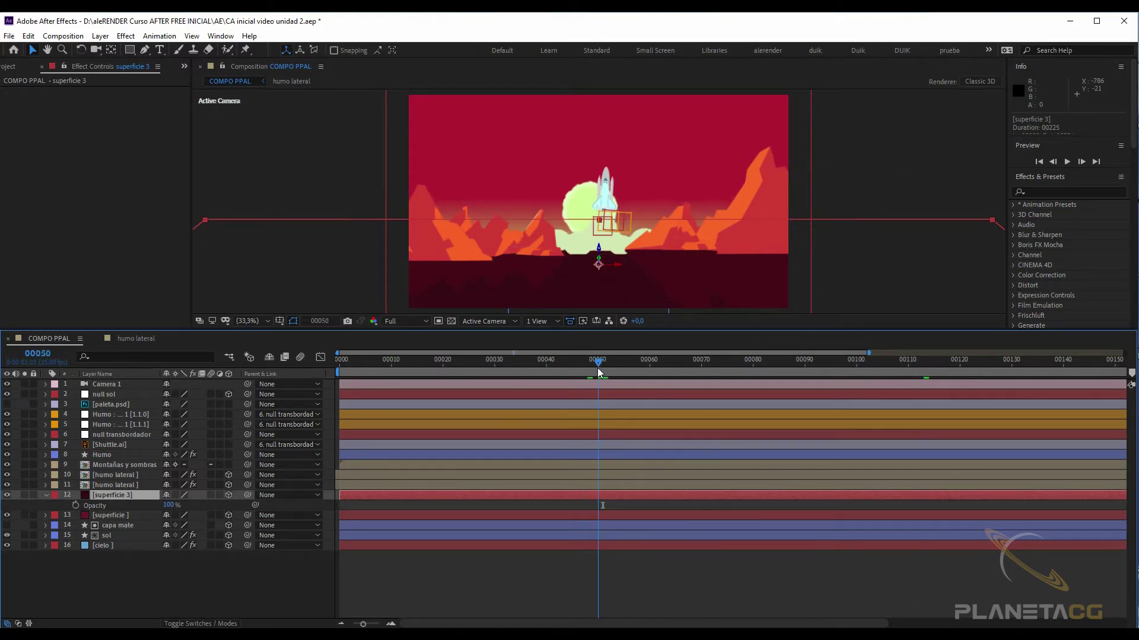
{"action": "left_click", "coordinate": [169, 505]}
{"action": "type", "text": "0"}
{"action": "key", "text": "Return"}
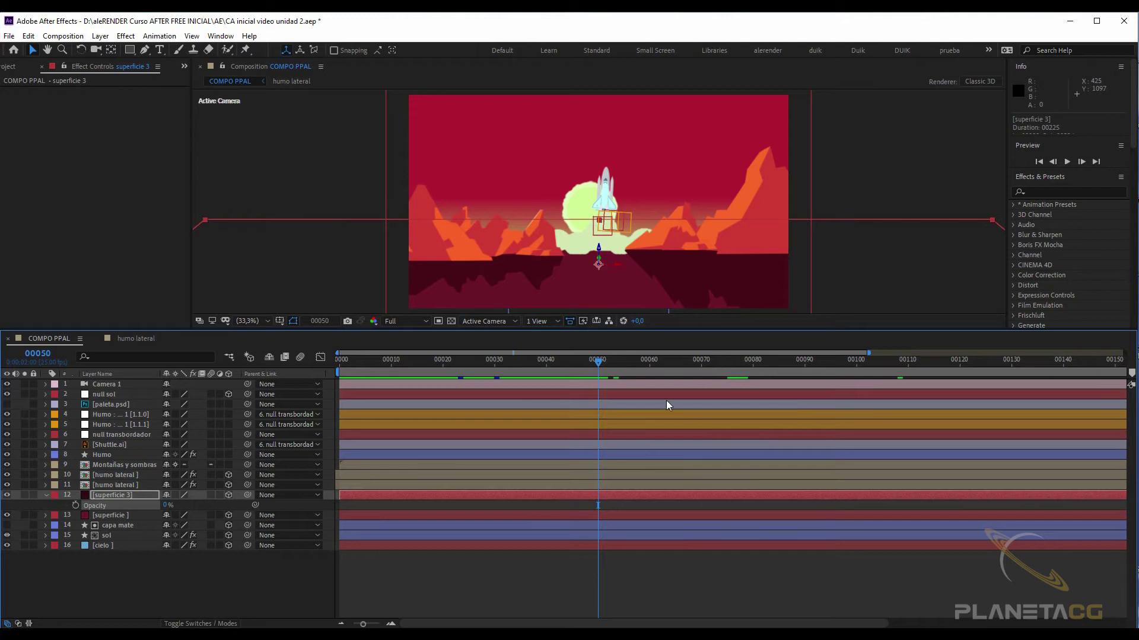
{"action": "left_click", "coordinate": [76, 505]}
Step: Raise Opacity at frame 110 and preview the ground darkening as the rocket rises
{"action": "left_click_drag", "start_coordinate": [635, 363], "coordinate": [907, 372]}
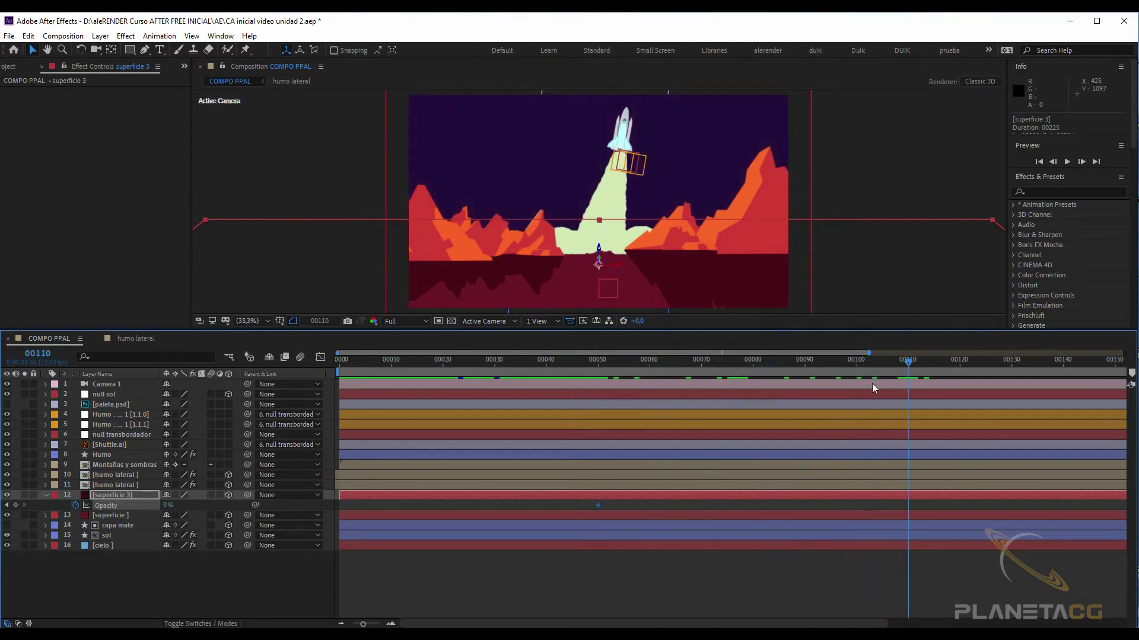
{"action": "left_click_drag", "start_coordinate": [165, 509], "coordinate": [248, 505]}
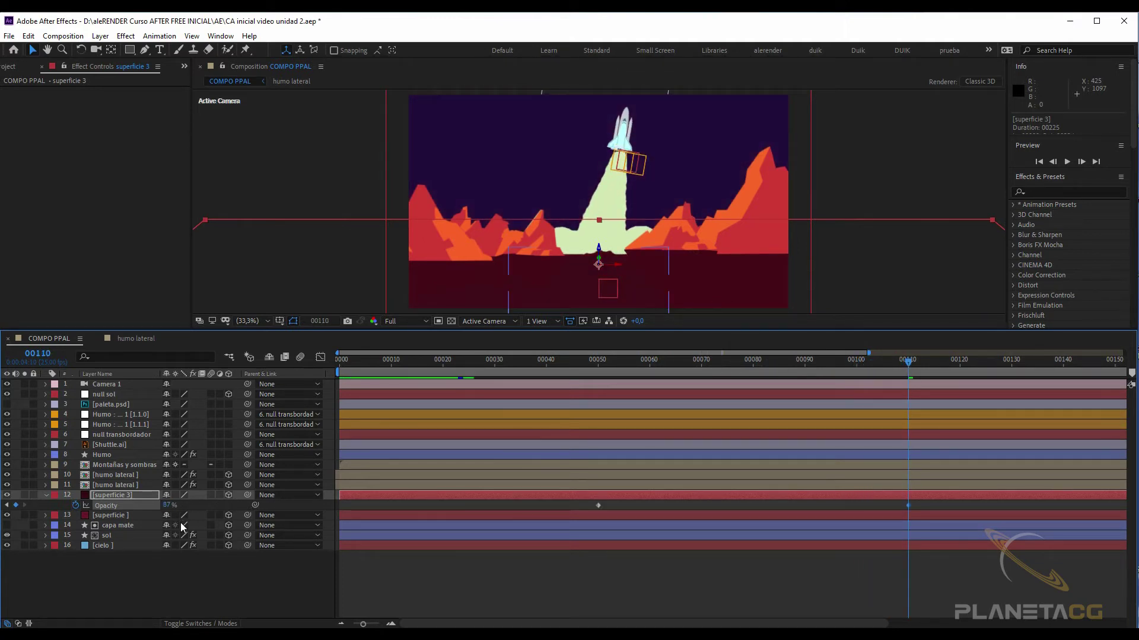
{"action": "left_click", "coordinate": [560, 362]}
{"action": "left_click_drag", "start_coordinate": [560, 363], "coordinate": [814, 401]}
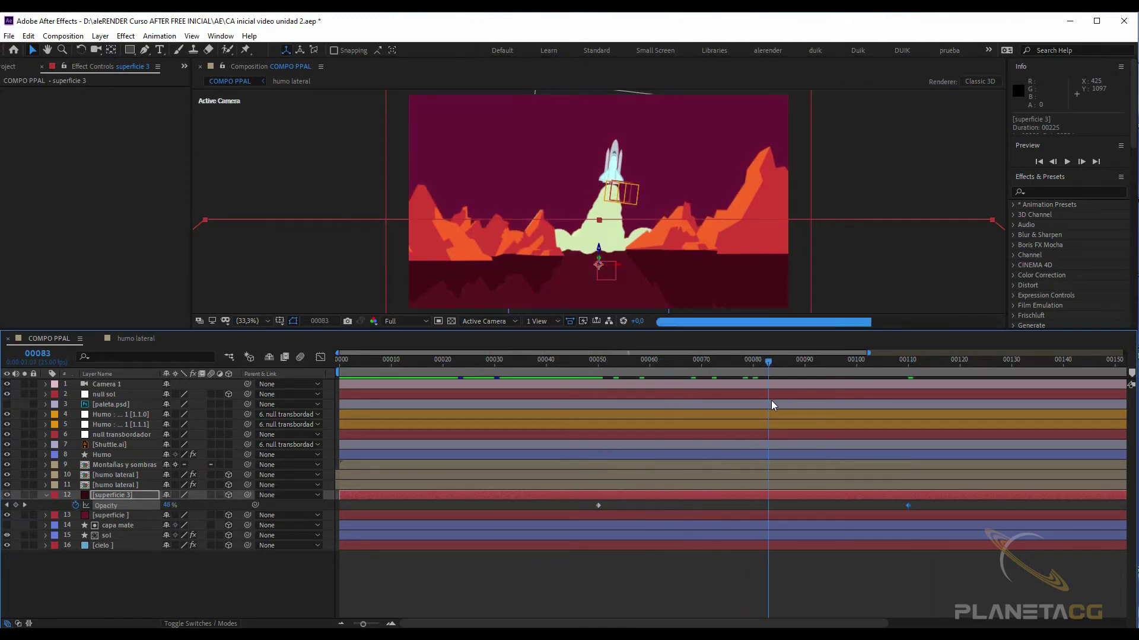
{"action": "left_click_drag", "start_coordinate": [844, 407], "coordinate": [918, 403]}
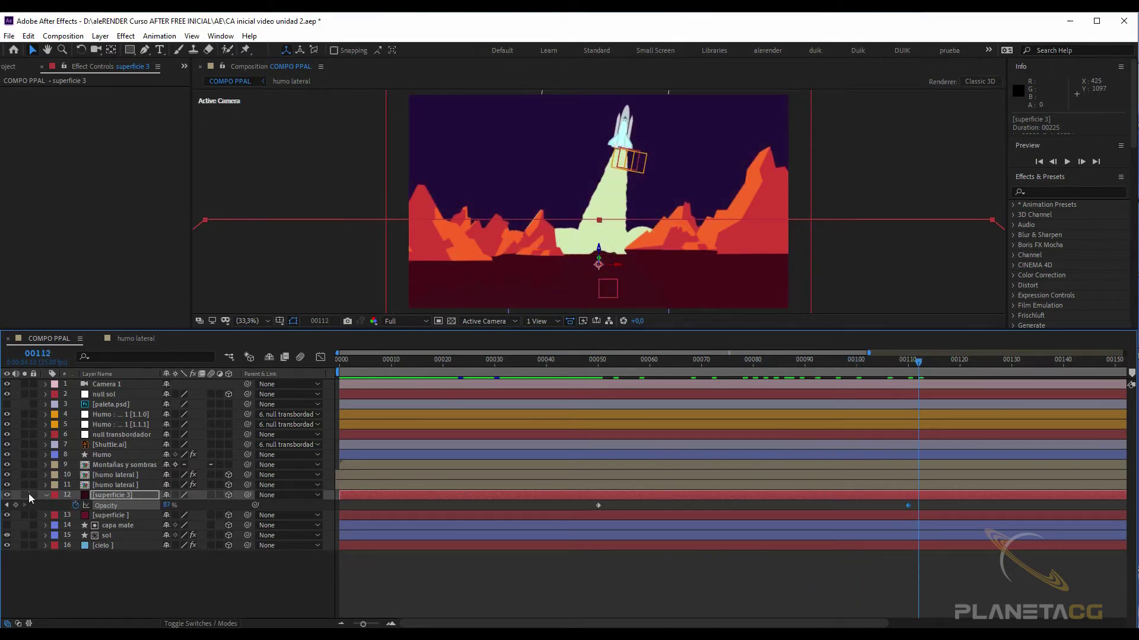
{"action": "left_click", "coordinate": [45, 496]}
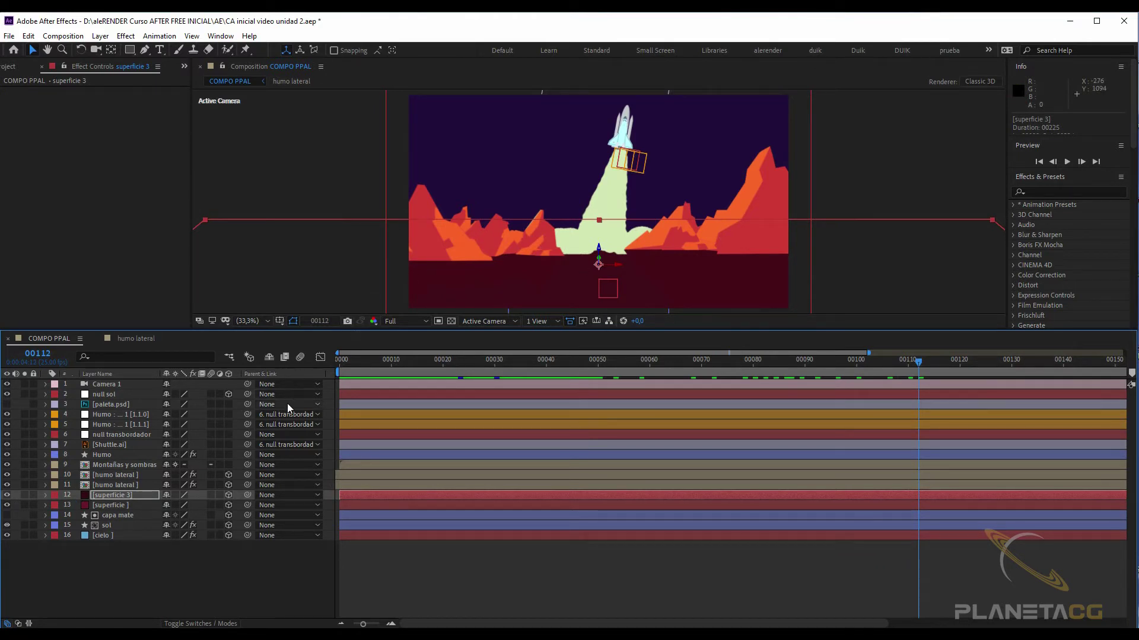
{"action": "left_click", "coordinate": [510, 360]}
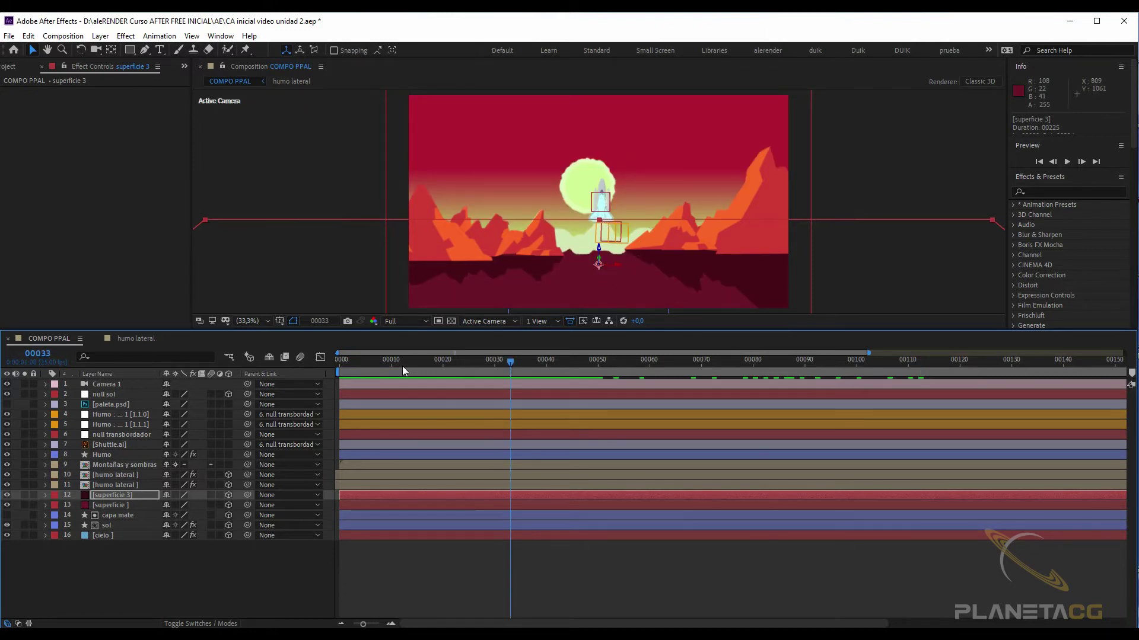
{"action": "left_click_drag", "start_coordinate": [402, 365], "coordinate": [442, 363]}
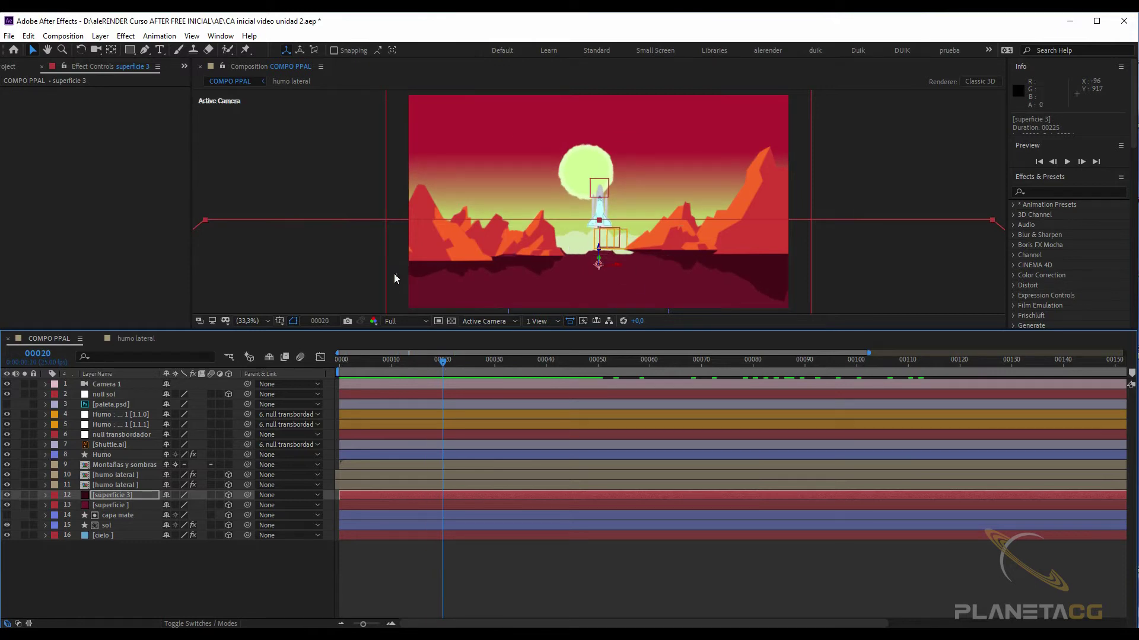
{"action": "left_click", "coordinate": [116, 464]}
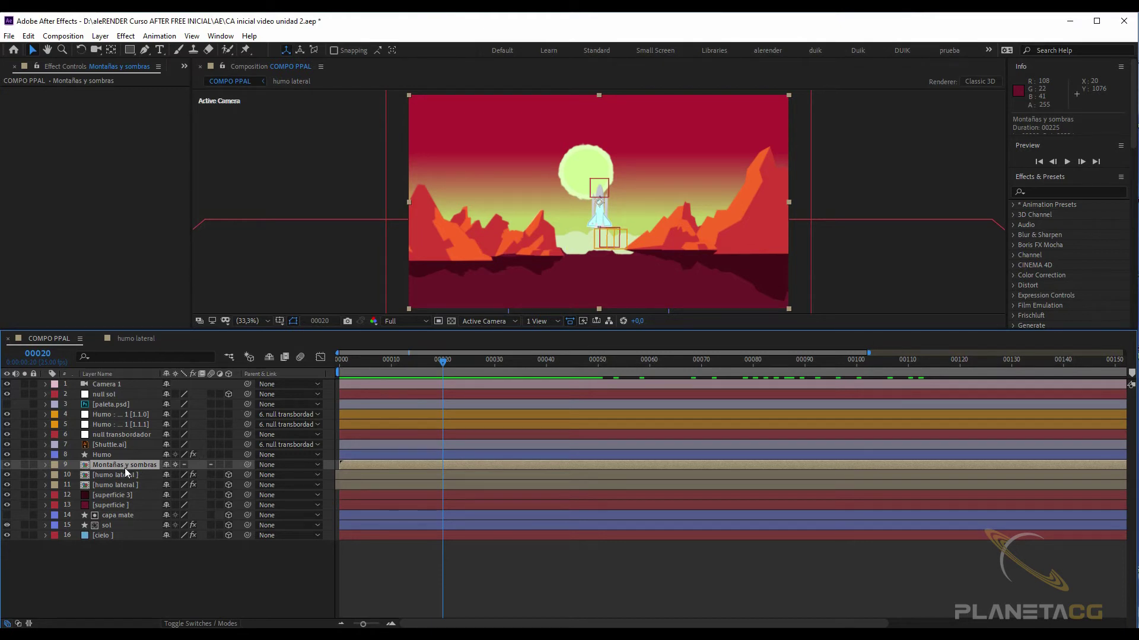
{"action": "key", "text": "ctrl+d"}
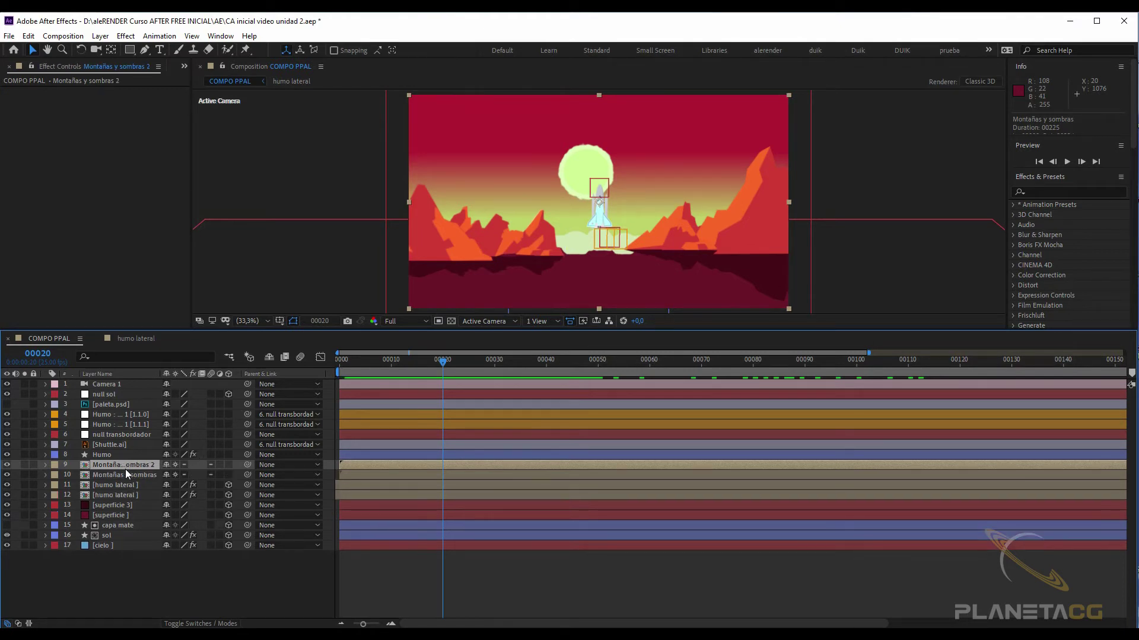
{"action": "left_click", "coordinate": [1044, 192]}
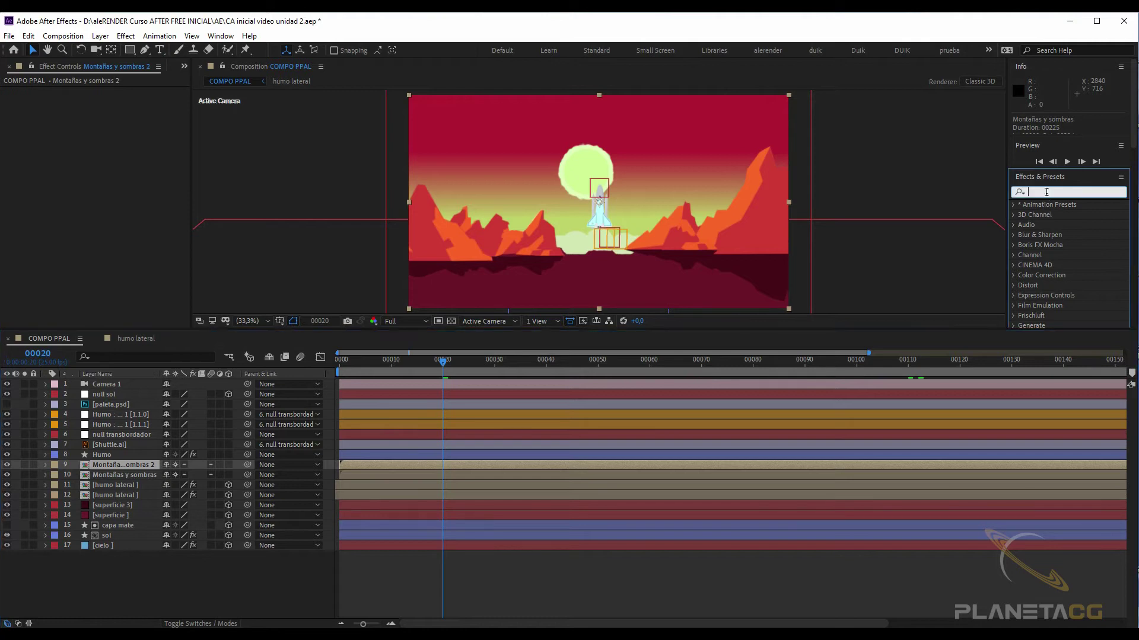
{"action": "type", "text": "tint"}
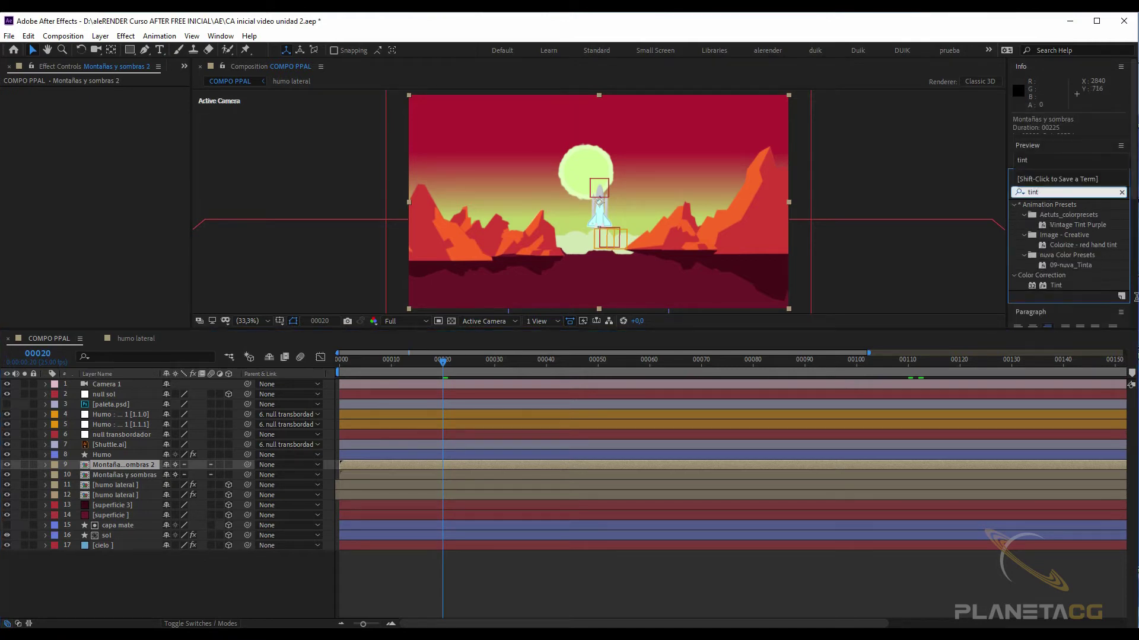
{"action": "left_click_drag", "start_coordinate": [1076, 286], "coordinate": [141, 471]}
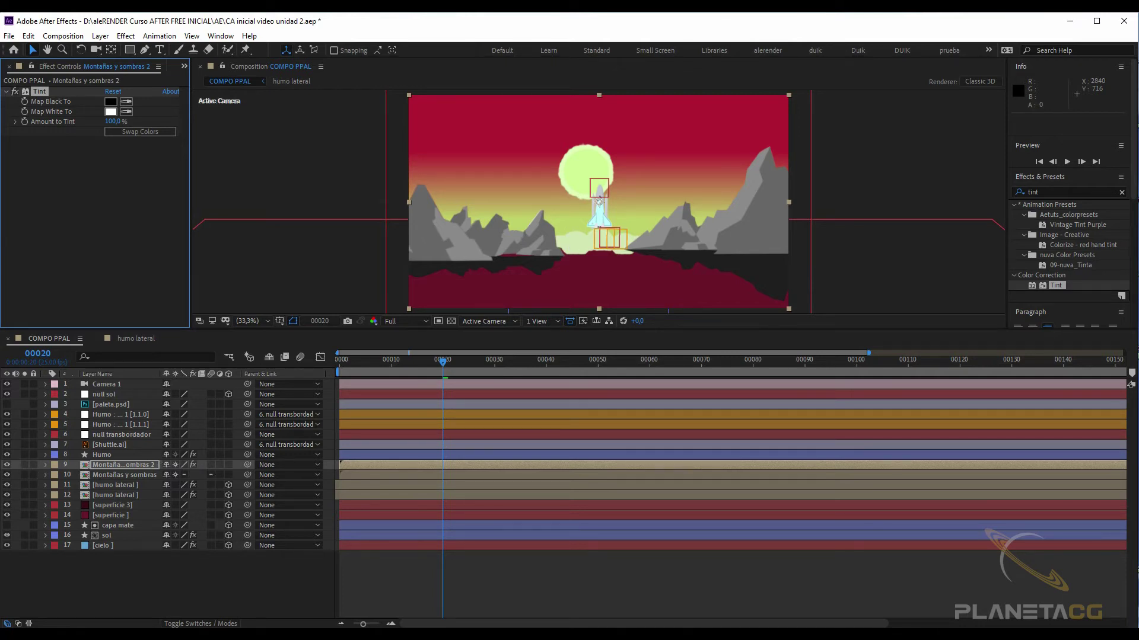
{"action": "key", "text": "Delete"}
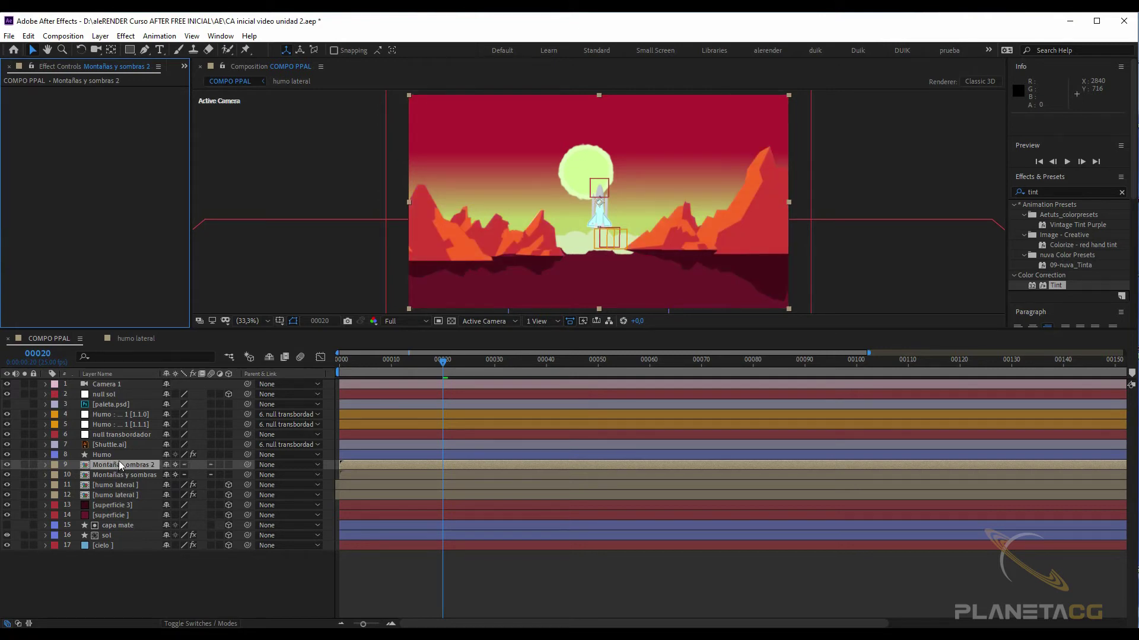
{"action": "left_click", "coordinate": [115, 474]}
{"action": "left_click", "coordinate": [119, 464]}
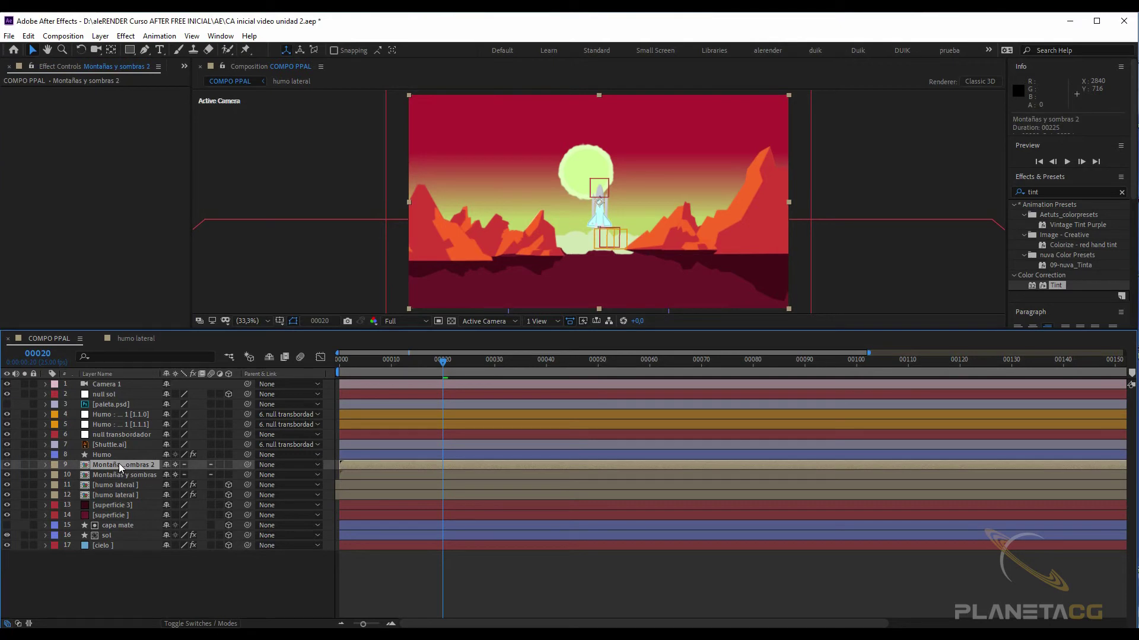
{"action": "key", "text": "Delete"}
{"action": "left_click", "coordinate": [122, 466]}
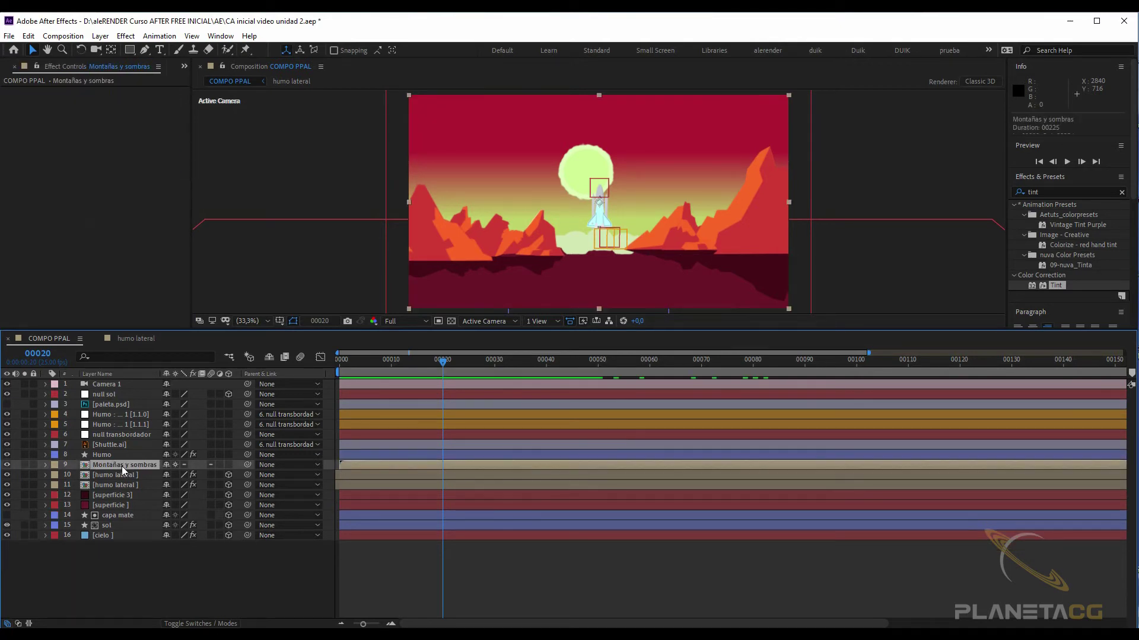
Step: Open the Montañas y sombras precomp and scrub through its mountain and shadow layers
{"action": "double_click", "coordinate": [122, 464]}
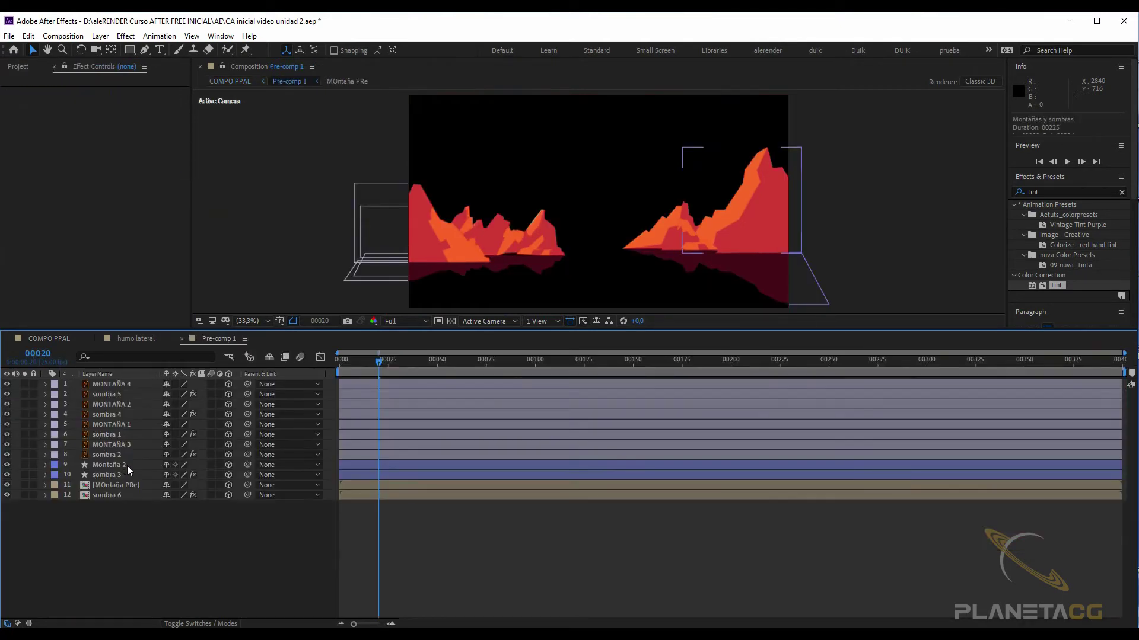
{"action": "left_click_drag", "start_coordinate": [375, 360], "coordinate": [449, 360]}
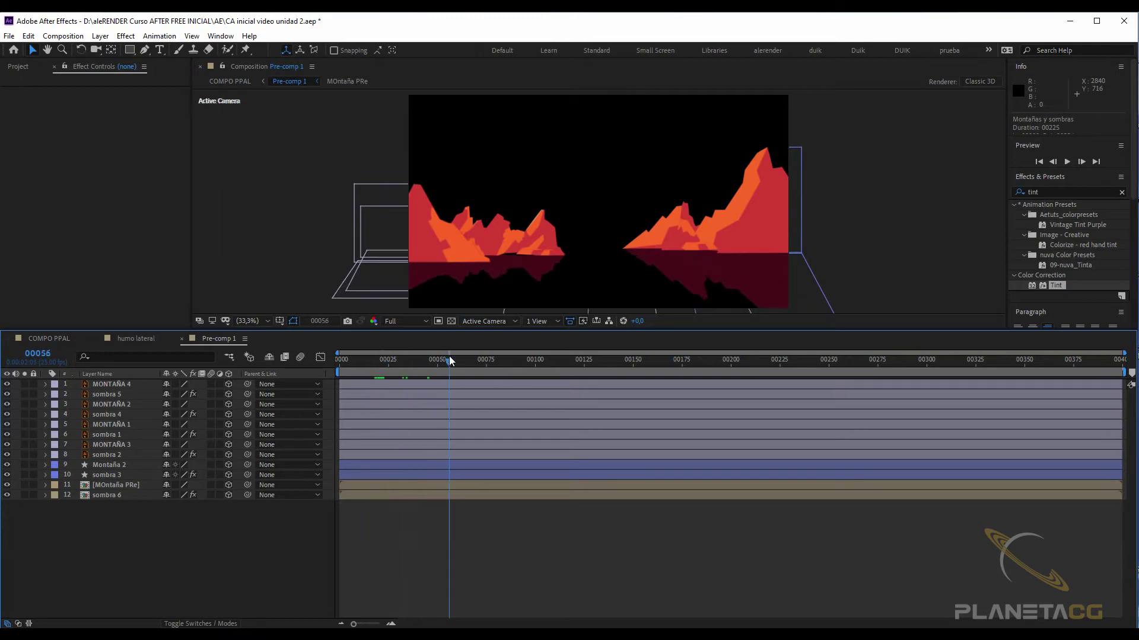
{"action": "left_click", "coordinate": [450, 321]}
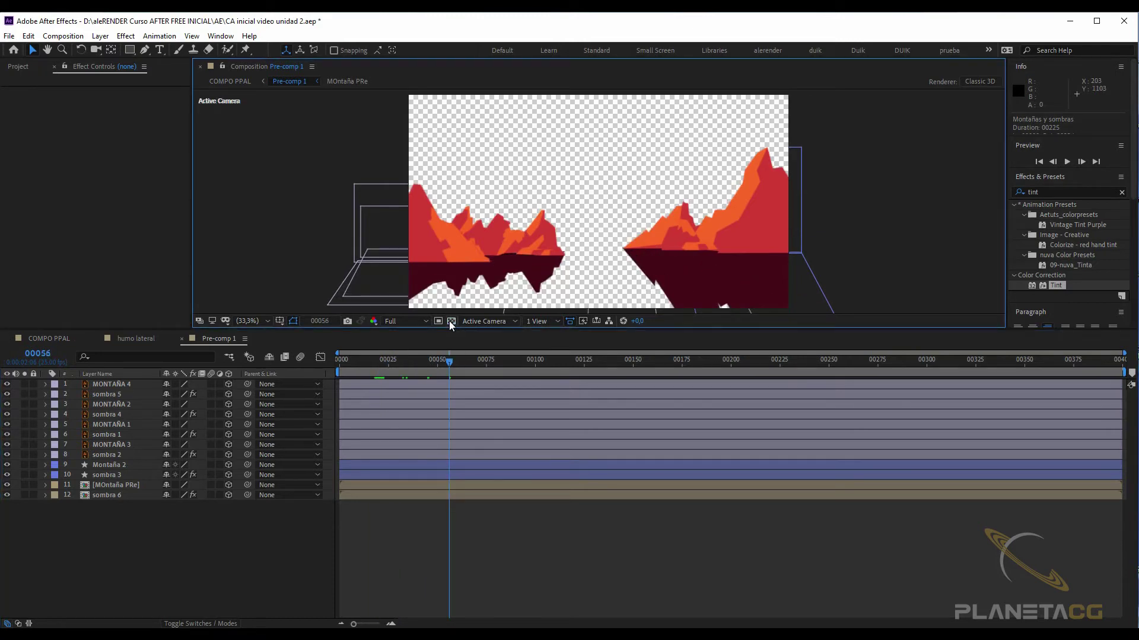
{"action": "left_click", "coordinate": [450, 322]}
{"action": "left_click_drag", "start_coordinate": [341, 360], "coordinate": [450, 360]}
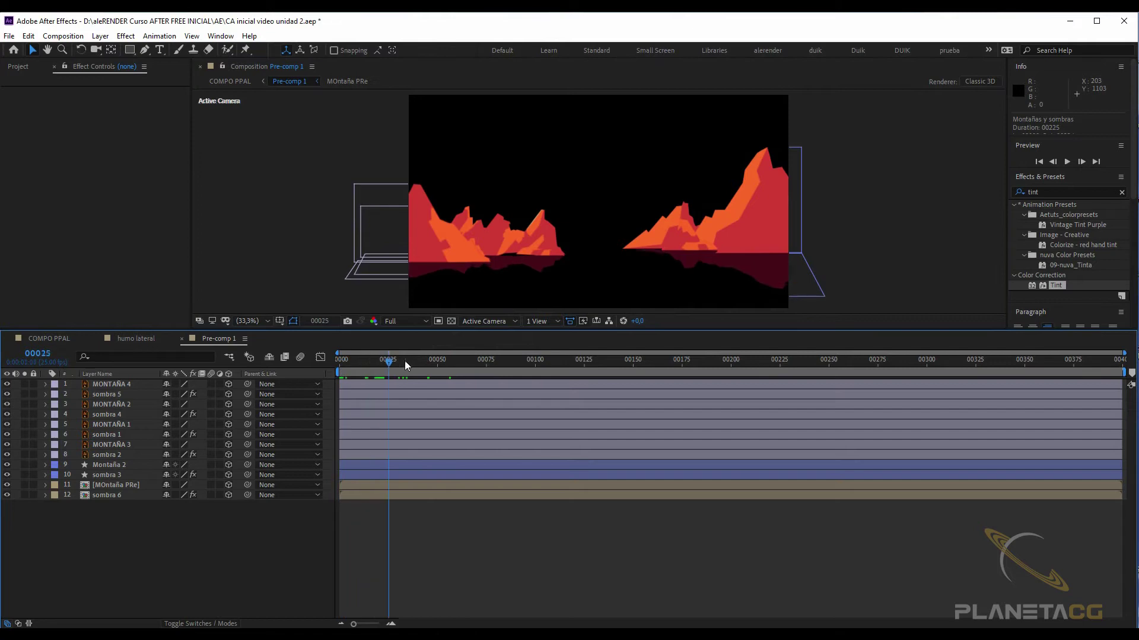
{"action": "left_click", "coordinate": [387, 360]}
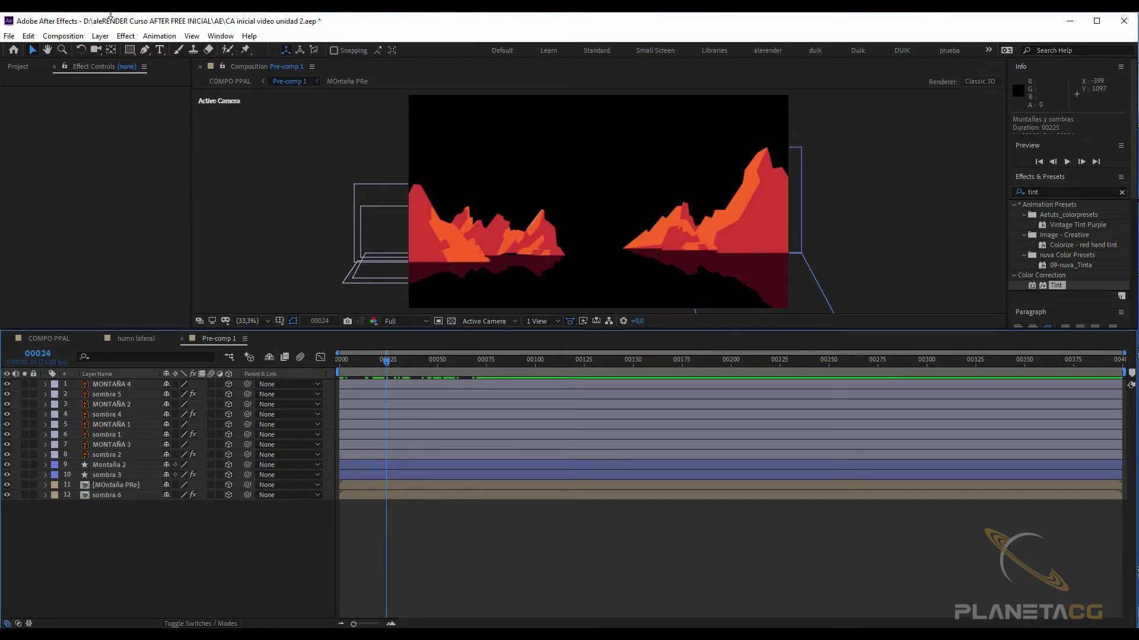
{"action": "left_click", "coordinate": [101, 37]}
{"action": "mouse_move", "coordinate": [112, 54]}
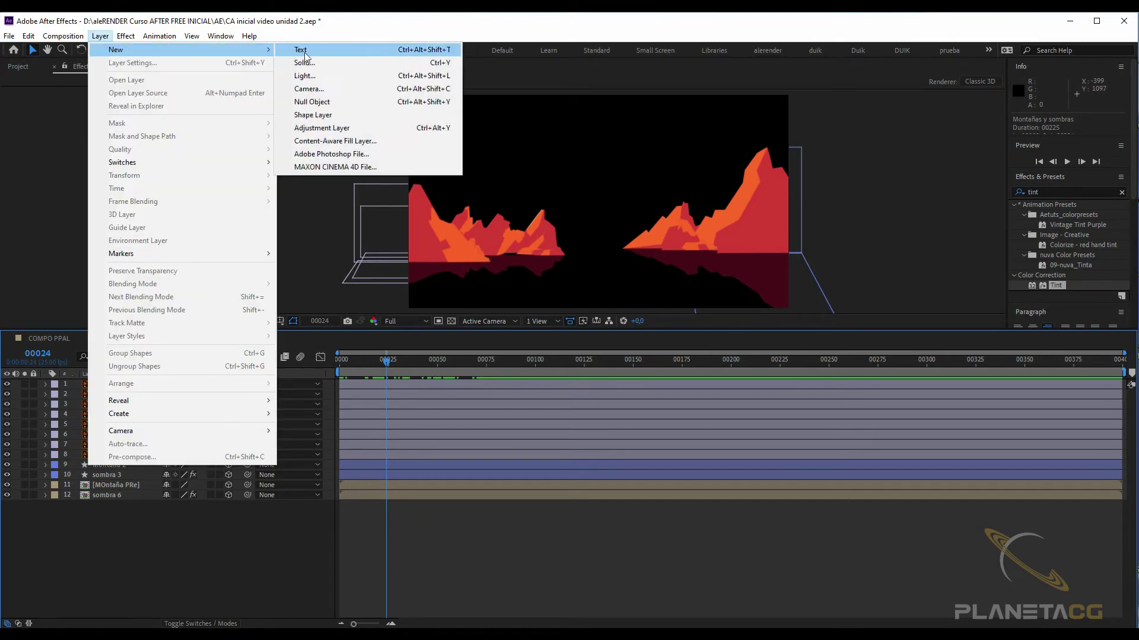
Step: Add Adjustment Layer 1 to the top of Pre-comp 1, soloing it briefly to check it
{"action": "left_click", "coordinate": [334, 130]}
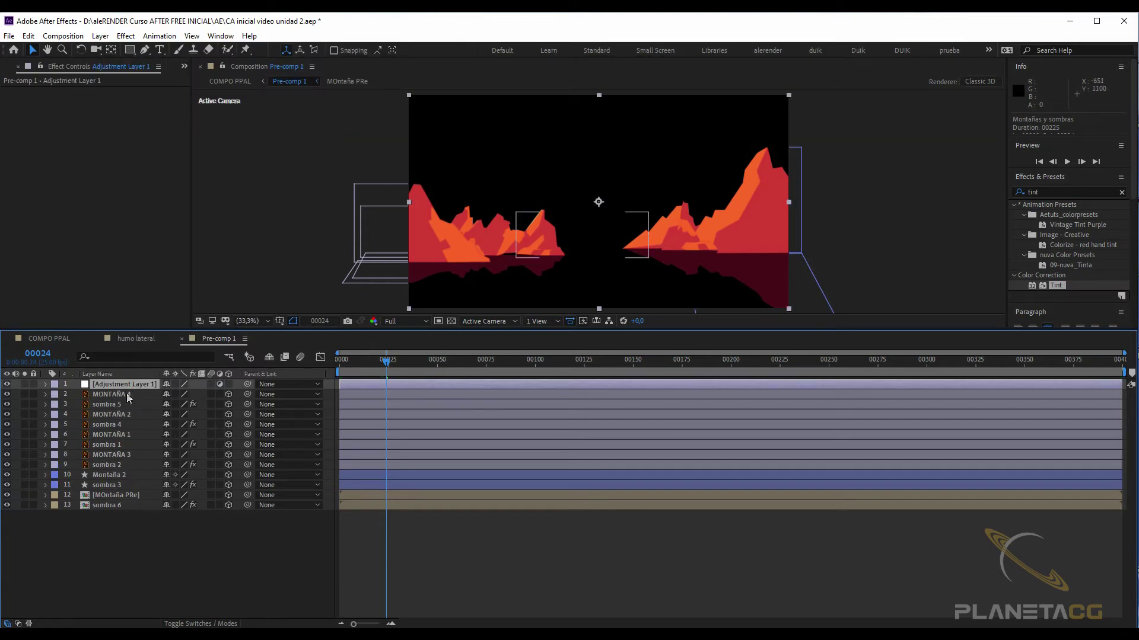
{"action": "left_click", "coordinate": [24, 384]}
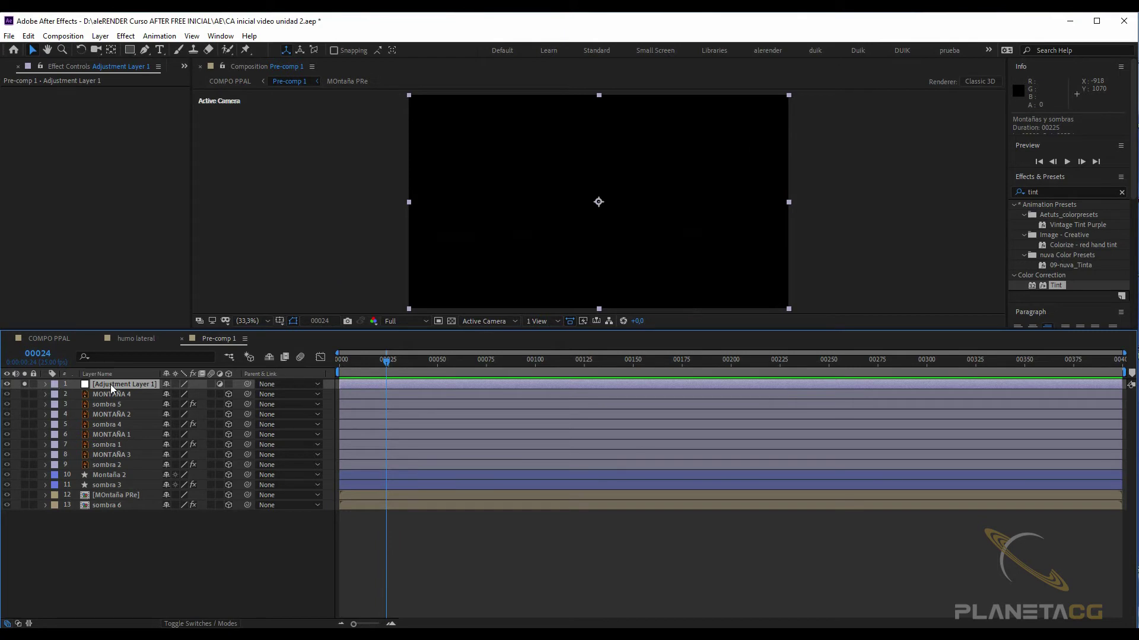
{"action": "left_click", "coordinate": [448, 322]}
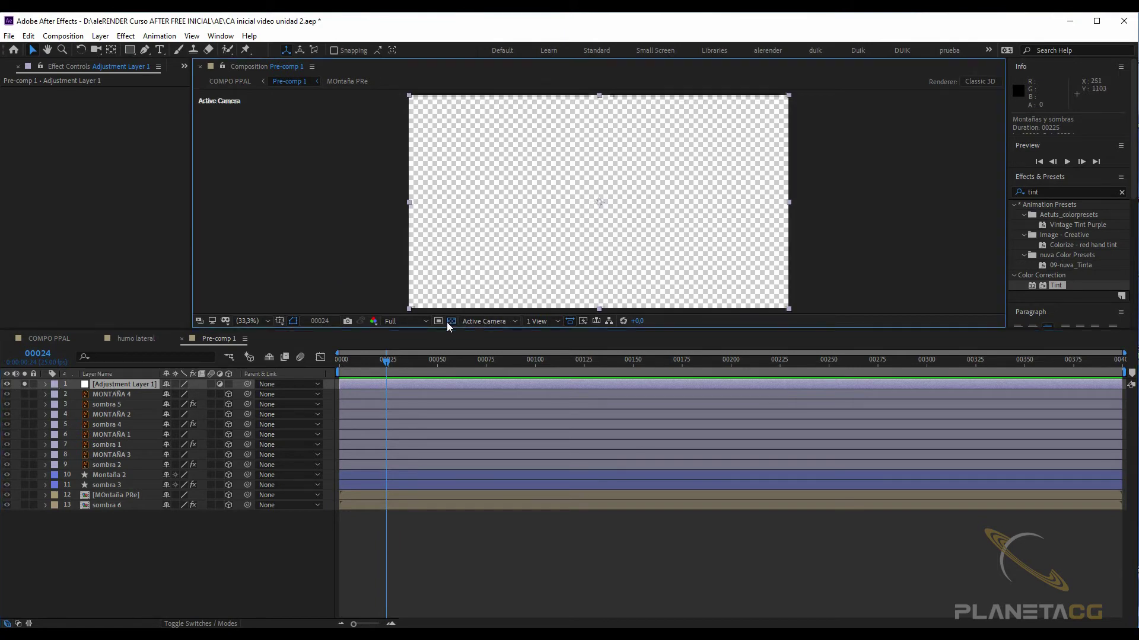
{"action": "left_click", "coordinate": [448, 321]}
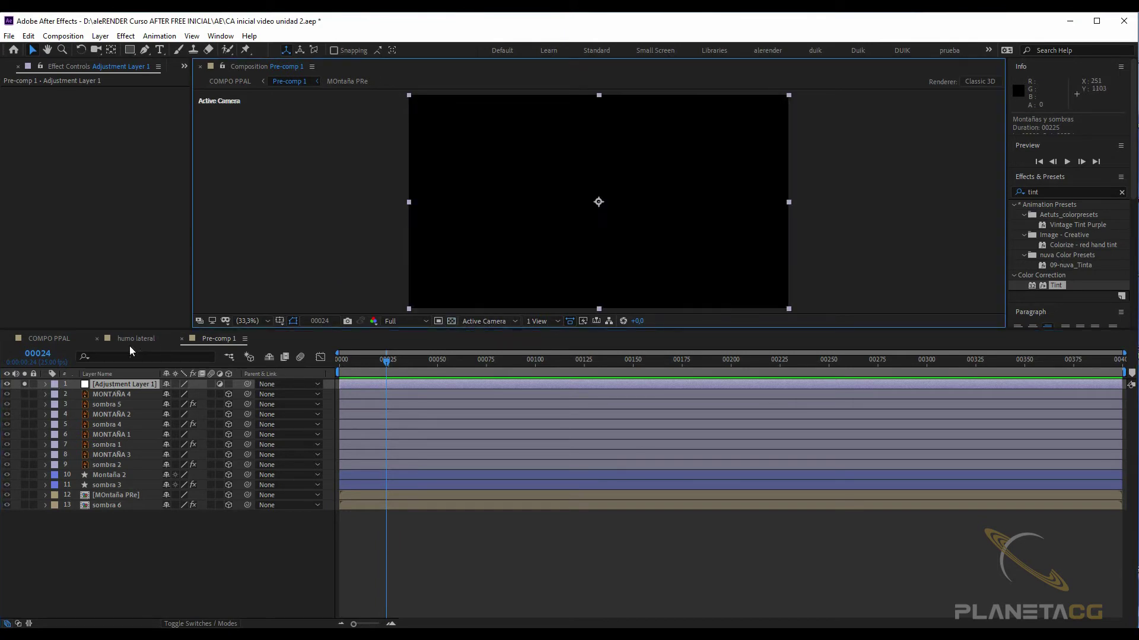
{"action": "left_click", "coordinate": [24, 384]}
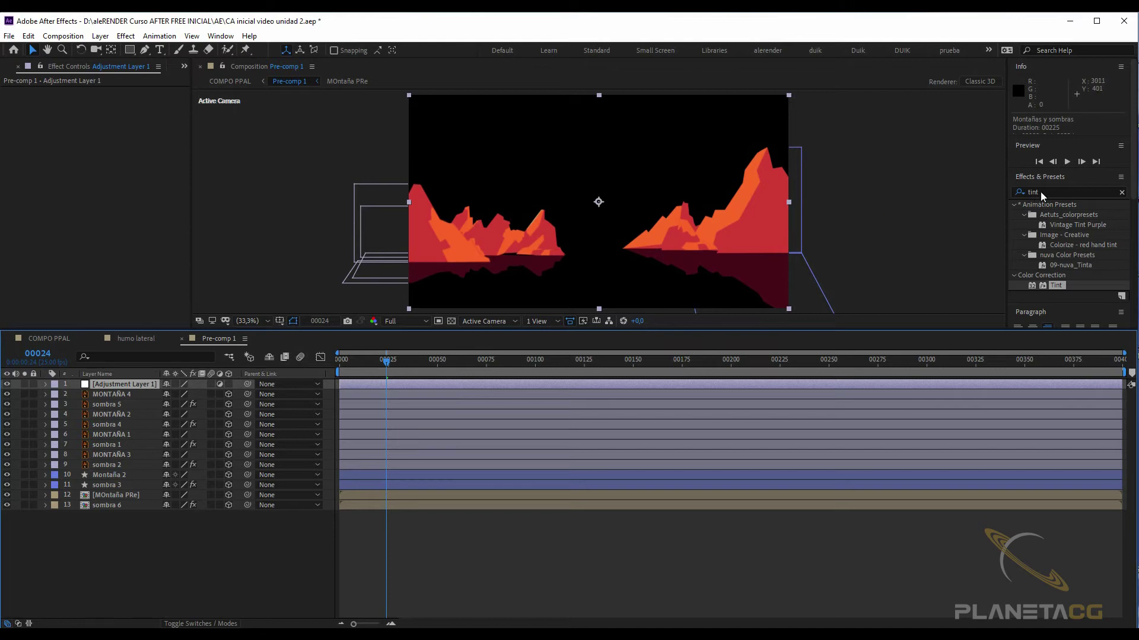
Step: Apply Tint to Adjustment Layer 1 and set its Map Black To colour
{"action": "left_click_drag", "start_coordinate": [1054, 285], "coordinate": [122, 384]}
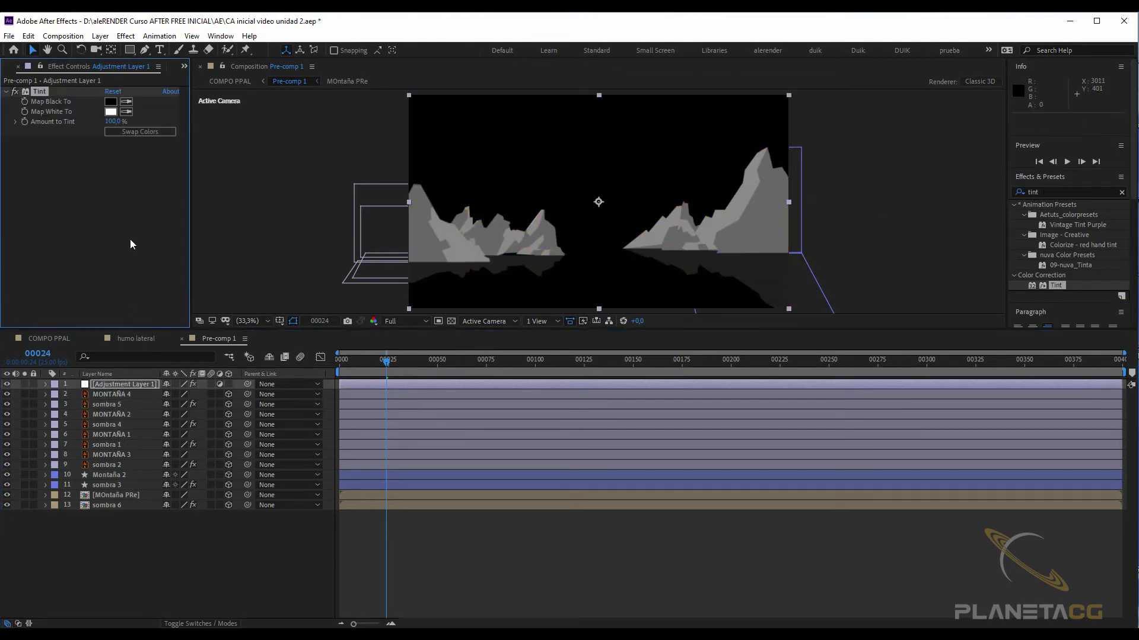
{"action": "left_click", "coordinate": [14, 91]}
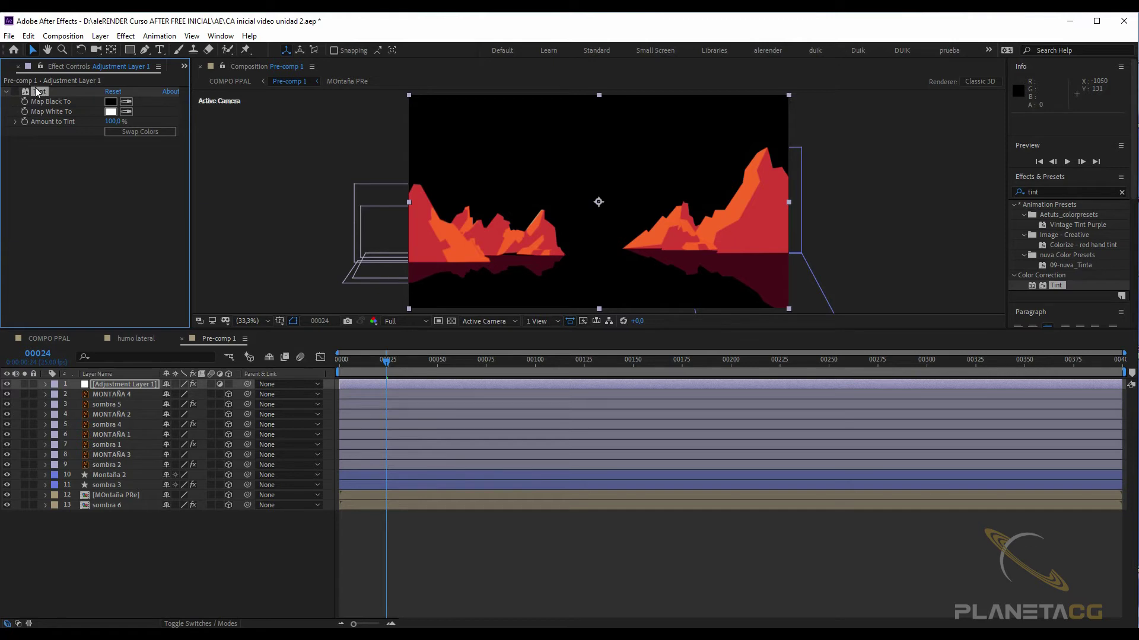
{"action": "left_click", "coordinate": [126, 101]}
{"action": "left_click", "coordinate": [110, 101]}
{"action": "left_click", "coordinate": [953, 257]}
Step: Set Tint's Map White To dark red 862320, re-enable Tint, then return to COMPO PPAL
{"action": "left_click", "coordinate": [128, 112]}
{"action": "left_click", "coordinate": [440, 240]}
{"action": "left_click", "coordinate": [111, 112]}
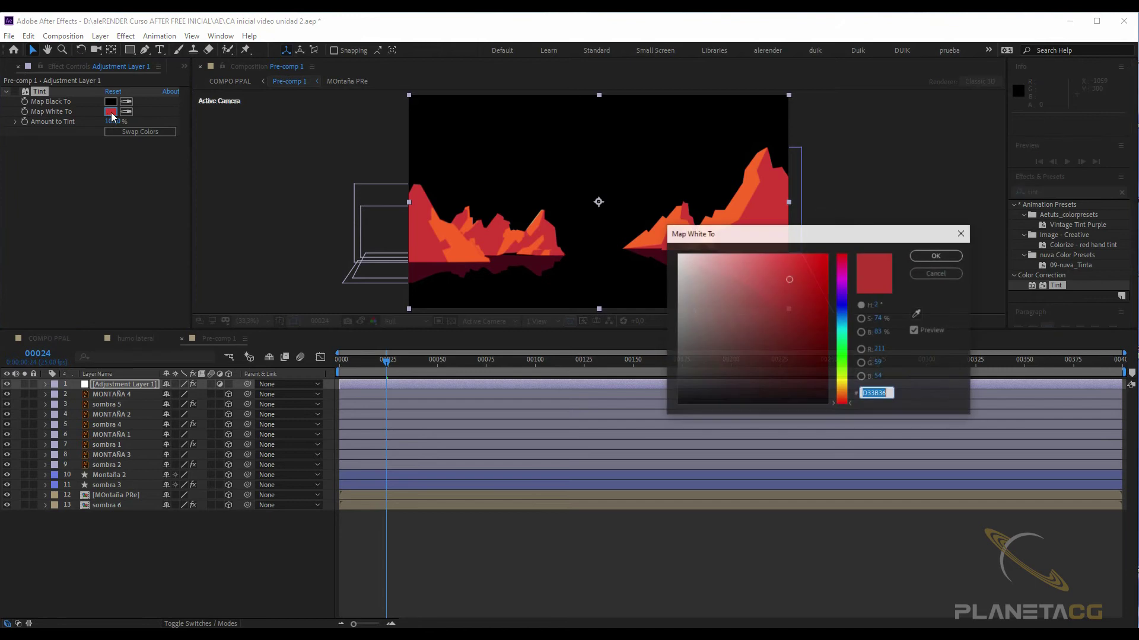
{"action": "left_click_drag", "start_coordinate": [791, 302], "coordinate": [791, 325]}
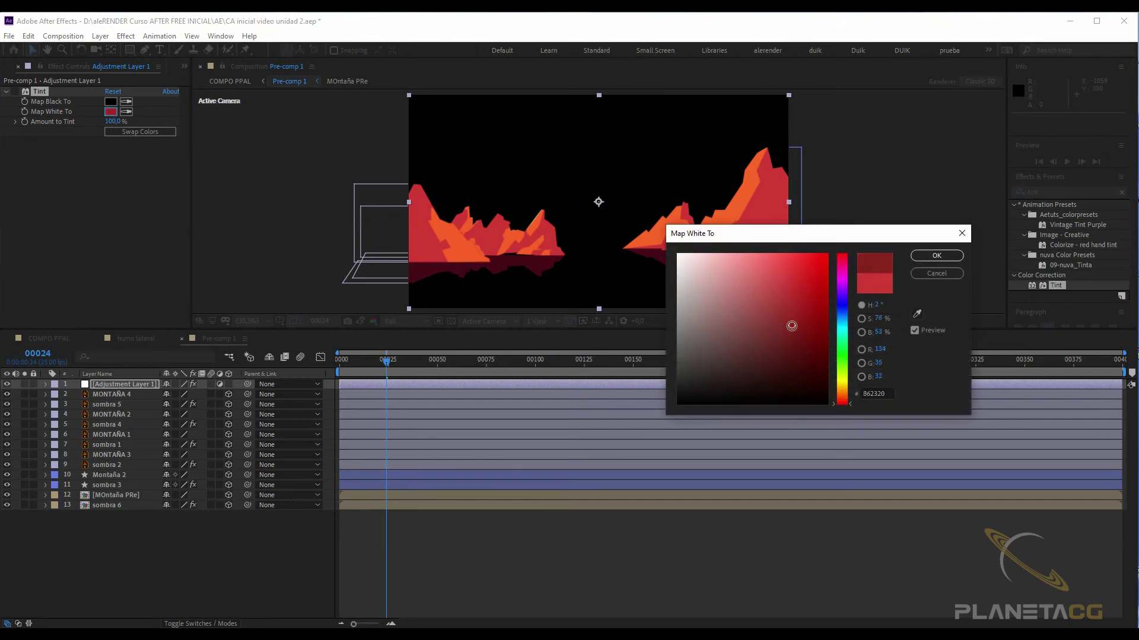
{"action": "left_click", "coordinate": [937, 256]}
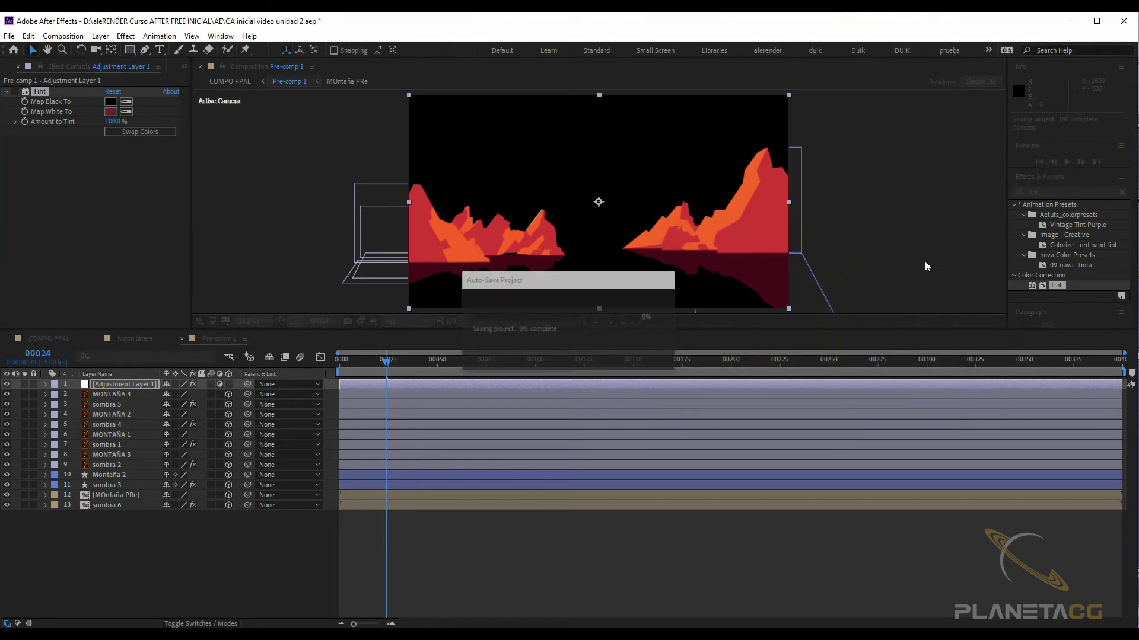
{"action": "left_click", "coordinate": [15, 92]}
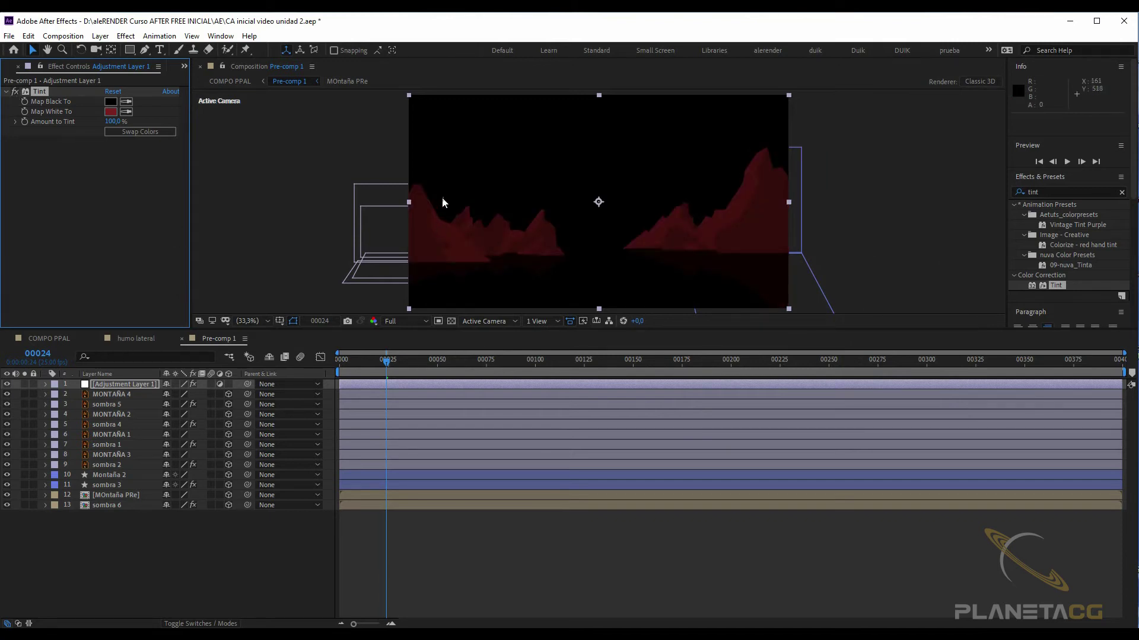
{"action": "left_click_drag", "start_coordinate": [475, 360], "coordinate": [500, 361]}
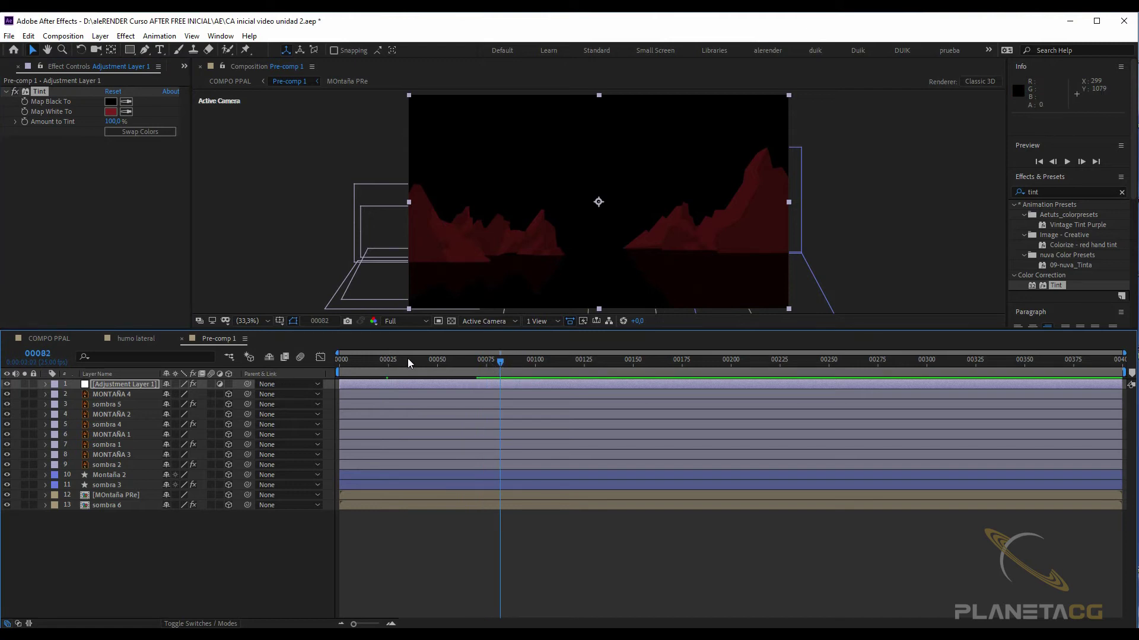
{"action": "left_click", "coordinate": [59, 338]}
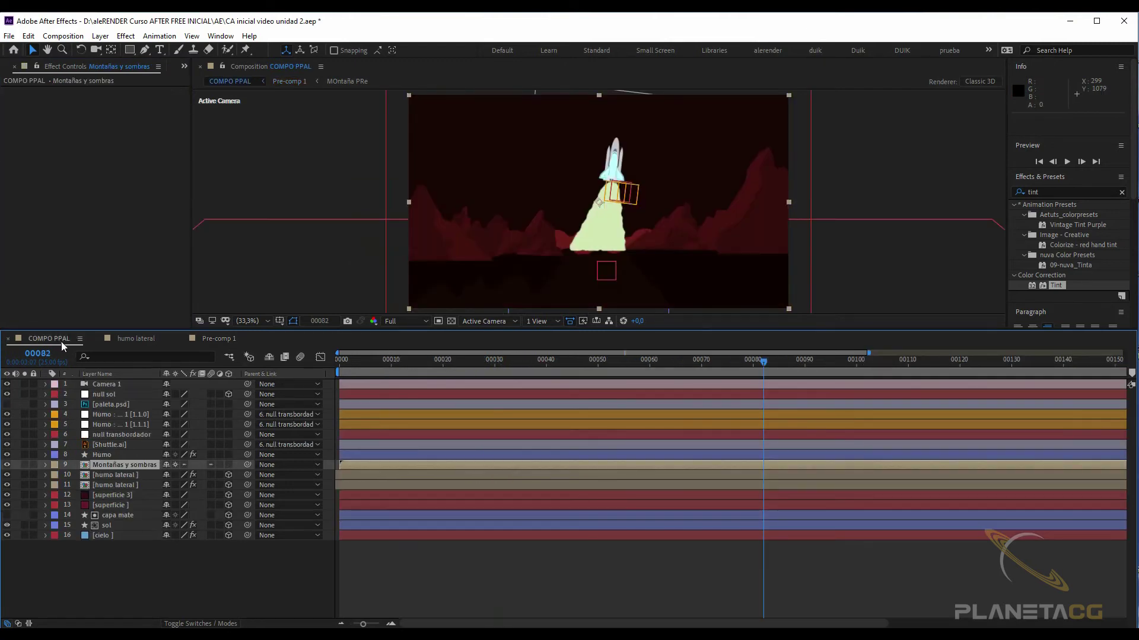
Step: Review the cielo layer's first and last gradient colour keyframes, then return to Pre-comp 1 near frame 46
{"action": "left_click", "coordinate": [113, 536]}
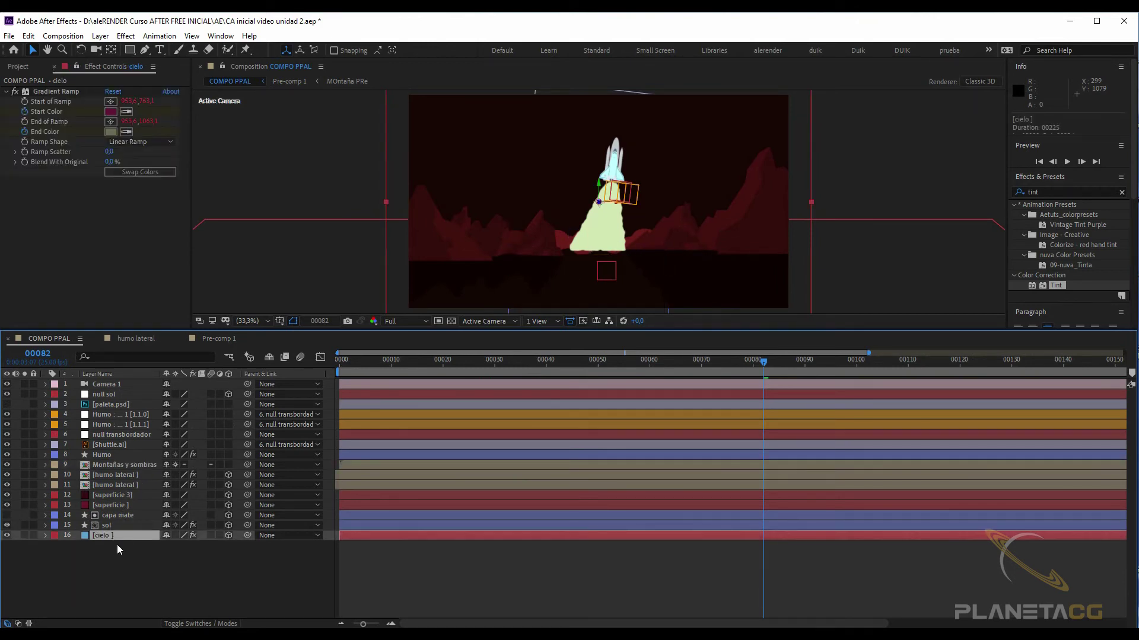
{"action": "key", "text": "u"}
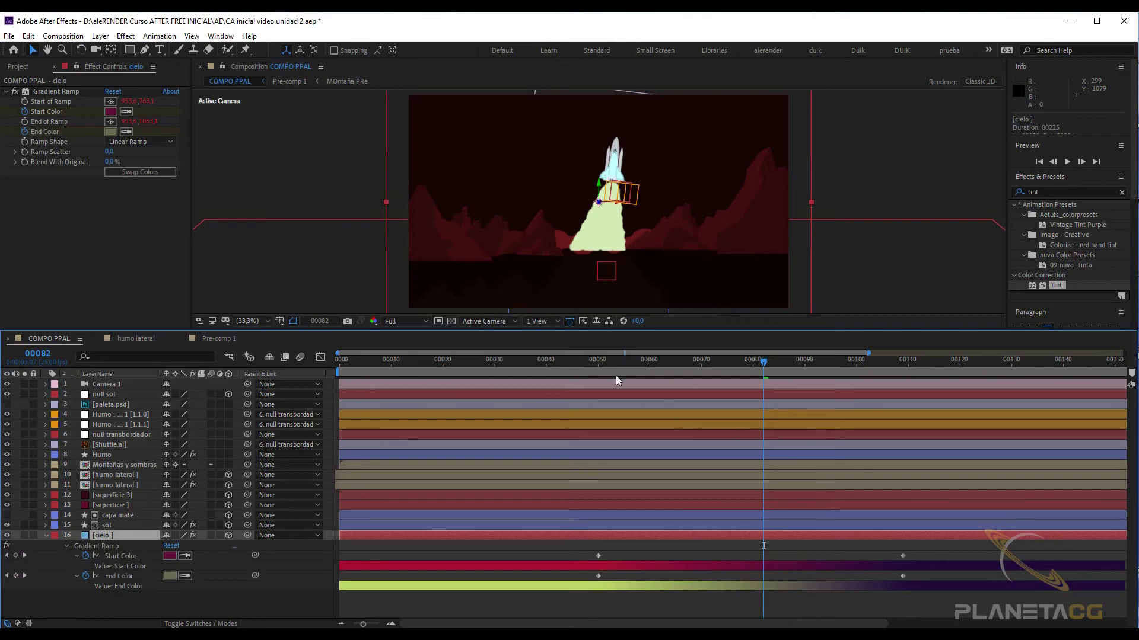
{"action": "left_click", "coordinate": [602, 369]}
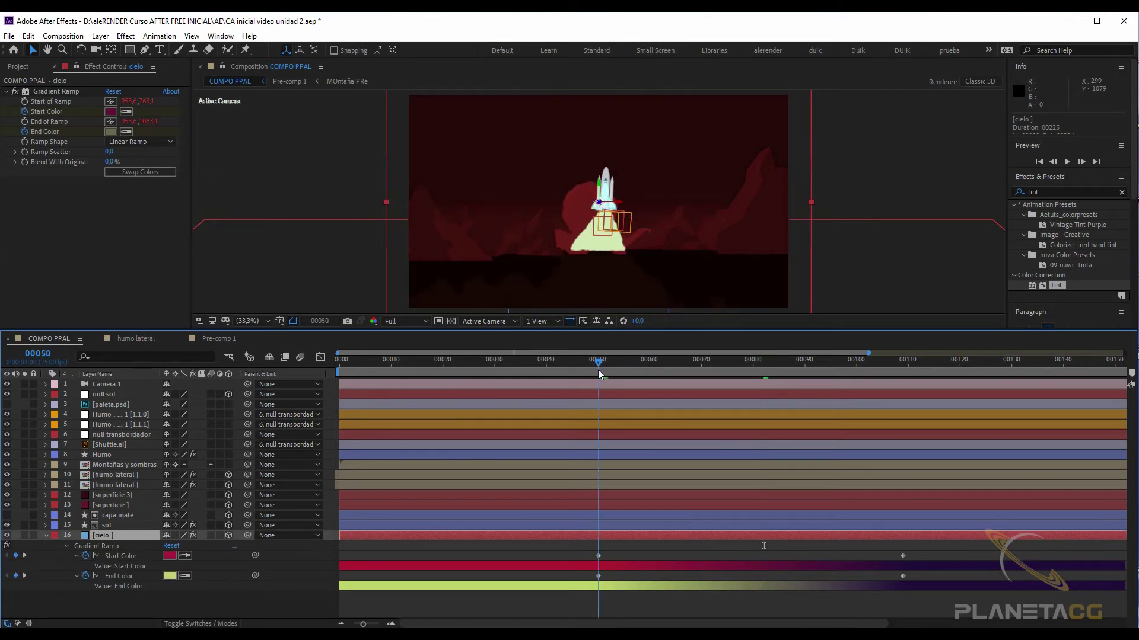
{"action": "left_click", "coordinate": [926, 377]}
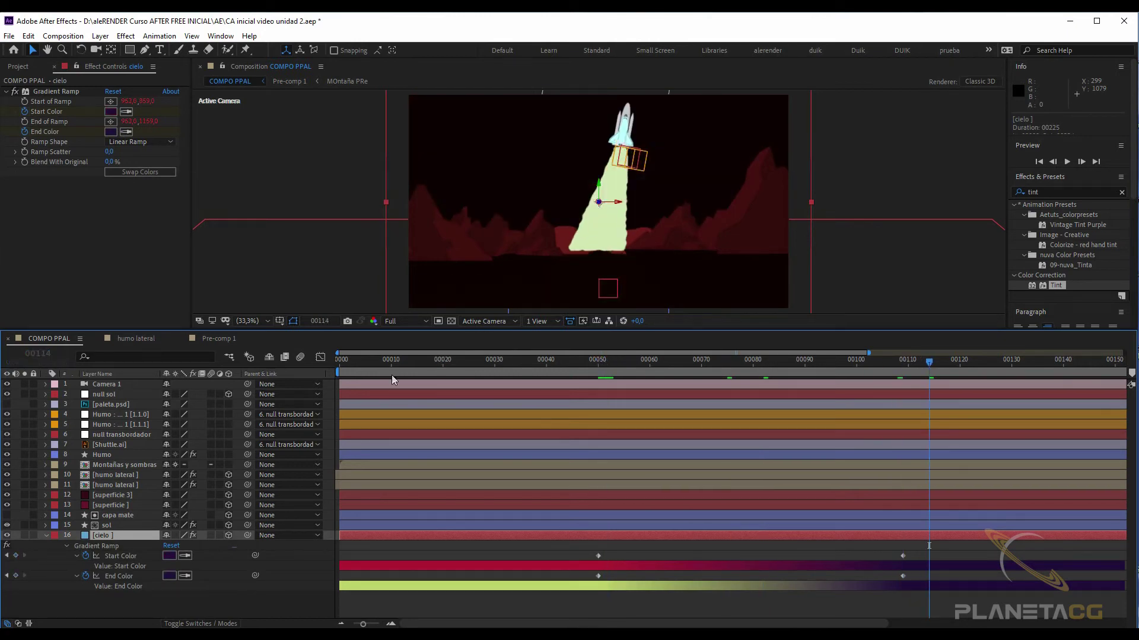
{"action": "left_click", "coordinate": [45, 536]}
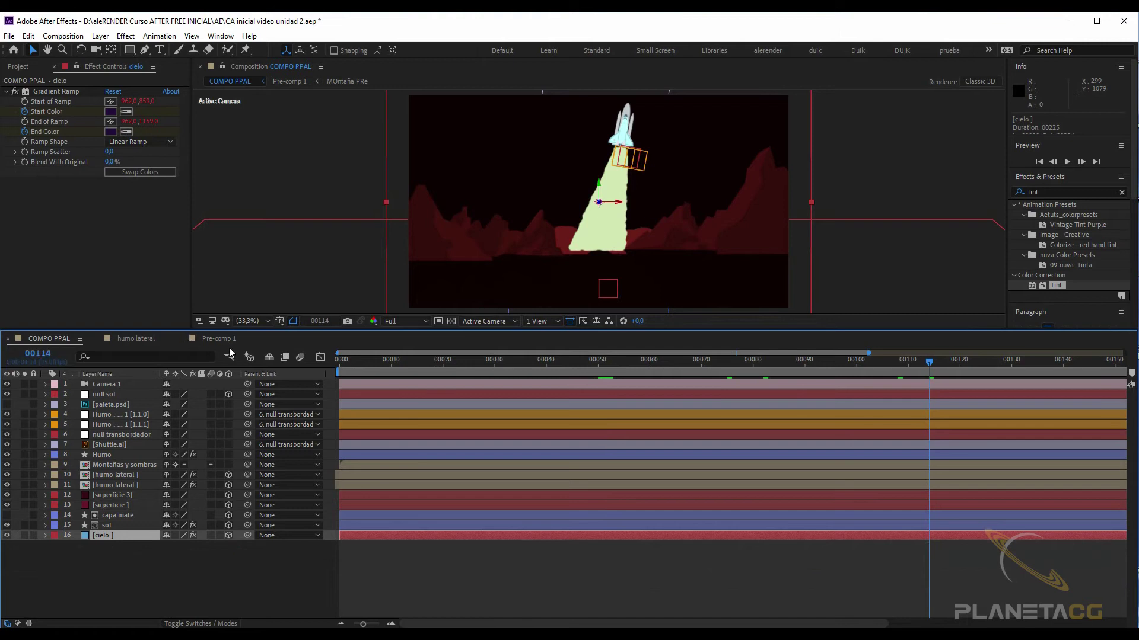
{"action": "left_click", "coordinate": [223, 339]}
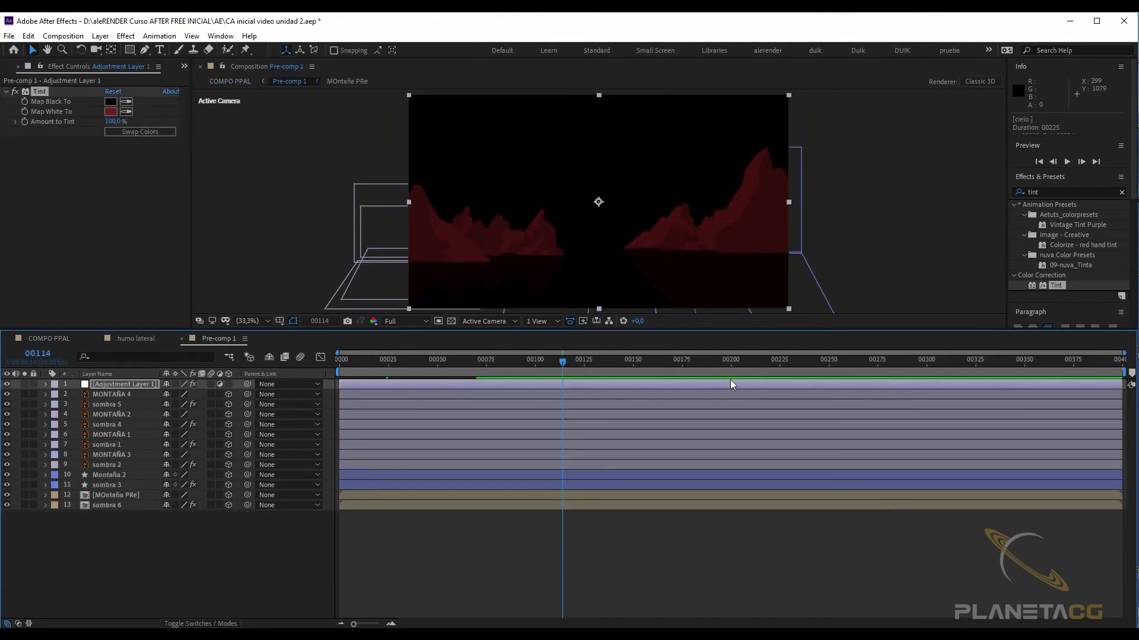
{"action": "left_click_drag", "start_coordinate": [567, 376], "coordinate": [432, 372]}
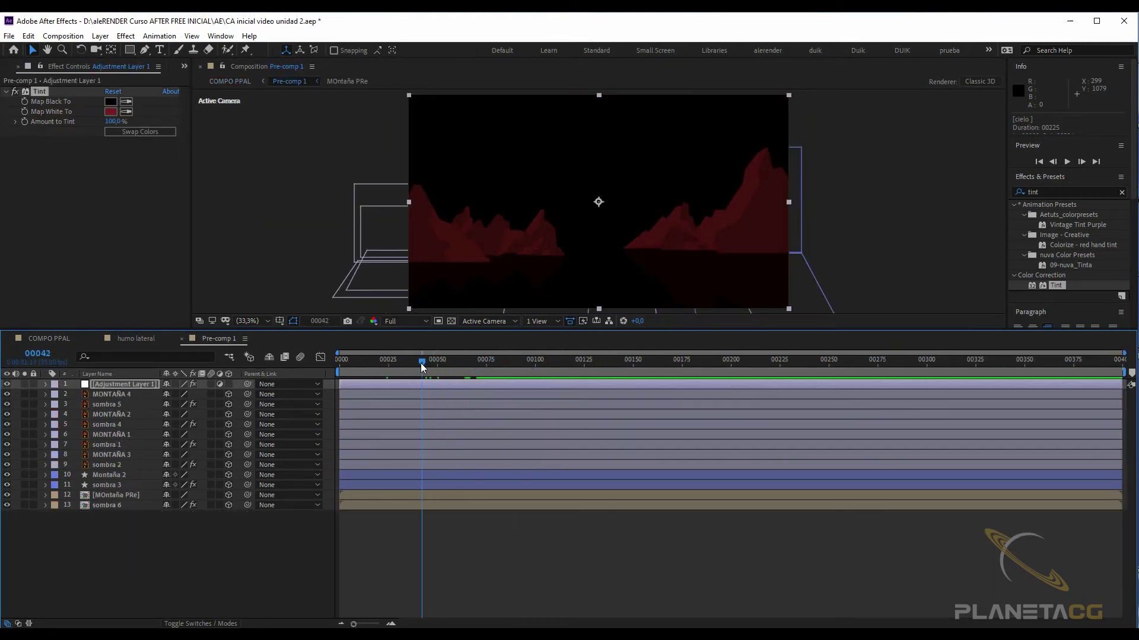
Step: Keyframe Adjustment Layer 1's Opacity from 0% at frame 50 to 100% at frame 110
{"action": "left_click", "coordinate": [39, 355]}
{"action": "type", "text": "50"}
{"action": "key", "text": "Return"}
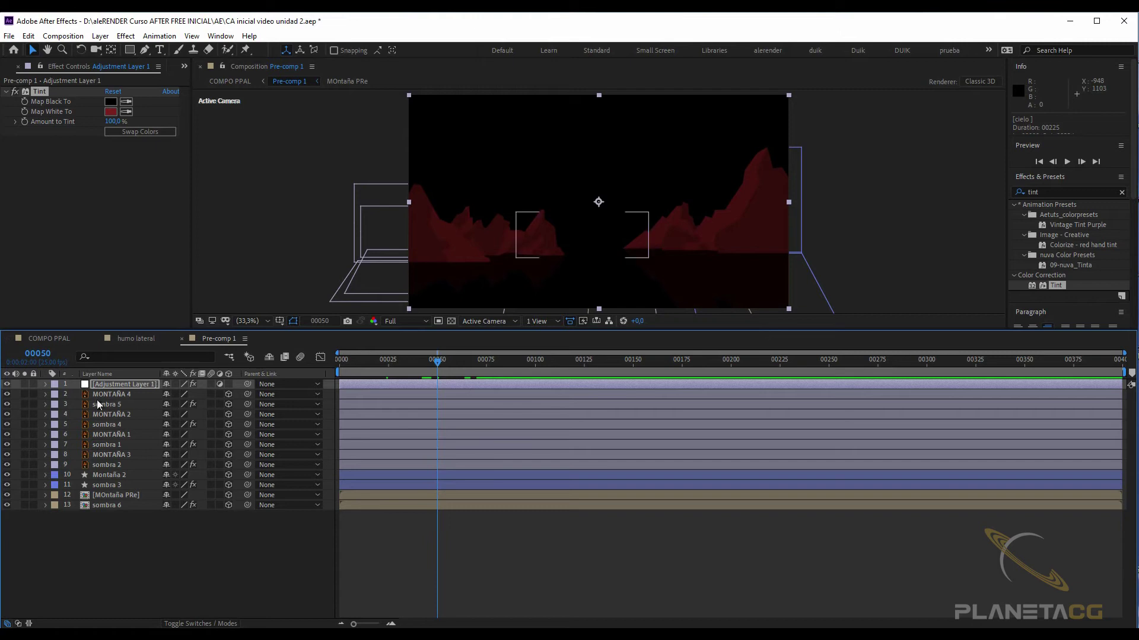
{"action": "key", "text": "t"}
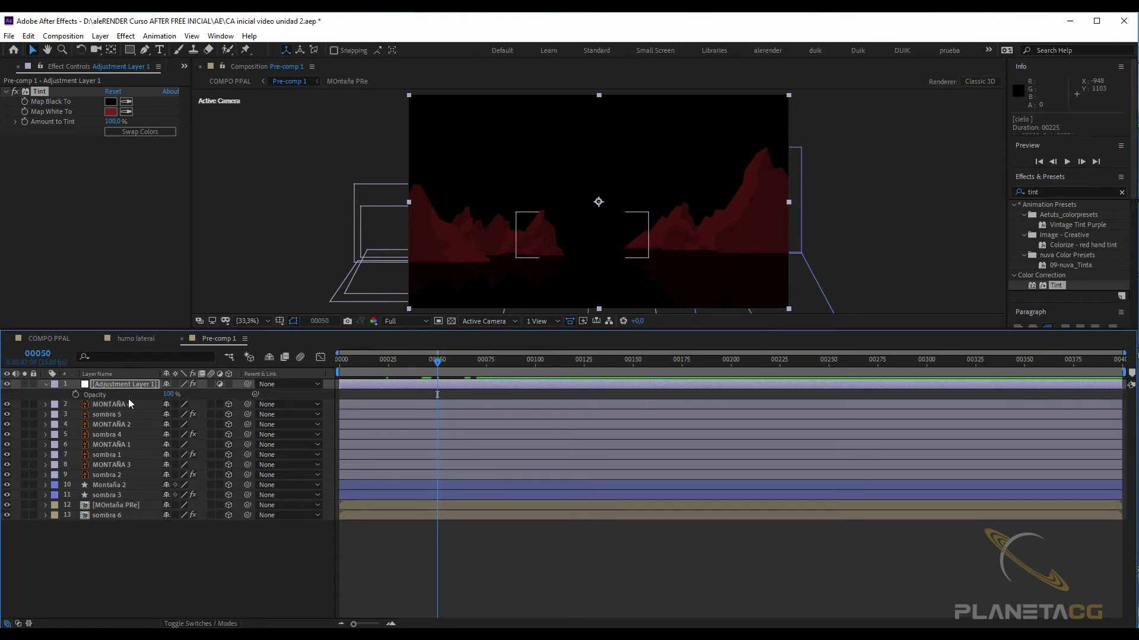
{"action": "left_click_drag", "start_coordinate": [168, 396], "coordinate": [119, 396]}
{"action": "left_click", "coordinate": [76, 394]}
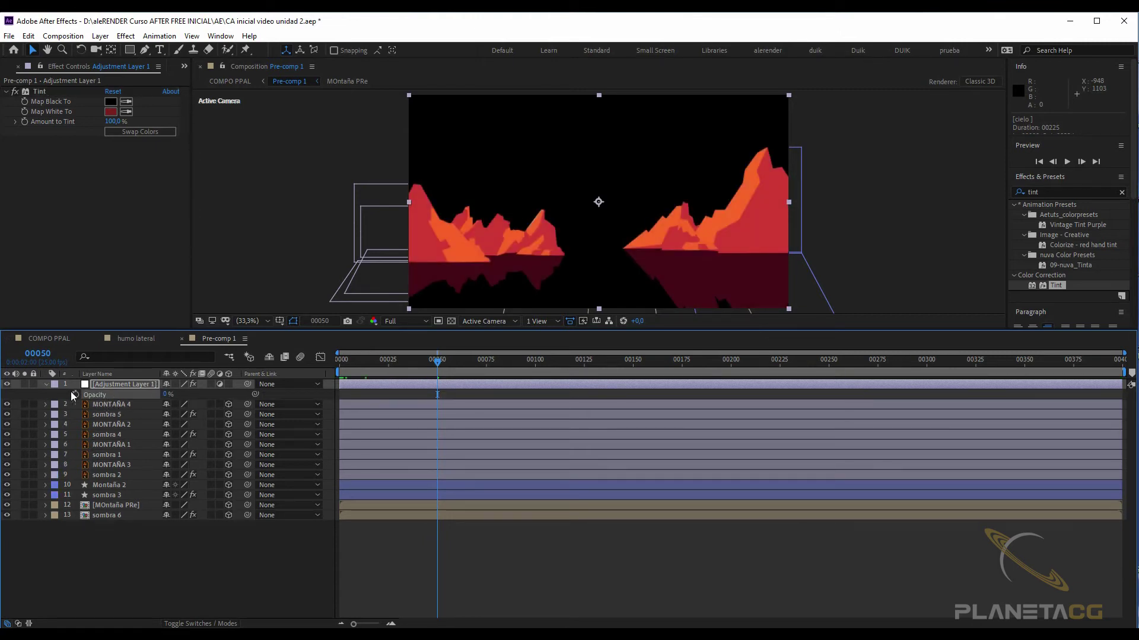
{"action": "left_click", "coordinate": [39, 355]}
{"action": "type", "text": "110"}
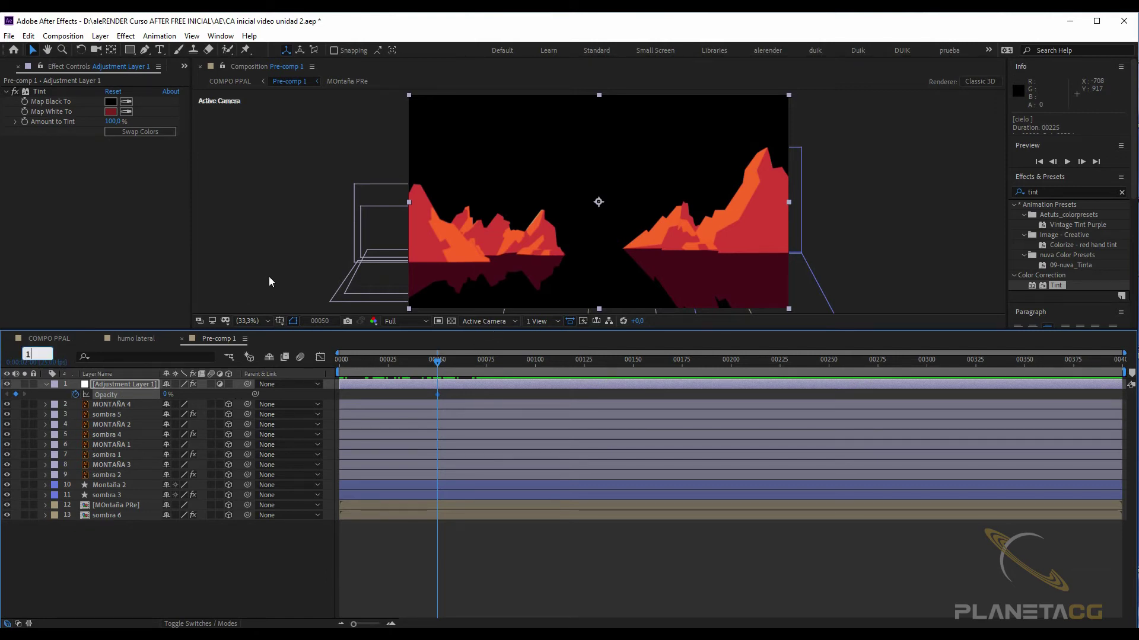
{"action": "key", "text": "Return"}
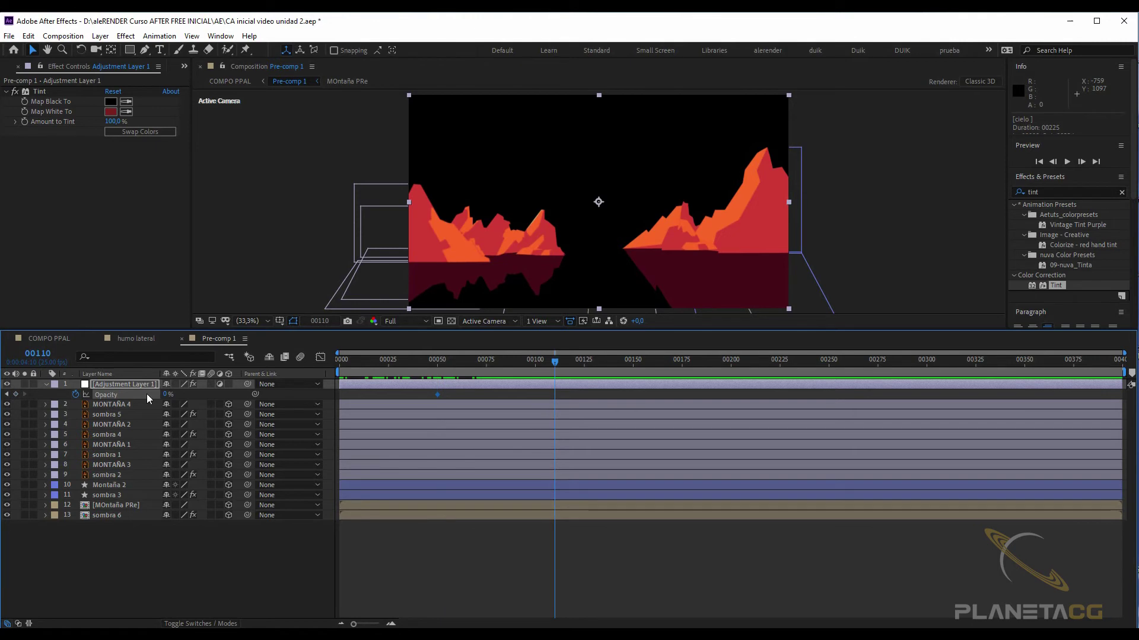
{"action": "left_click_drag", "start_coordinate": [166, 396], "coordinate": [249, 396]}
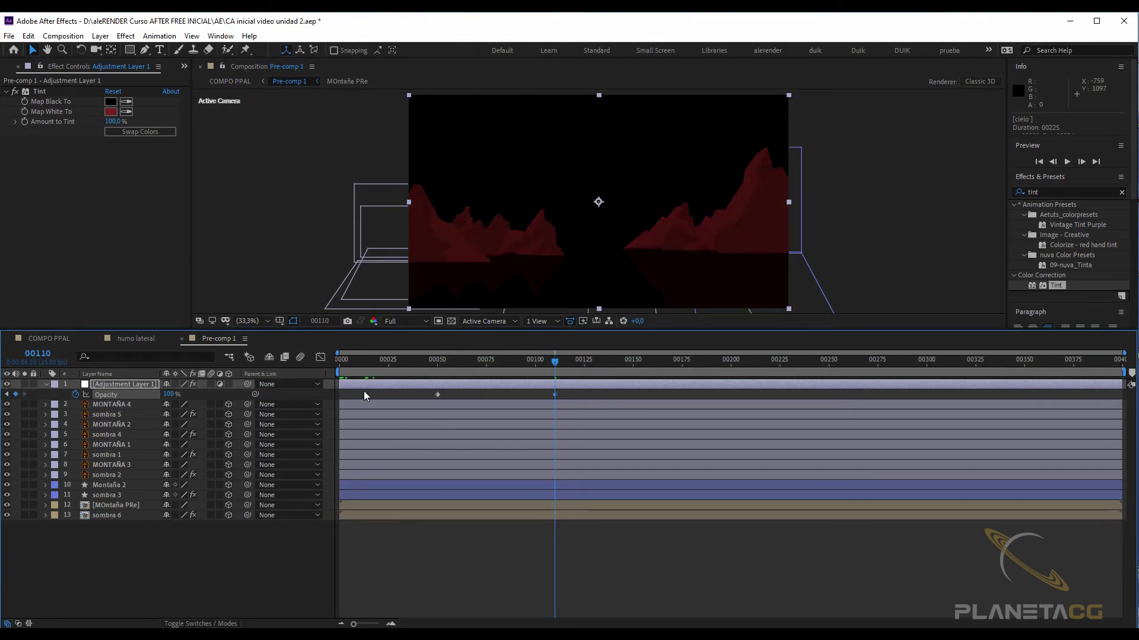
Step: End the work area at frame 190, trim the composition to it, and preview the fade
{"action": "mouse_move", "coordinate": [1128, 373]}
{"action": "left_mouse_down"}
{"action": "mouse_move", "coordinate": [716, 372]}
{"action": "mouse_move", "coordinate": [830, 372]}
{"action": "left_mouse_up"}
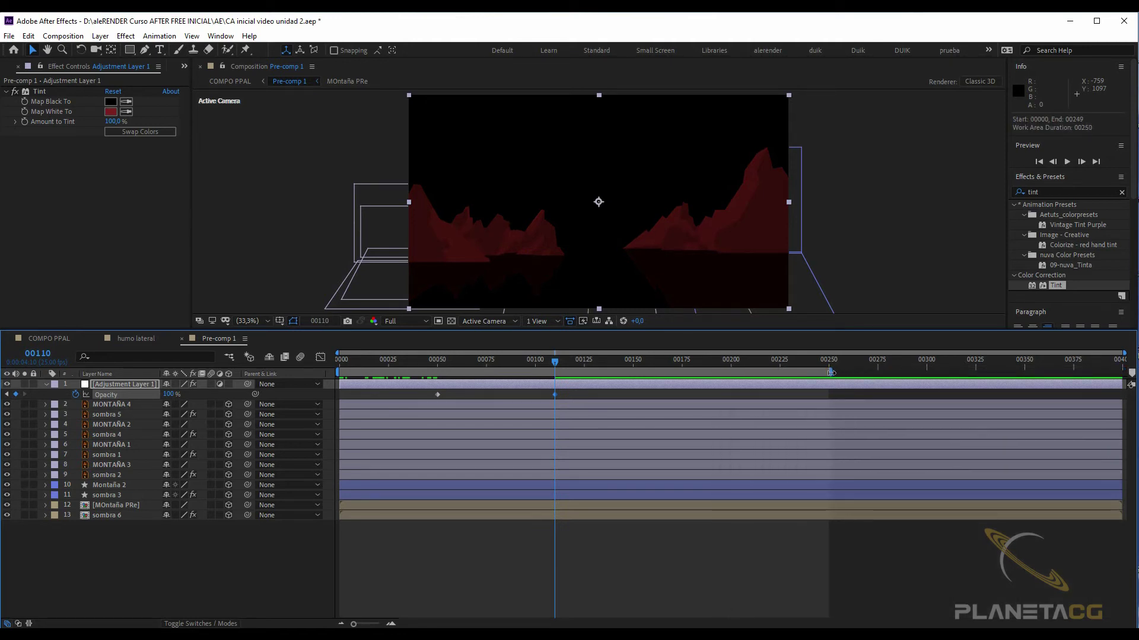
{"action": "right_click", "coordinate": [817, 374]}
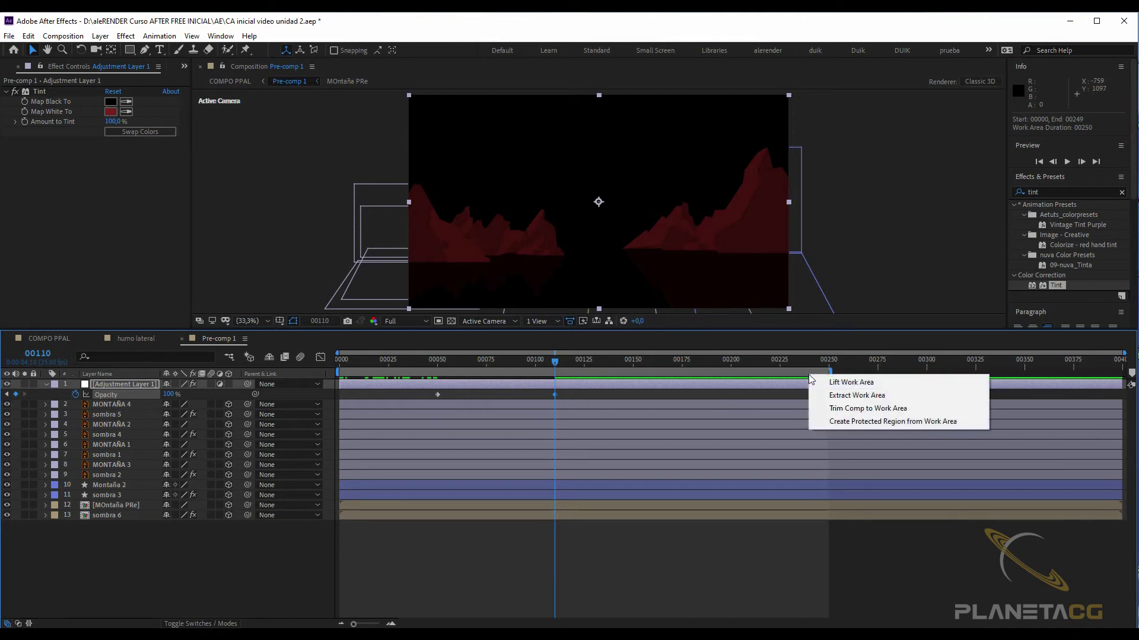
{"action": "left_click", "coordinate": [836, 409]}
{"action": "left_click", "coordinate": [459, 362]}
{"action": "left_click_drag", "start_coordinate": [466, 365], "coordinate": [781, 372]}
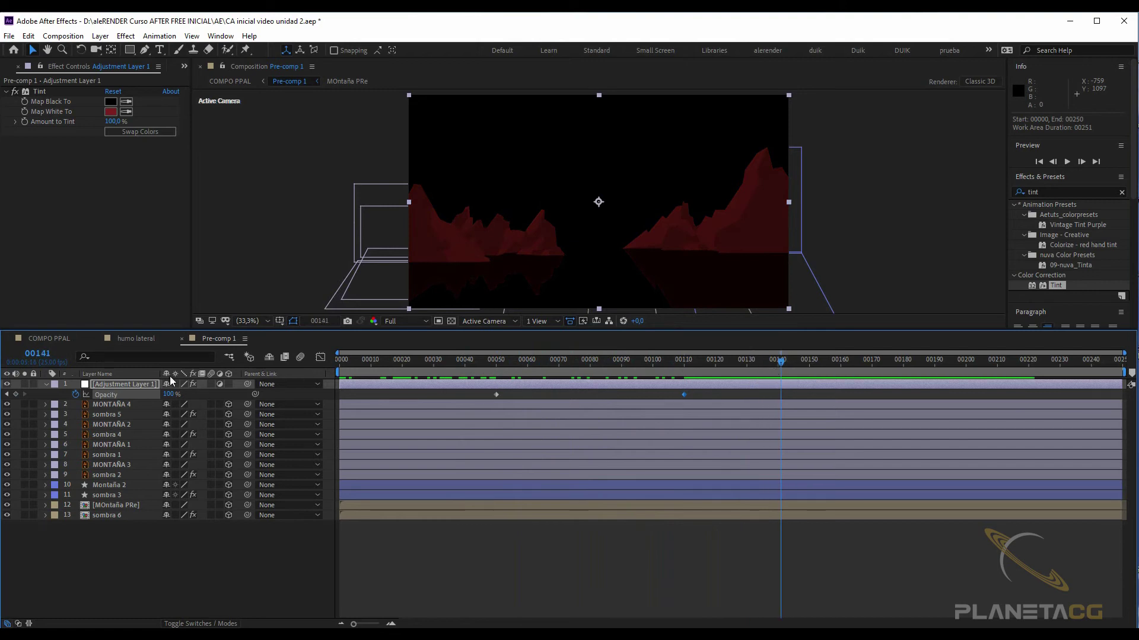
{"action": "left_click", "coordinate": [46, 384]}
Step: Check the red sky at frame 38 in COMPO PPAL against Pre-comp 1's tint layer
{"action": "left_click", "coordinate": [43, 339]}
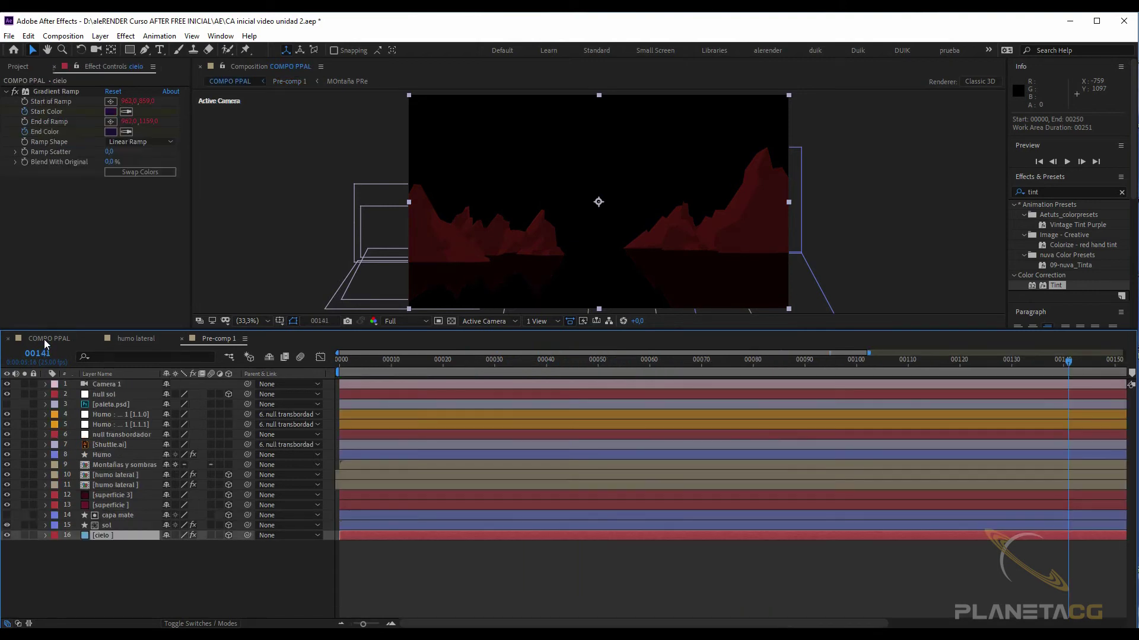
{"action": "mouse_move", "coordinate": [720, 359]}
{"action": "left_mouse_down"}
{"action": "mouse_move", "coordinate": [536, 360]}
{"action": "mouse_move", "coordinate": [737, 362]}
{"action": "left_mouse_up"}
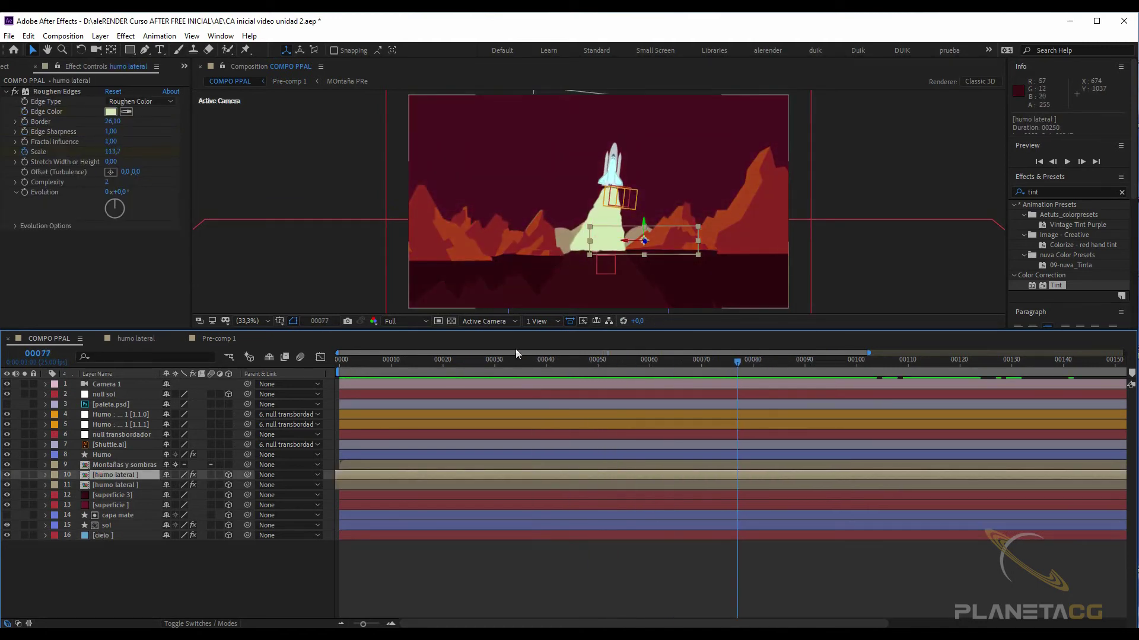
{"action": "left_click", "coordinate": [216, 336]}
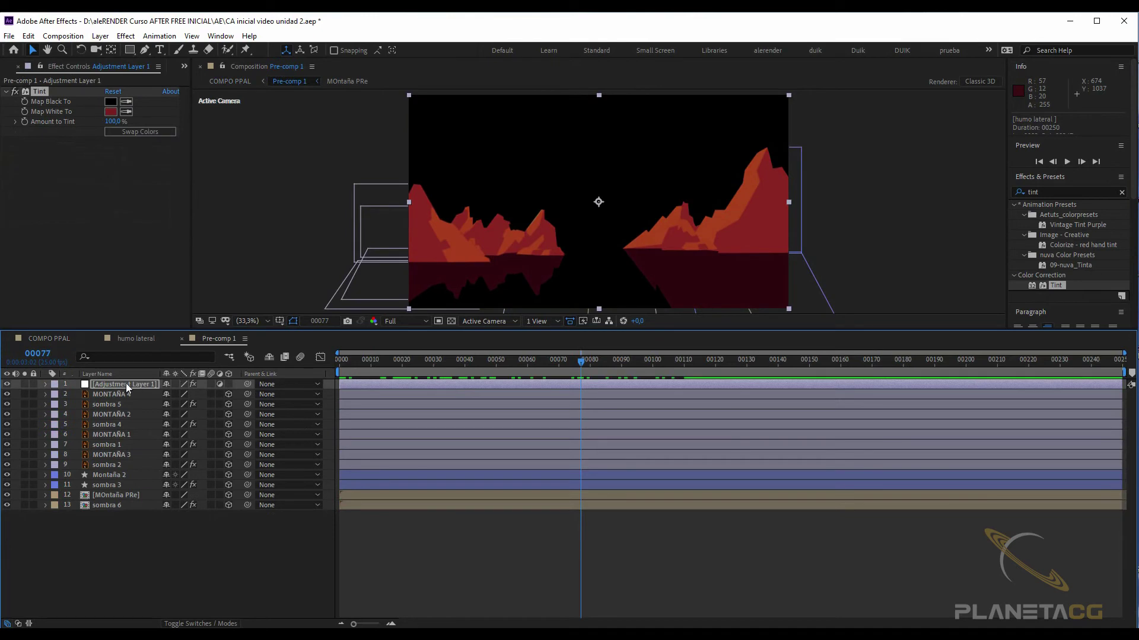
{"action": "left_click", "coordinate": [76, 337]}
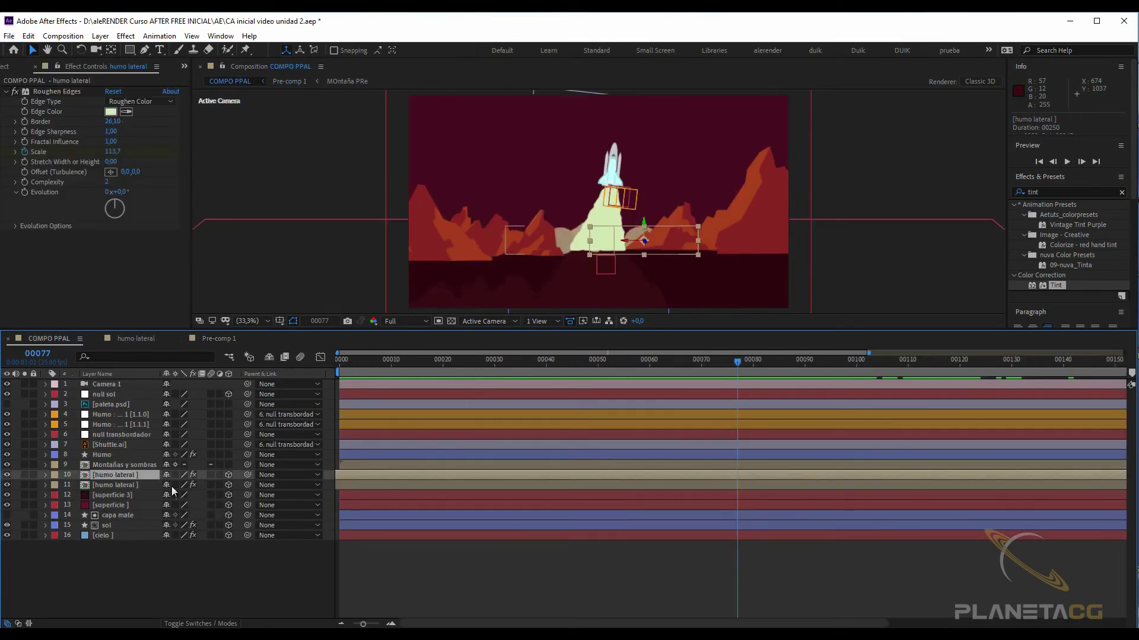
Step: Select Montañas y sombras and scrub the launch from frame 70 to 99
{"action": "left_click", "coordinate": [119, 465]}
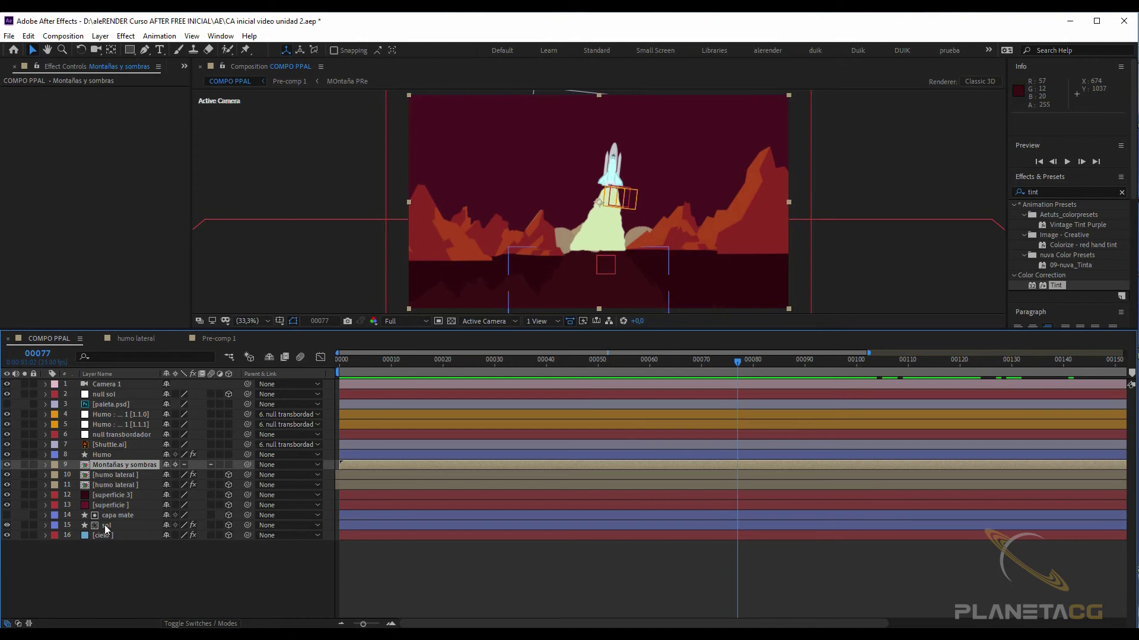
{"action": "mouse_move", "coordinate": [691, 365]}
{"action": "left_mouse_down"}
{"action": "mouse_move", "coordinate": [917, 367]}
{"action": "mouse_move", "coordinate": [805, 366]}
{"action": "left_mouse_up"}
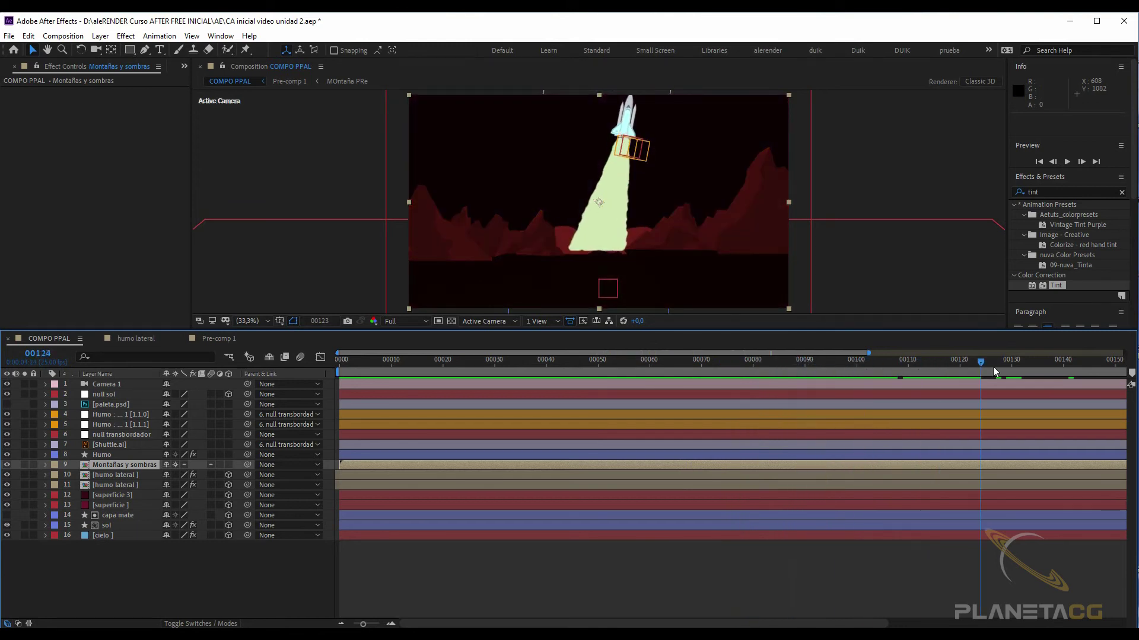
{"action": "left_click_drag", "start_coordinate": [712, 368], "coordinate": [758, 366]}
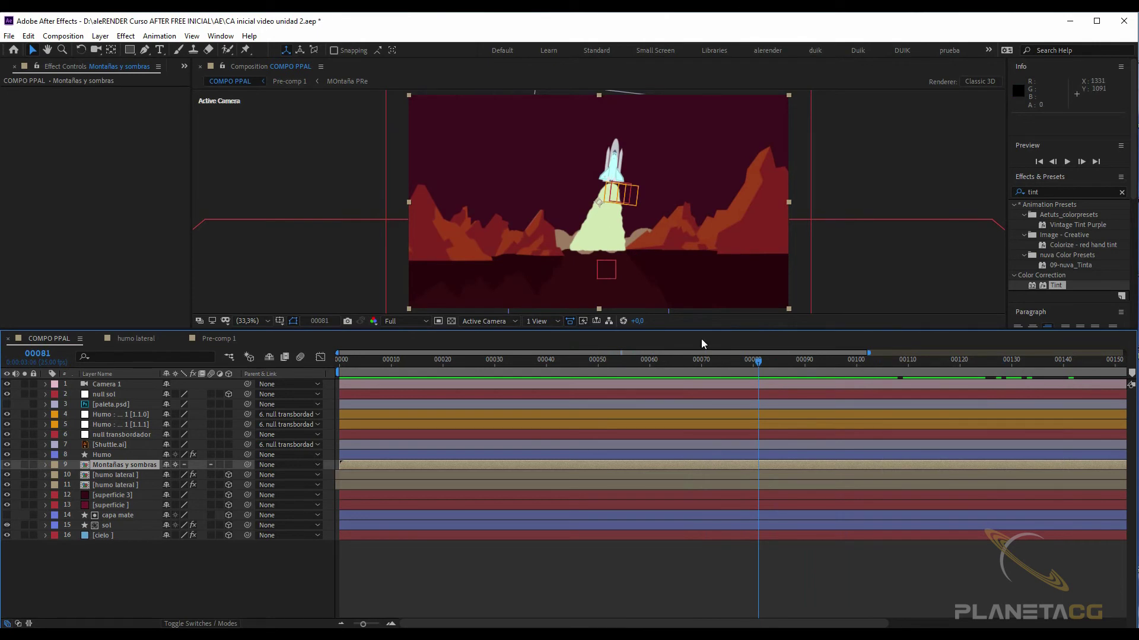
{"action": "left_click_drag", "start_coordinate": [700, 364], "coordinate": [856, 364]}
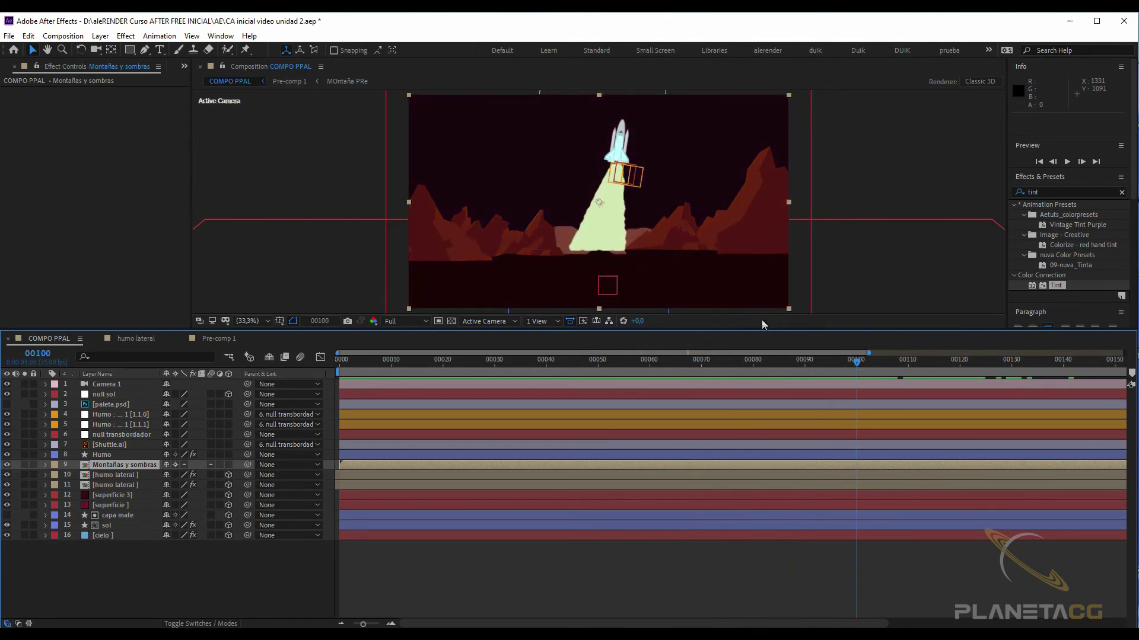
{"action": "left_click_drag", "start_coordinate": [713, 375], "coordinate": [778, 373]}
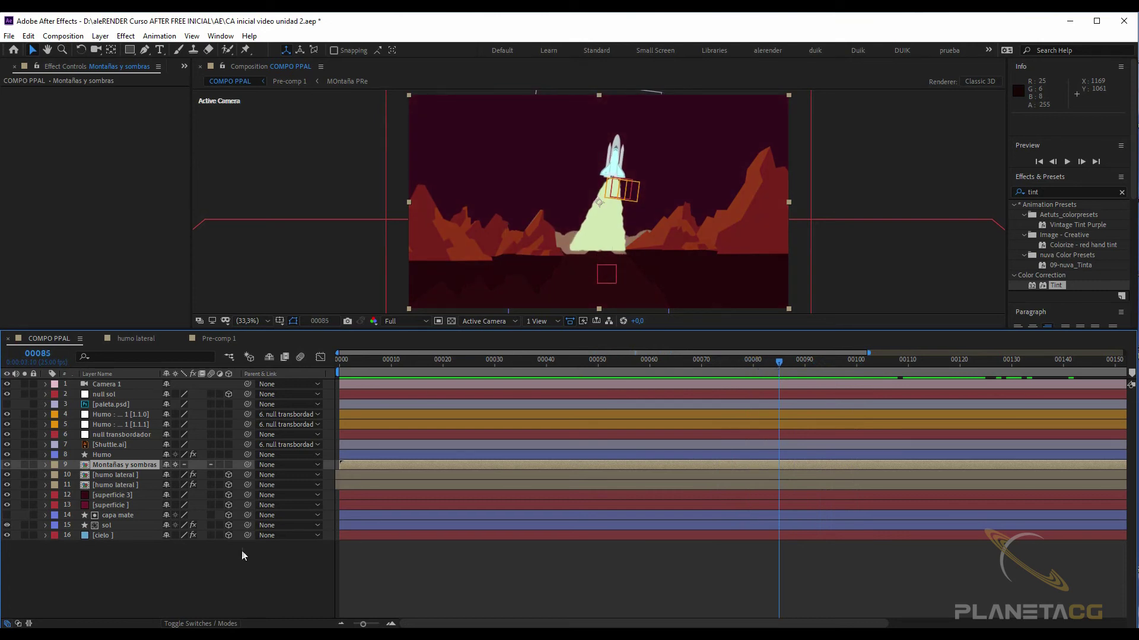
{"action": "left_click", "coordinate": [815, 362]}
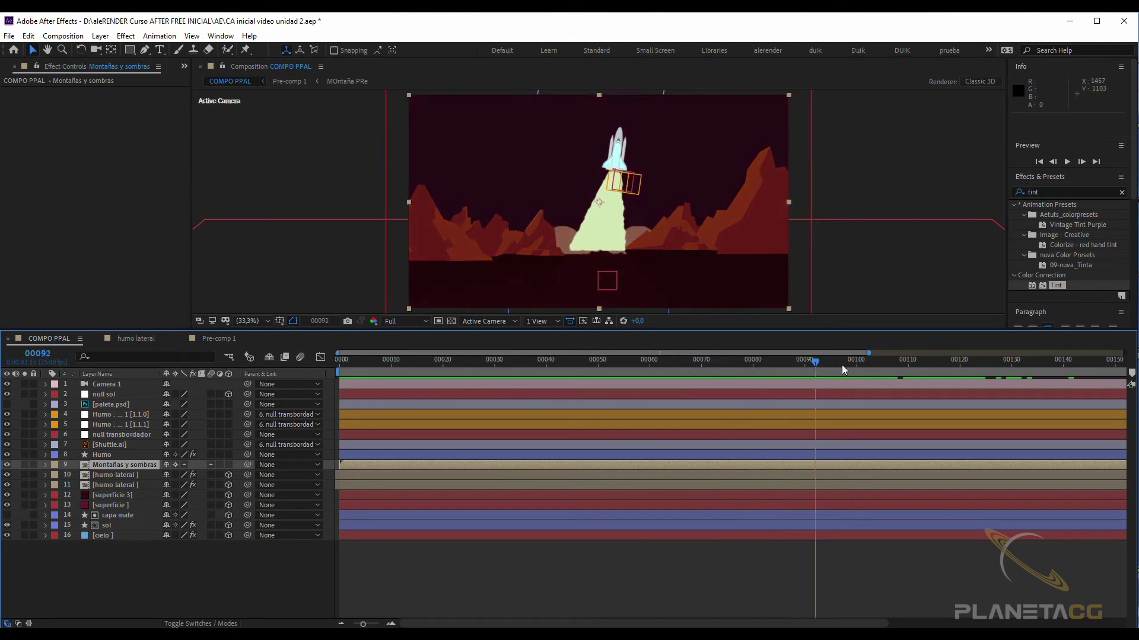
{"action": "left_click_drag", "start_coordinate": [842, 364], "coordinate": [851, 363]}
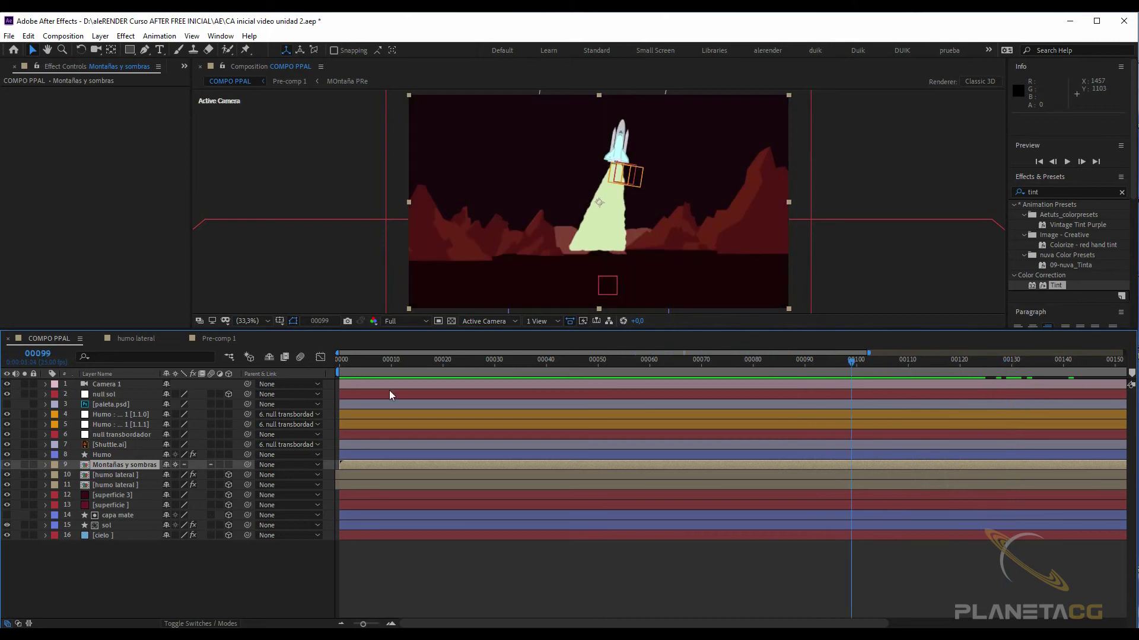
Step: In COMPO PPAL at frame 37, apply the Tint effect to the Humo smoke layer
{"action": "left_click", "coordinate": [217, 340]}
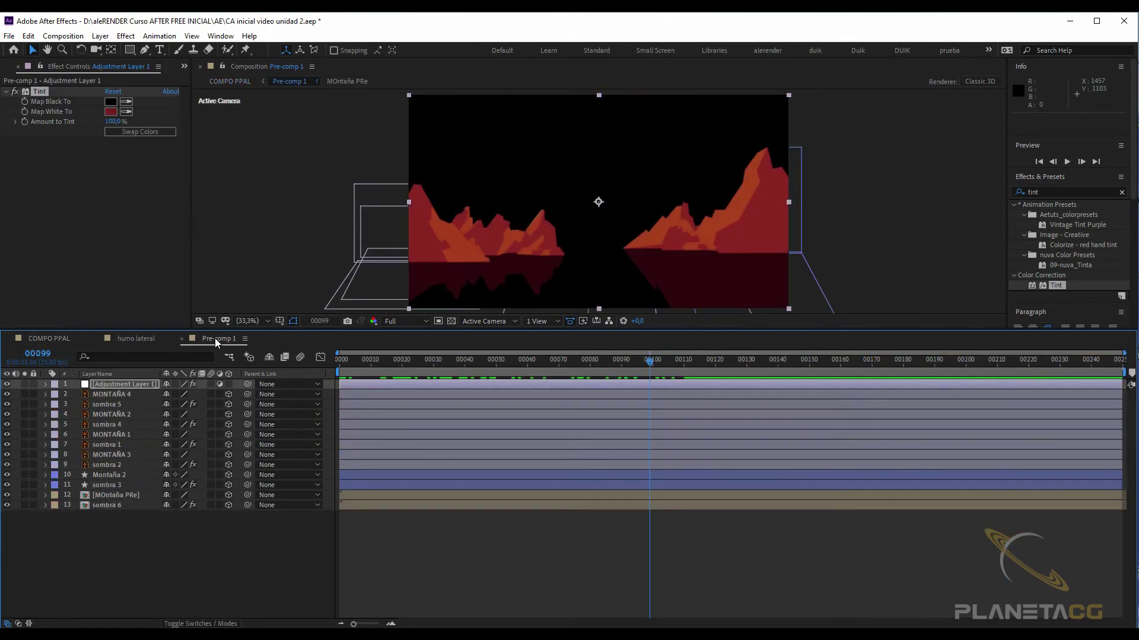
{"action": "left_click", "coordinate": [37, 95]}
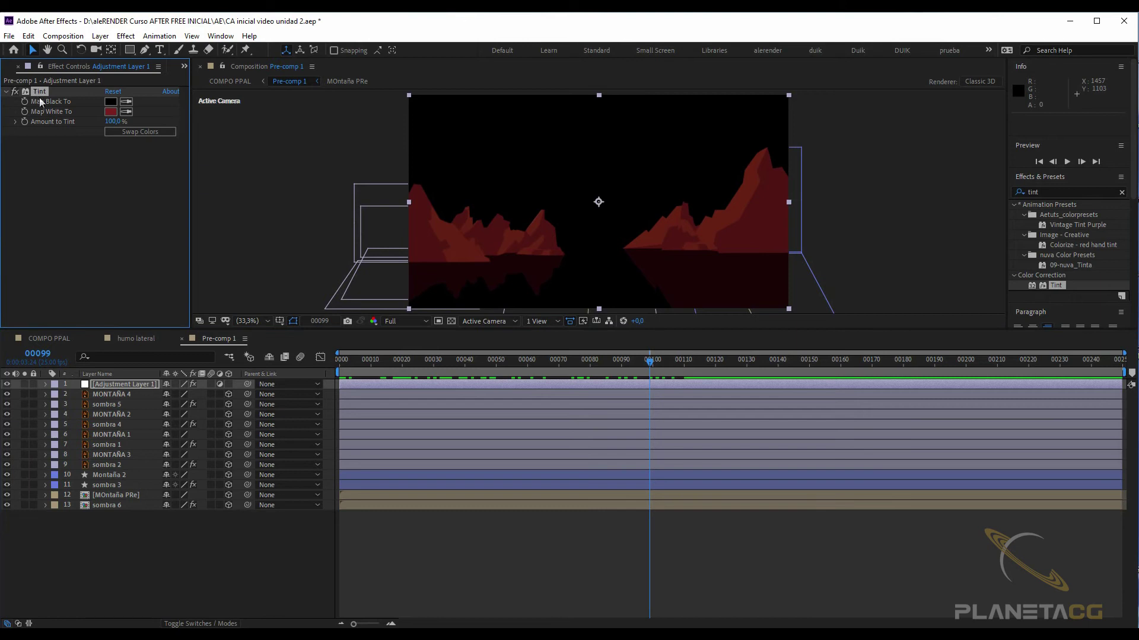
{"action": "left_click", "coordinate": [83, 339]}
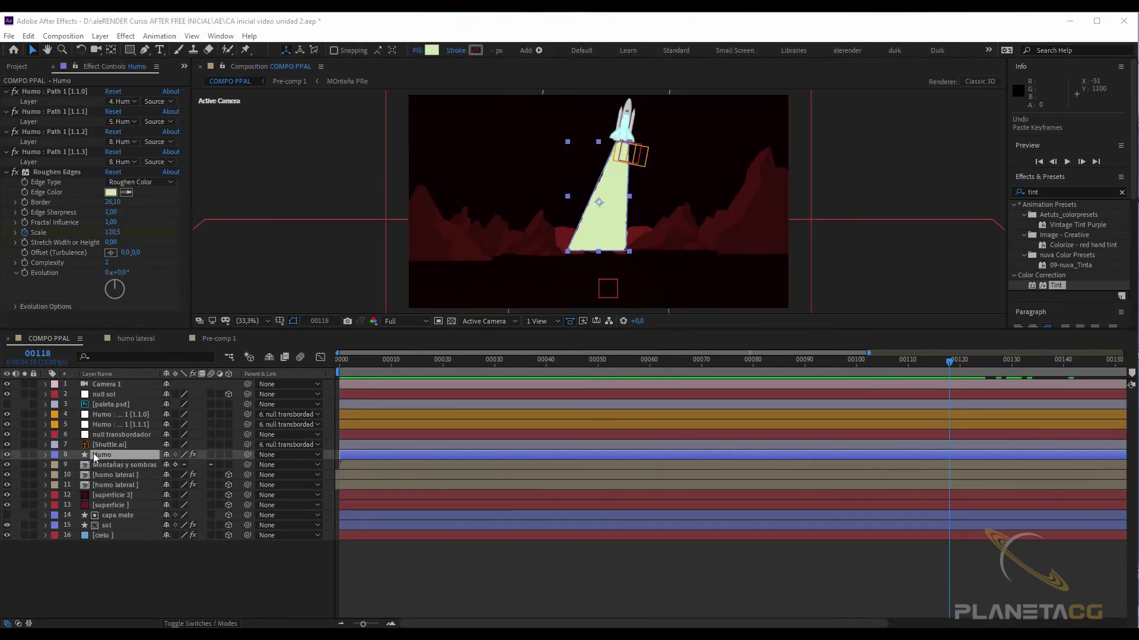
{"action": "left_click_drag", "start_coordinate": [425, 357], "coordinate": [530, 359]}
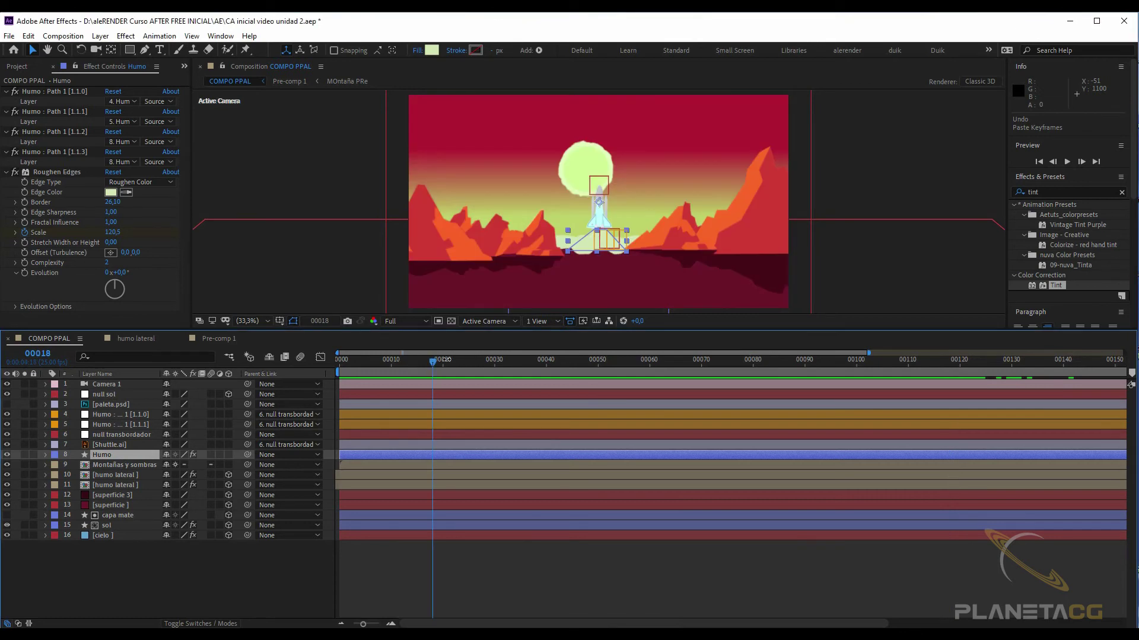
{"action": "left_click", "coordinate": [109, 455]}
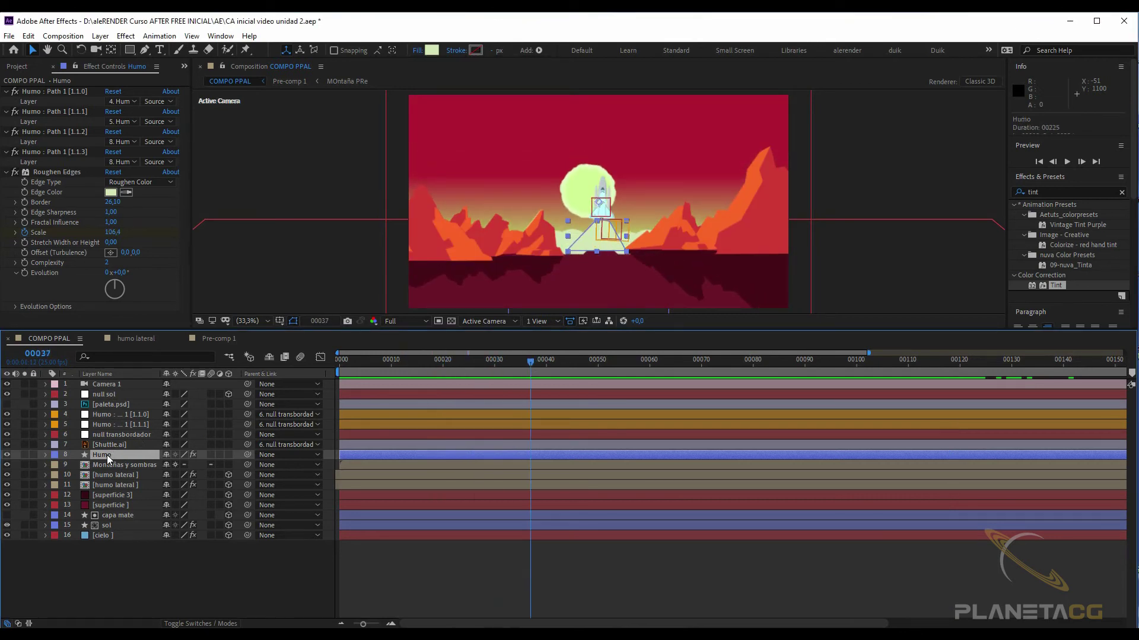
{"action": "left_click_drag", "start_coordinate": [111, 454], "coordinate": [113, 454]}
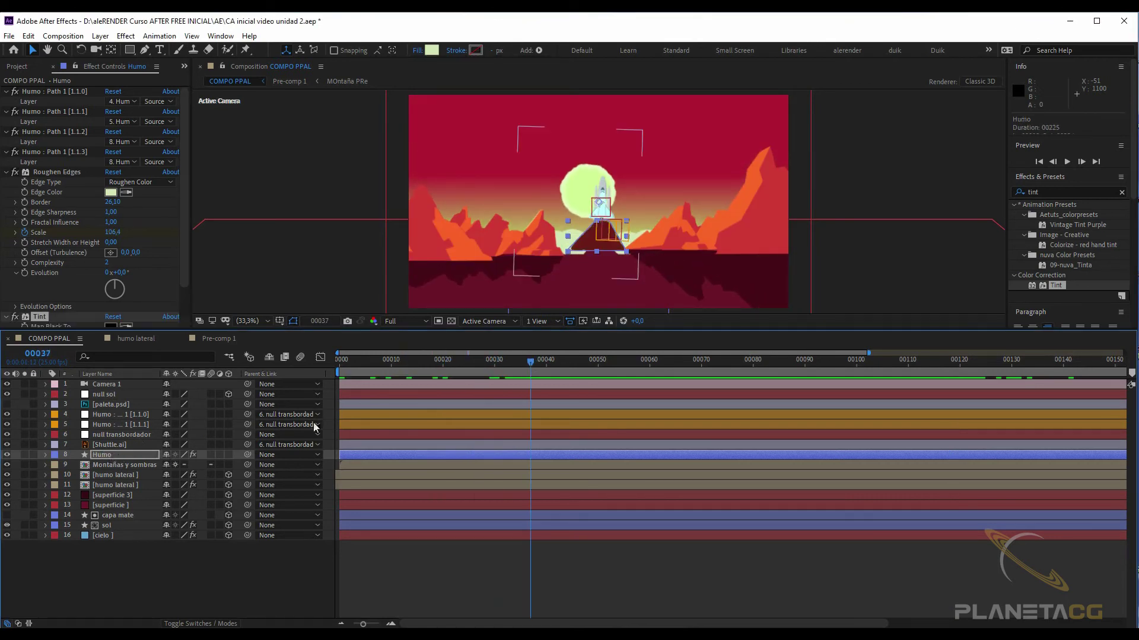
Step: Compare the shuttle's rise with Pre-comp 1's Opacity fade, then settle on frame 50
{"action": "left_click_drag", "start_coordinate": [498, 366], "coordinate": [654, 372]}
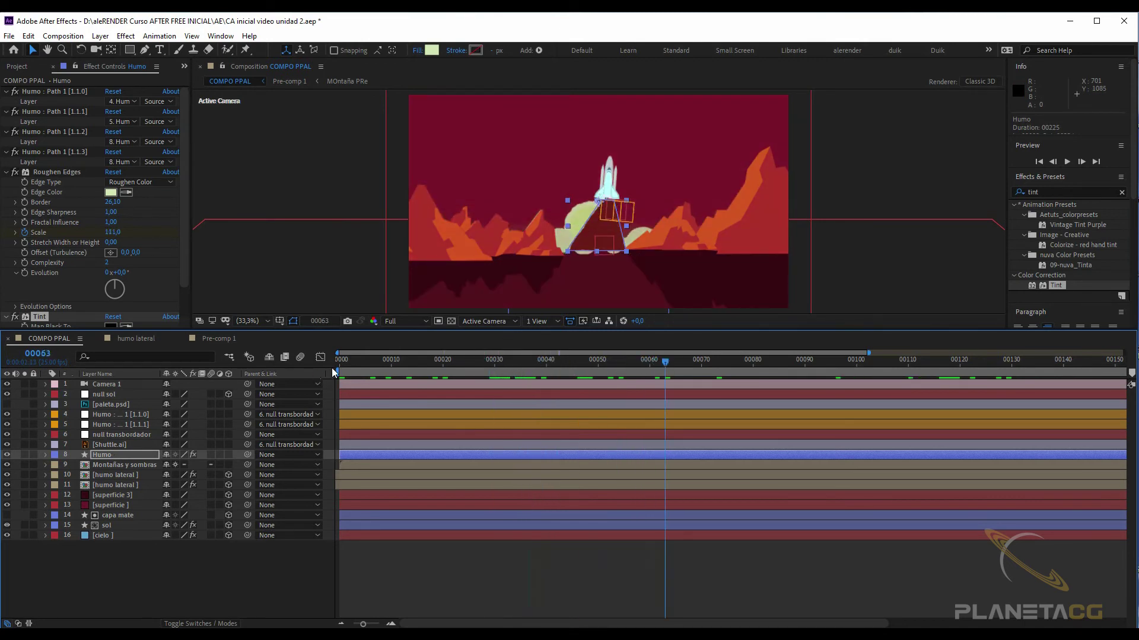
{"action": "left_click", "coordinate": [208, 340]}
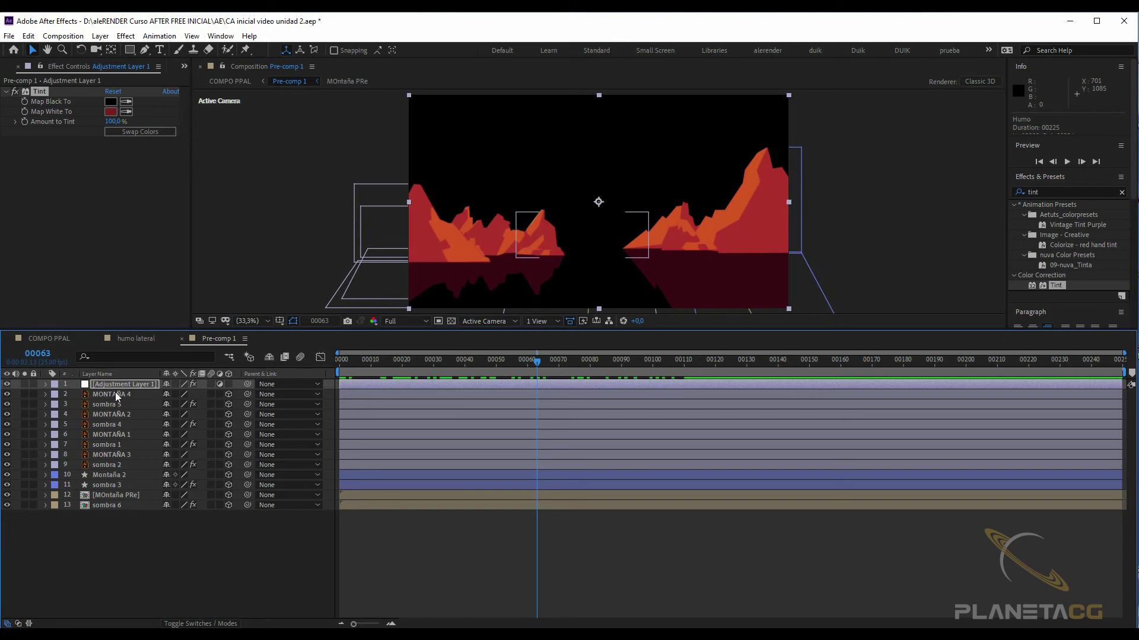
{"action": "key", "text": "t"}
{"action": "left_click_drag", "start_coordinate": [469, 377], "coordinate": [682, 369]}
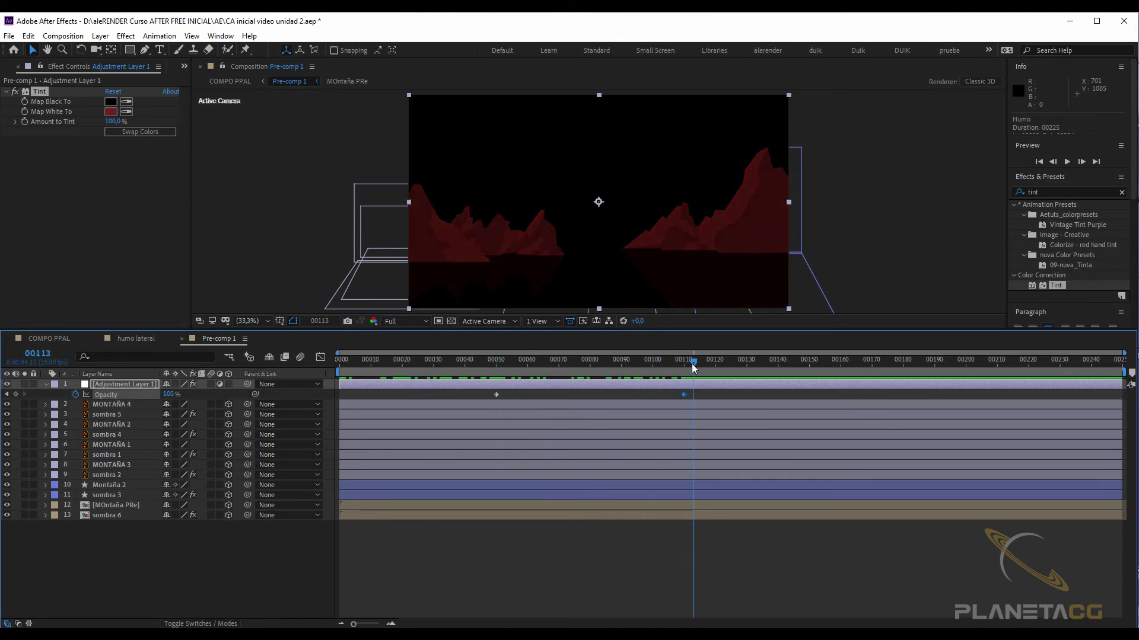
{"action": "left_click_drag", "start_coordinate": [682, 369], "coordinate": [603, 368]}
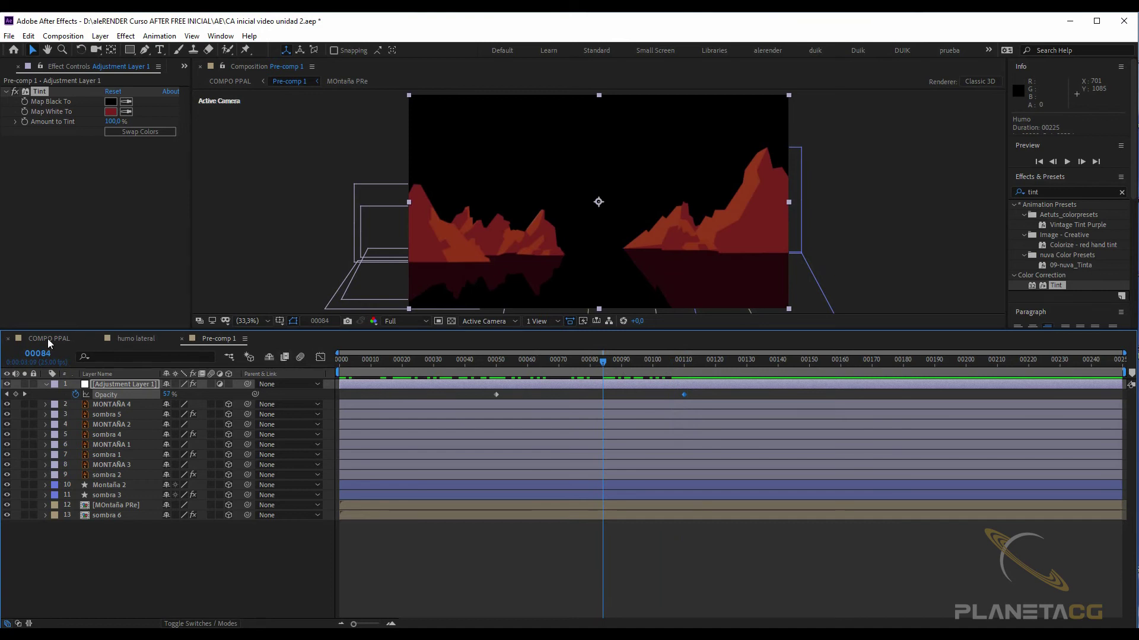
{"action": "left_click", "coordinate": [49, 338]}
{"action": "left_click_drag", "start_coordinate": [485, 370], "coordinate": [599, 367]}
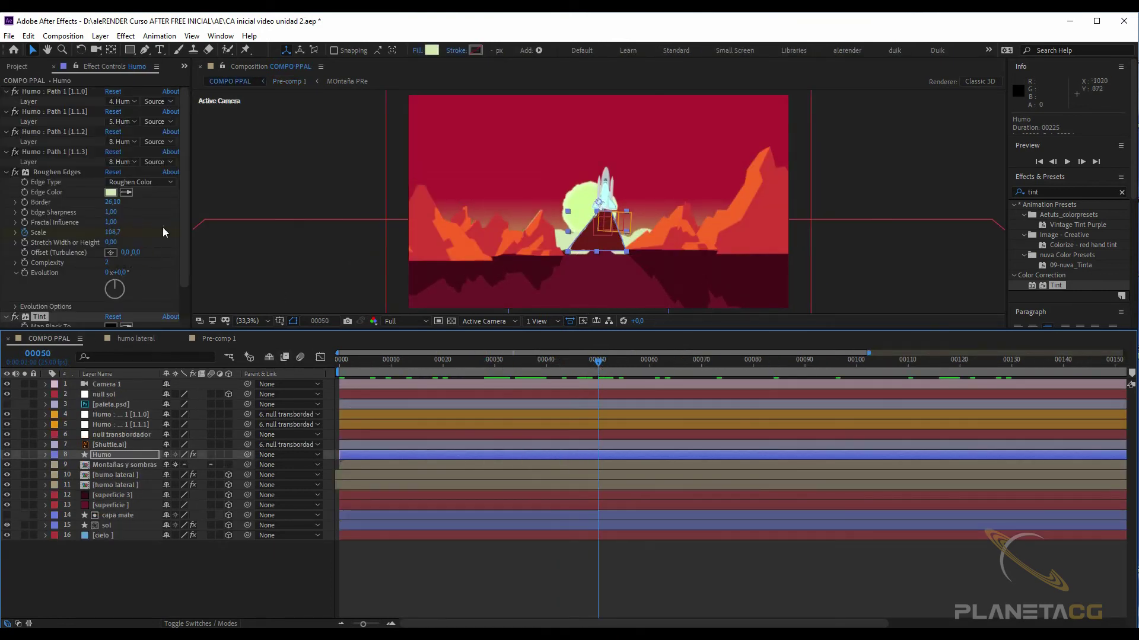
Step: Keyframe Humo's Tint Amount to Tint at 0% on frame 50 and 100% on frame 110
{"action": "left_click_drag", "start_coordinate": [183, 217], "coordinate": [183, 255]}
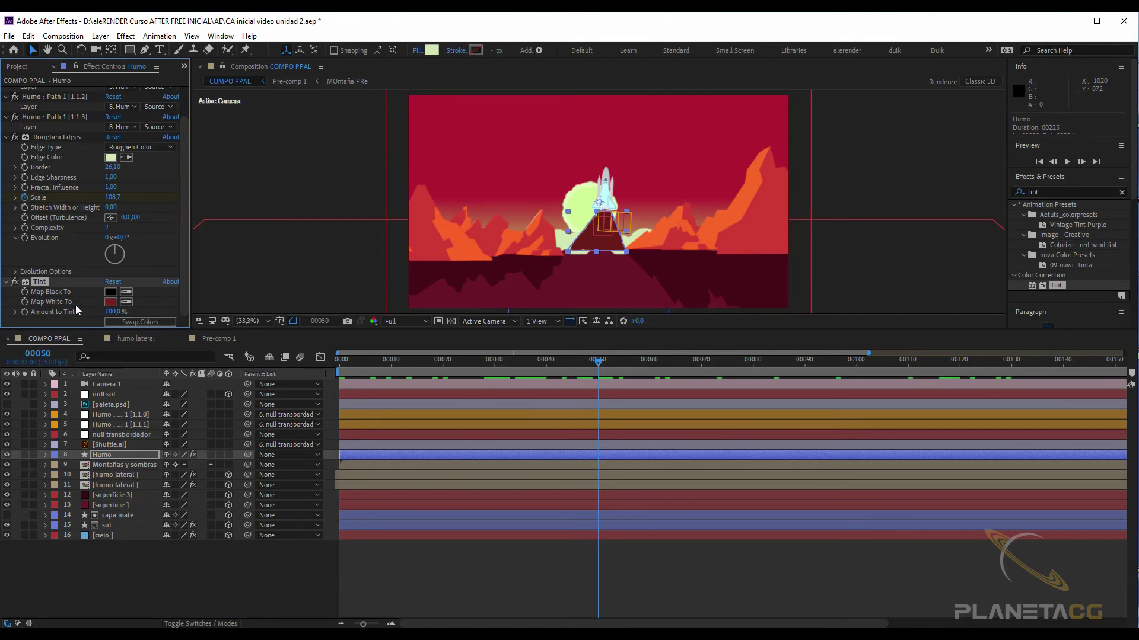
{"action": "left_click_drag", "start_coordinate": [114, 313], "coordinate": [80, 313]}
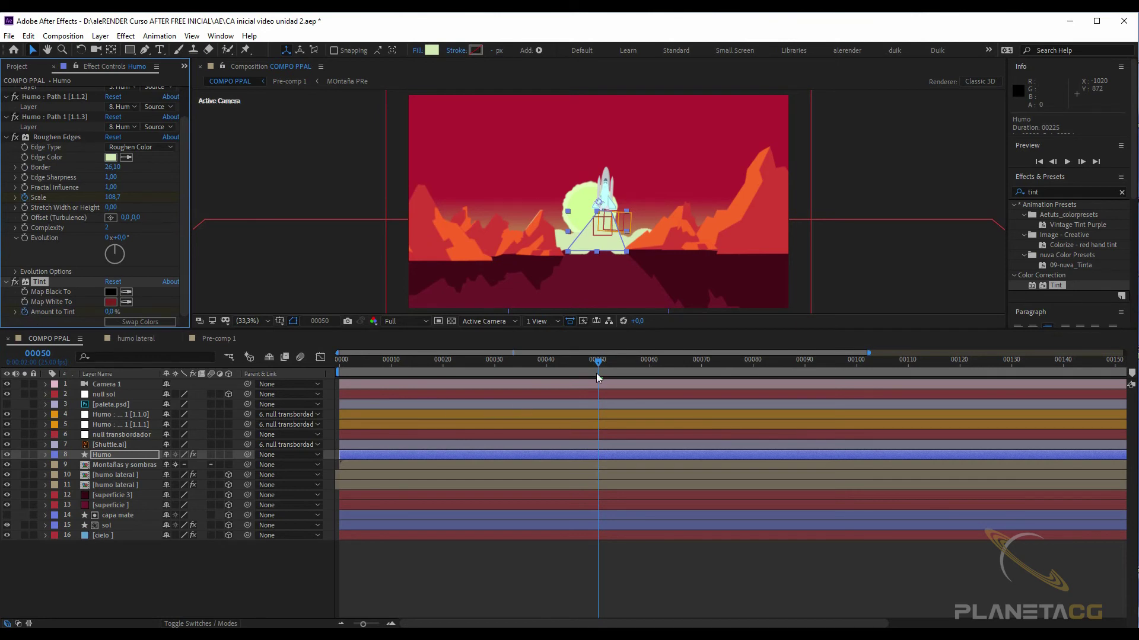
{"action": "left_click_drag", "start_coordinate": [618, 362], "coordinate": [908, 363]}
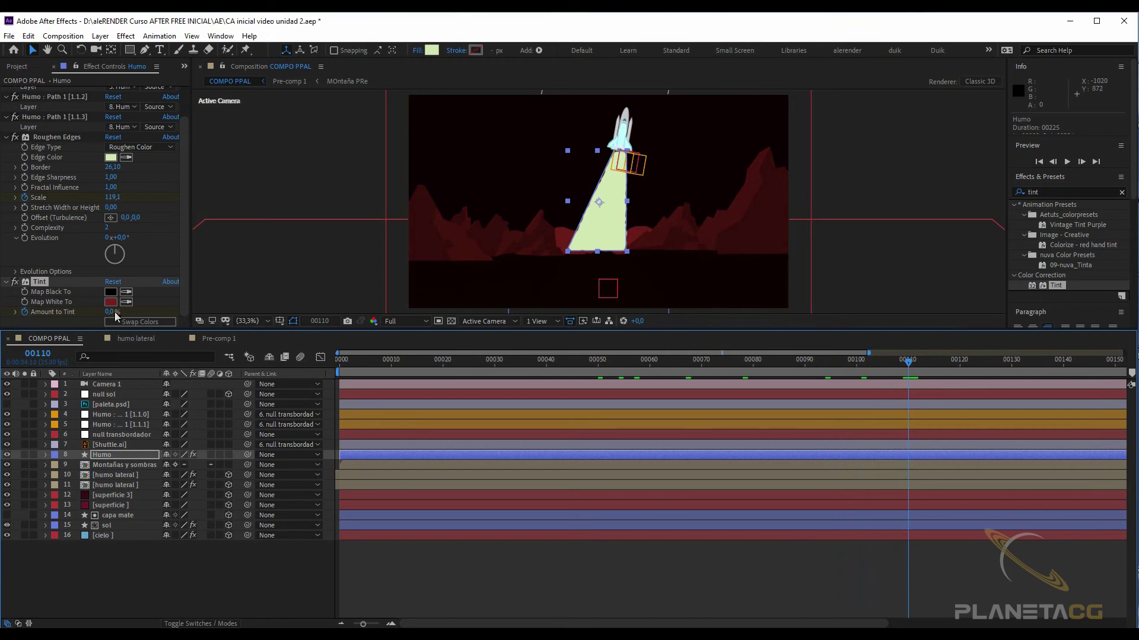
{"action": "left_click_drag", "start_coordinate": [112, 315], "coordinate": [172, 314]}
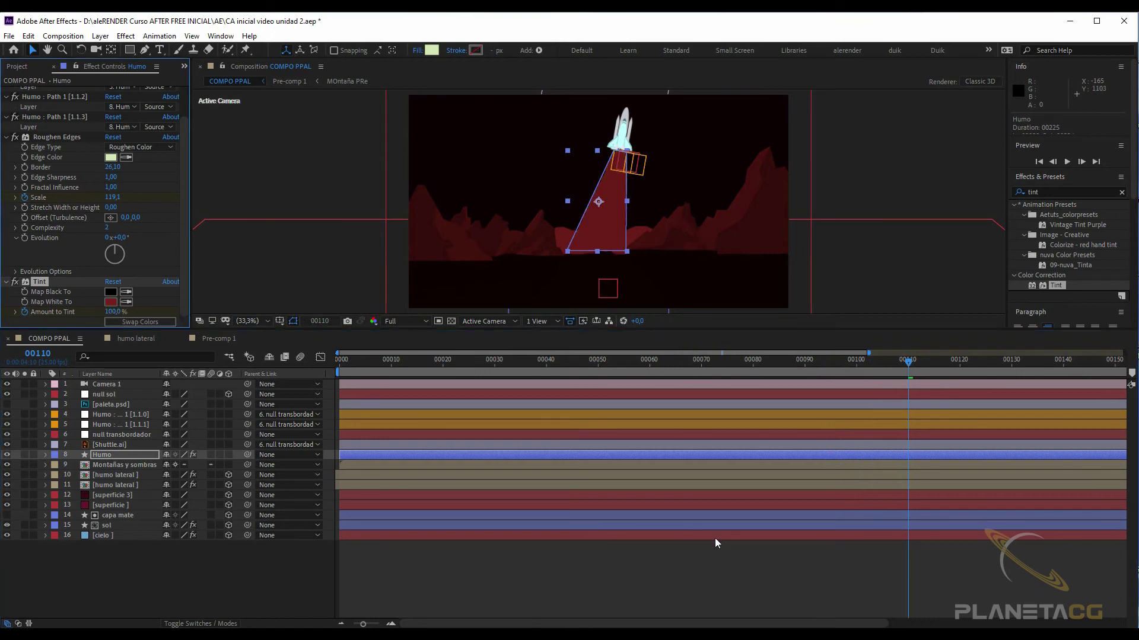
{"action": "left_click", "coordinate": [682, 584]}
Step: Play a preview of the animation from an early frame, stopping at frame 81
{"action": "left_click", "coordinate": [490, 369]}
{"action": "key", "text": "space"}
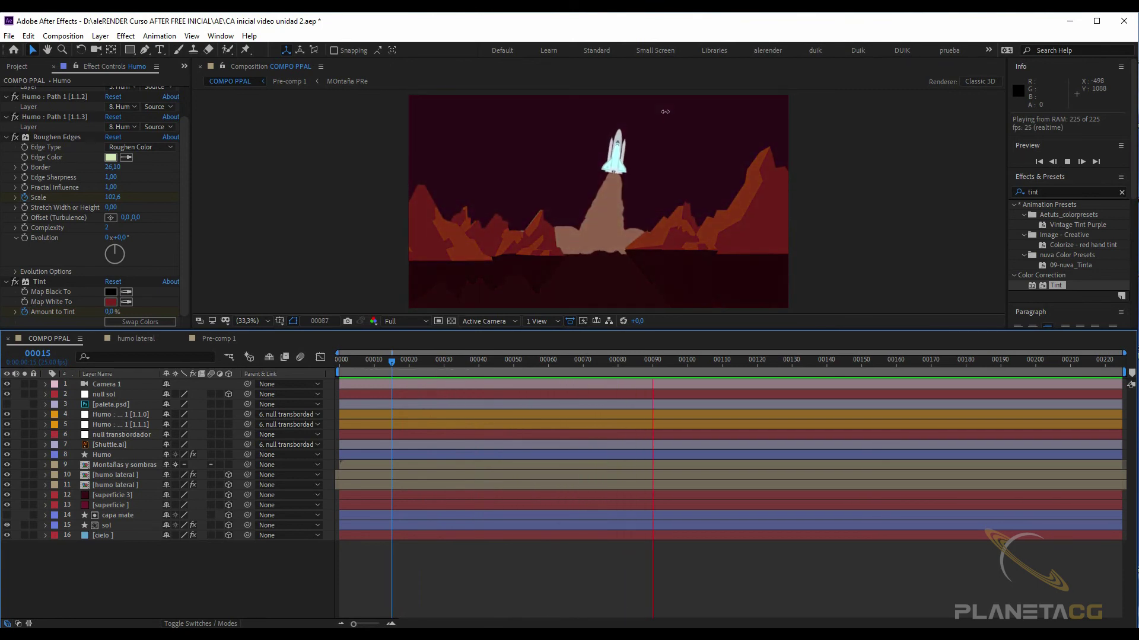
{"action": "key", "text": "space"}
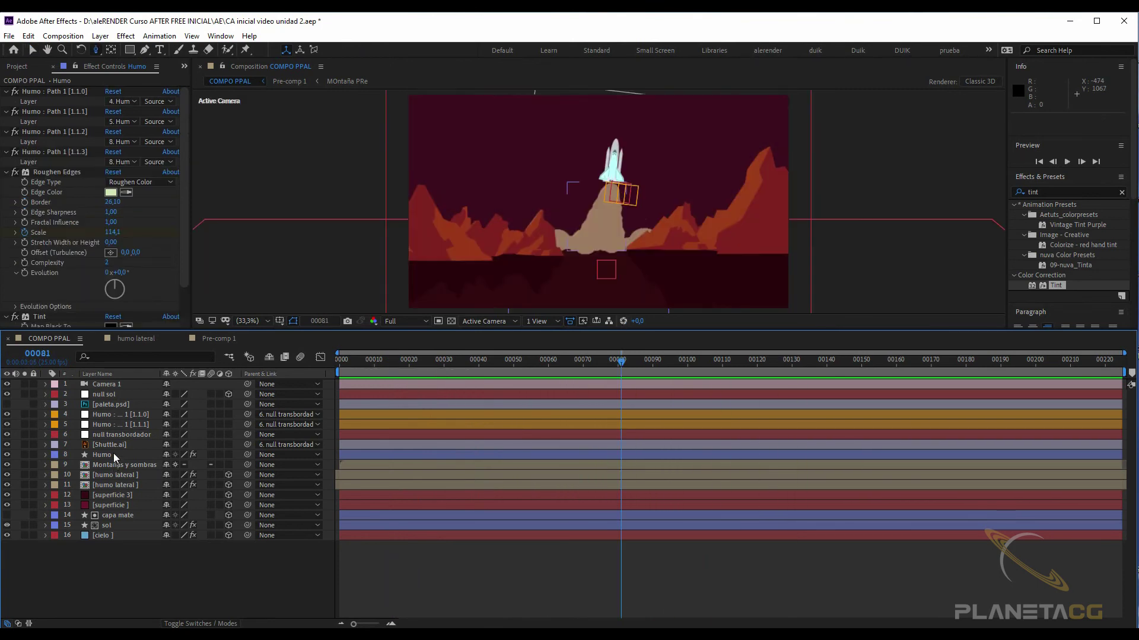
Step: Switch Shuttle.ai to a 3D layer and check the launch frames near frame 80
{"action": "left_click", "coordinate": [110, 454]}
{"action": "left_click", "coordinate": [204, 444]}
{"action": "left_click", "coordinate": [228, 445]}
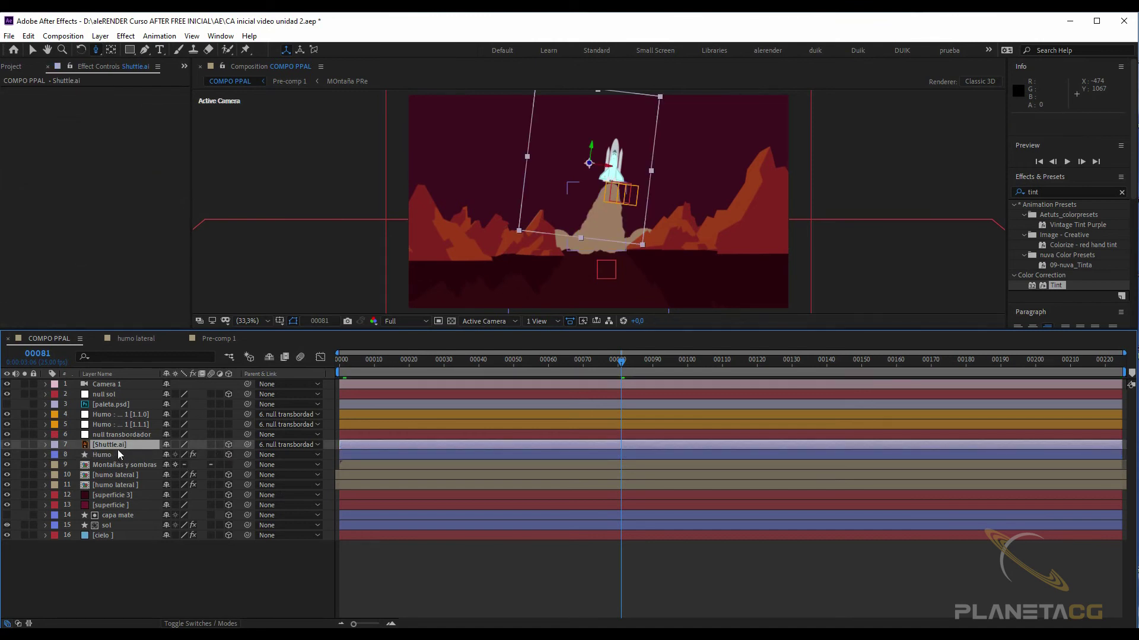
{"action": "left_click", "coordinate": [229, 505]}
{"action": "mouse_move", "coordinate": [584, 360]}
{"action": "left_mouse_down"}
{"action": "mouse_move", "coordinate": [613, 361]}
{"action": "mouse_move", "coordinate": [432, 361]}
{"action": "left_mouse_up"}
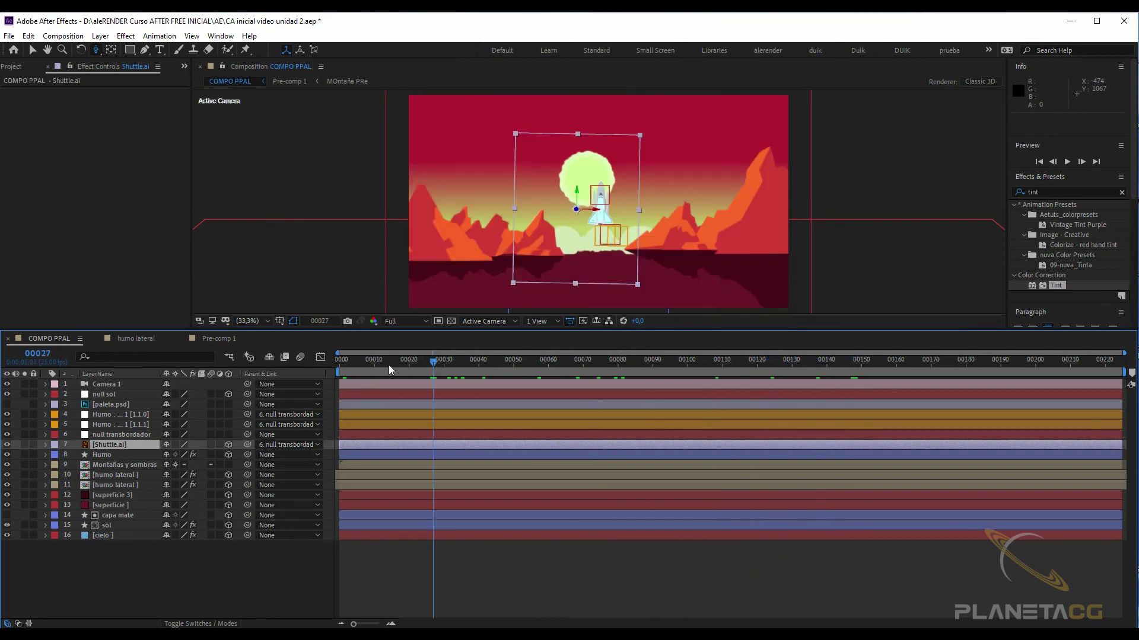
{"action": "left_click", "coordinate": [110, 386]}
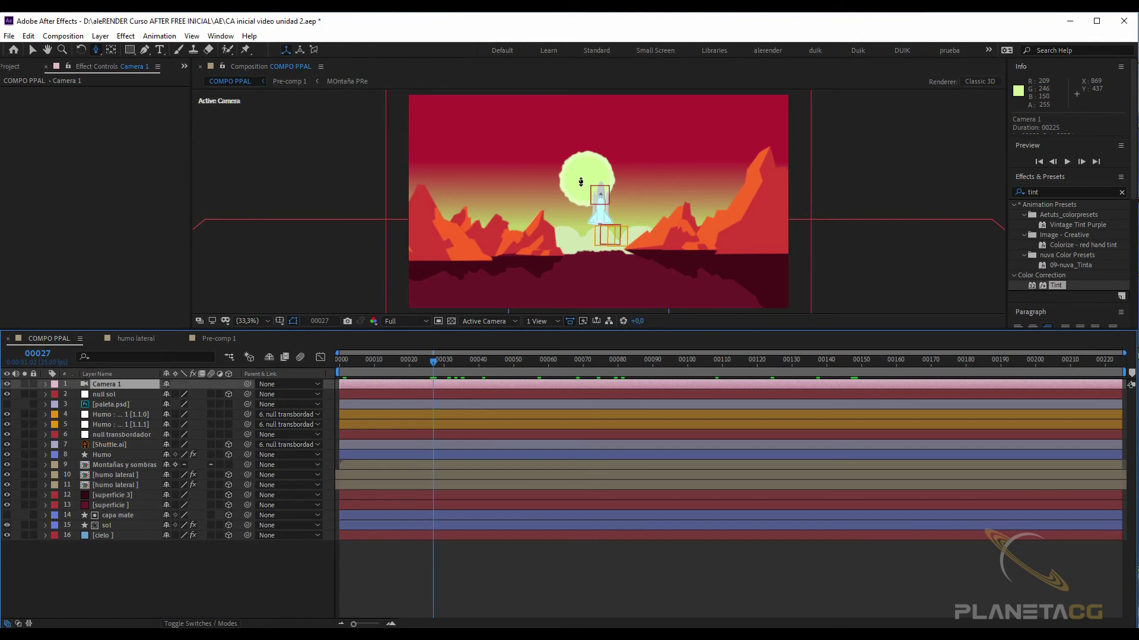
Step: Test-orbit Camera 1 three times, undoing each, then expand its properties at frame 0
{"action": "left_click_drag", "start_coordinate": [580, 181], "coordinate": [587, 183]}
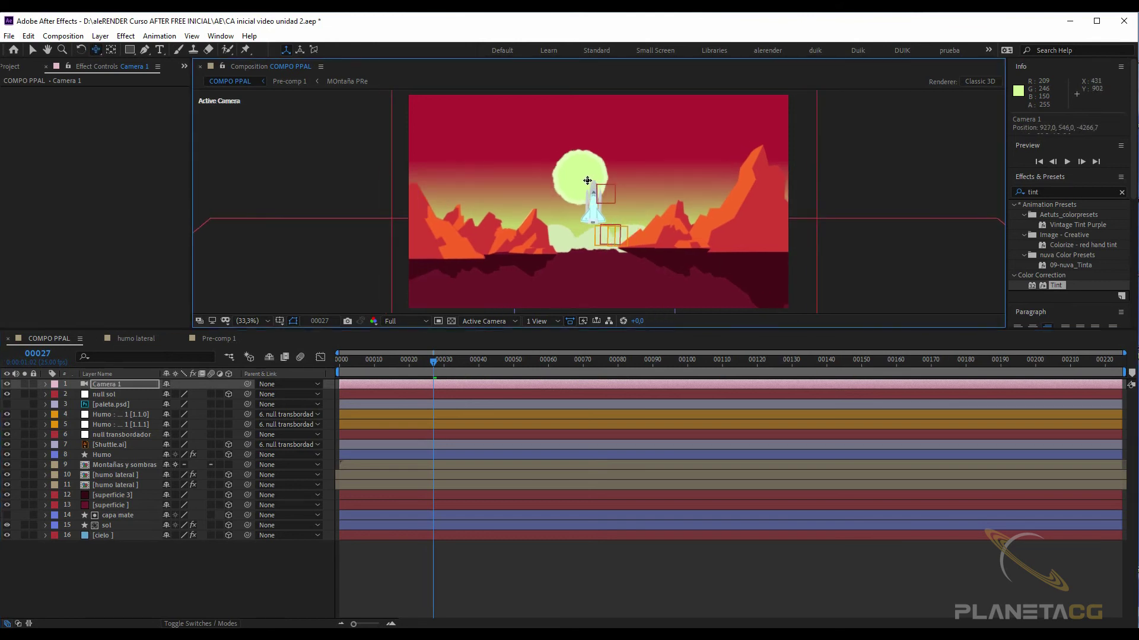
{"action": "left_click", "coordinate": [29, 35]}
{"action": "left_click", "coordinate": [76, 49]}
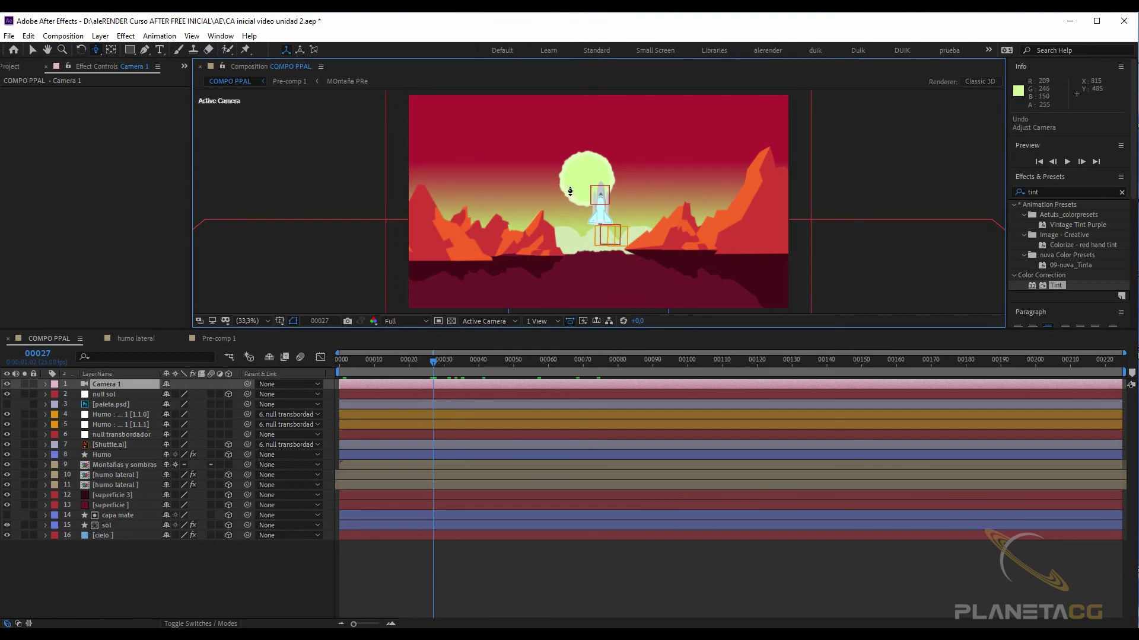
{"action": "left_click_drag", "start_coordinate": [573, 191], "coordinate": [565, 189]}
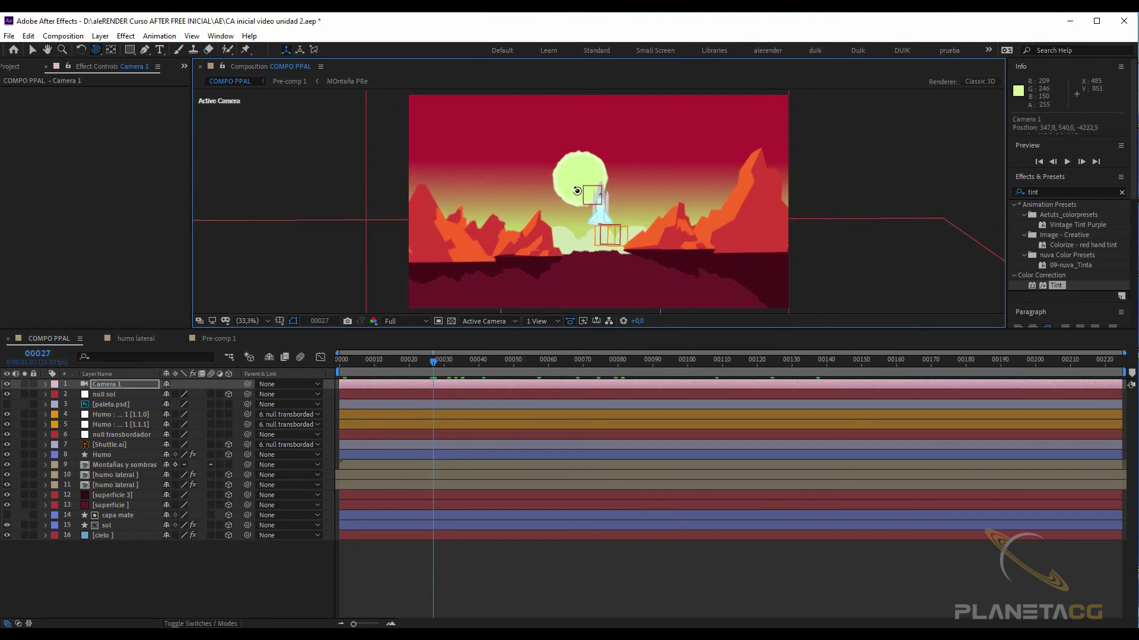
{"action": "left_click", "coordinate": [29, 35]}
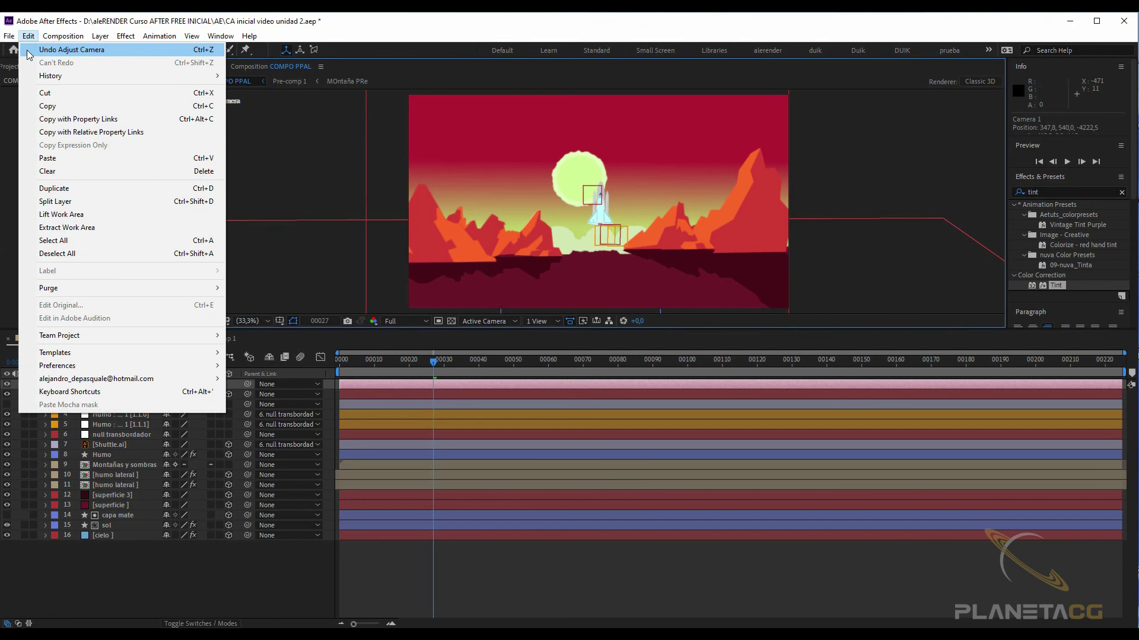
{"action": "left_click", "coordinate": [72, 49]}
{"action": "left_click_drag", "start_coordinate": [578, 178], "coordinate": [570, 177]}
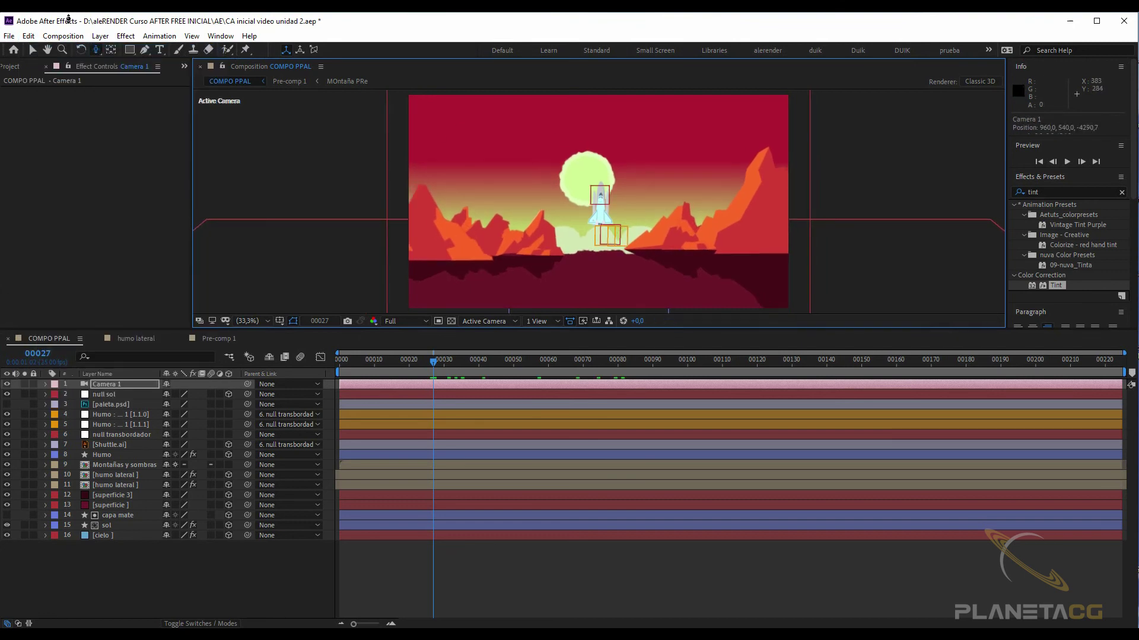
{"action": "left_click", "coordinate": [29, 35]}
{"action": "left_click", "coordinate": [53, 49]}
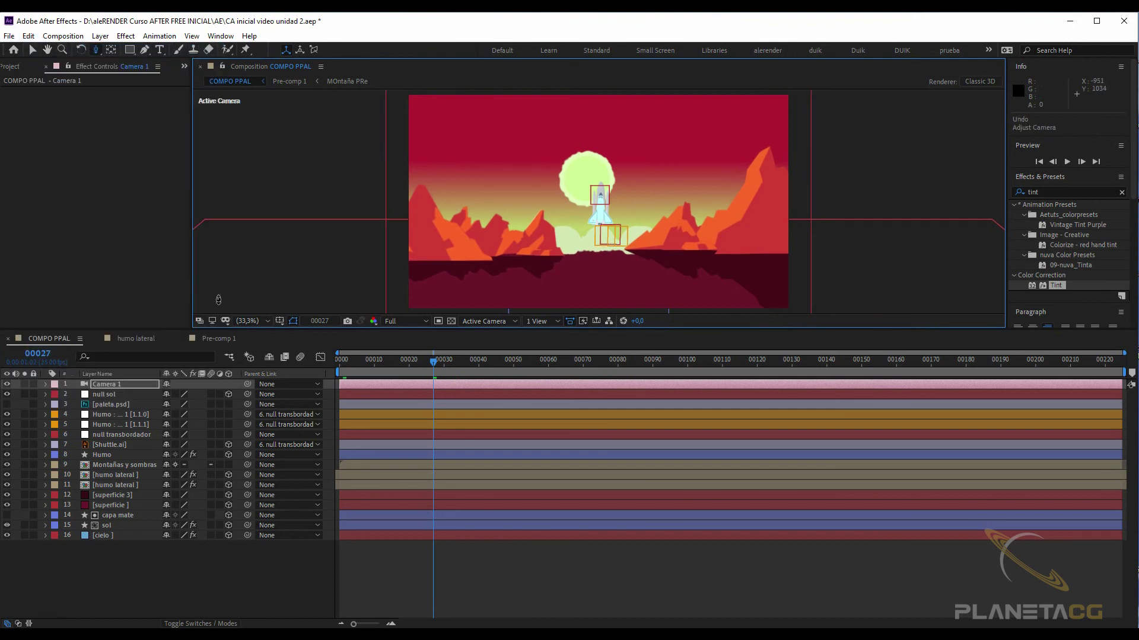
{"action": "left_click", "coordinate": [45, 385]}
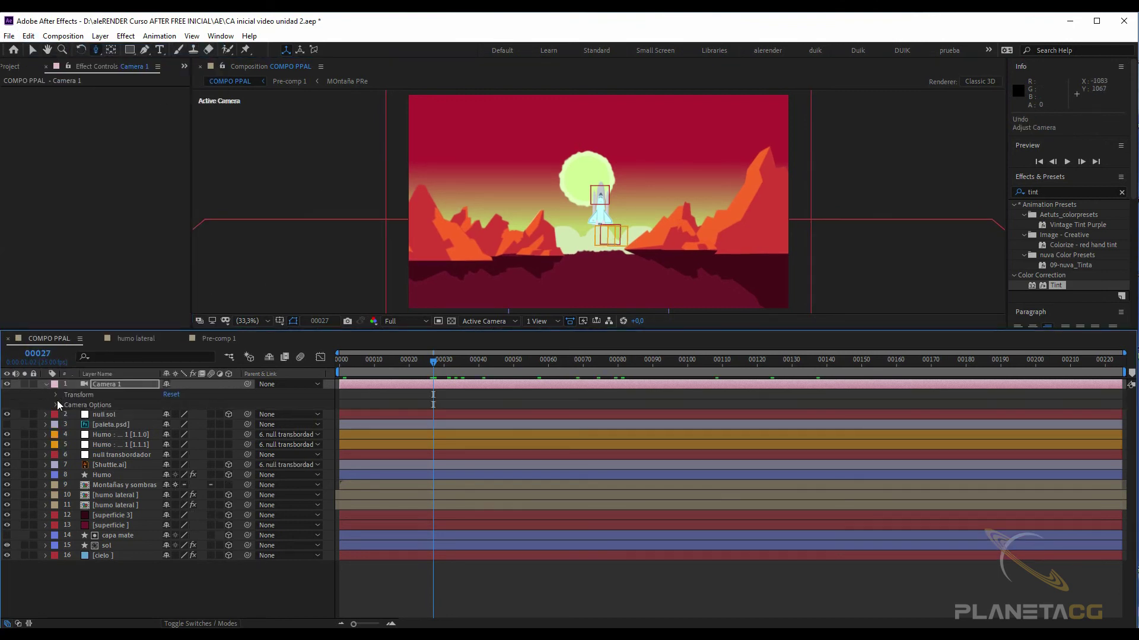
{"action": "key", "text": "Home"}
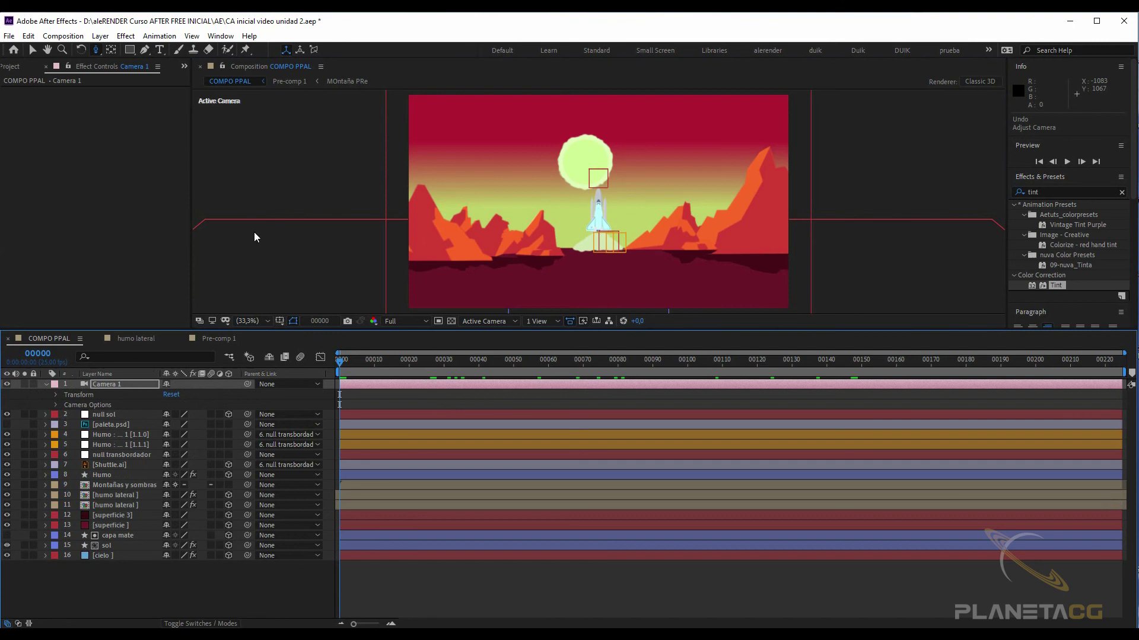
Step: Create a null object renamed 'null cámara' and parent Camera 1 to it
{"action": "left_click", "coordinate": [99, 36]}
{"action": "mouse_move", "coordinate": [125, 50]}
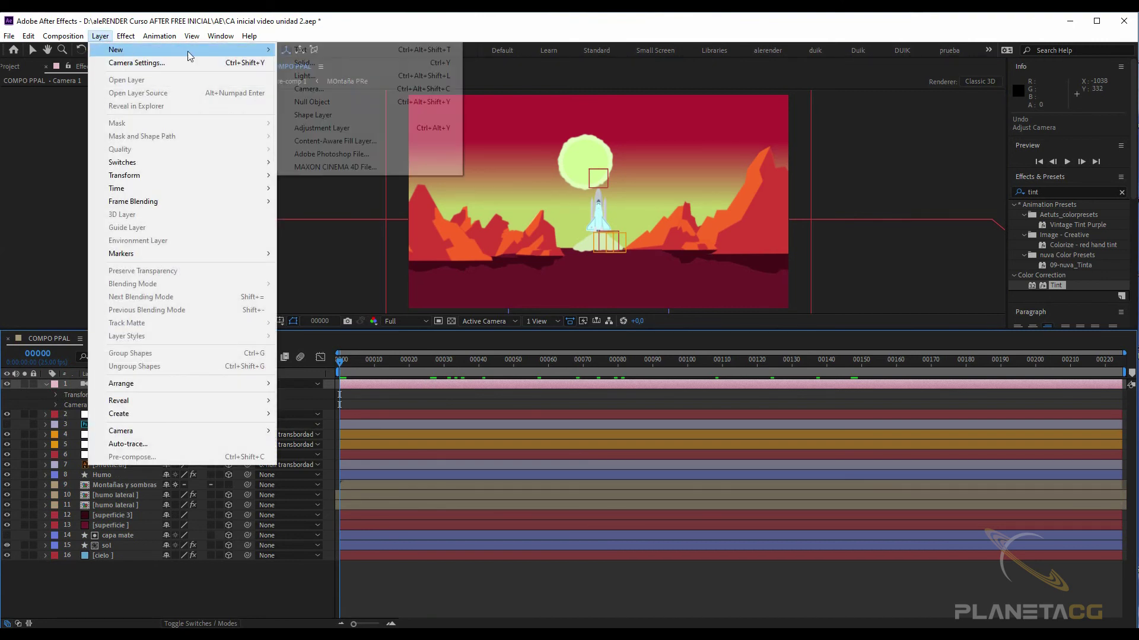
{"action": "left_click", "coordinate": [325, 102]}
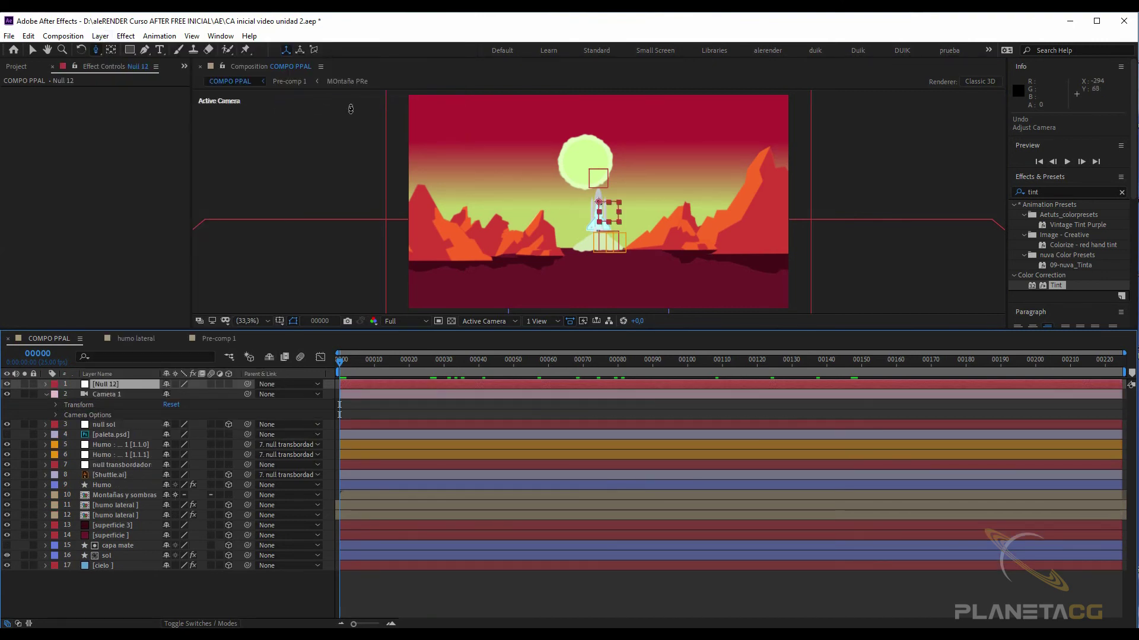
{"action": "right_click", "coordinate": [113, 383]}
{"action": "left_click", "coordinate": [148, 375]}
{"action": "type", "text": "null cámar"}
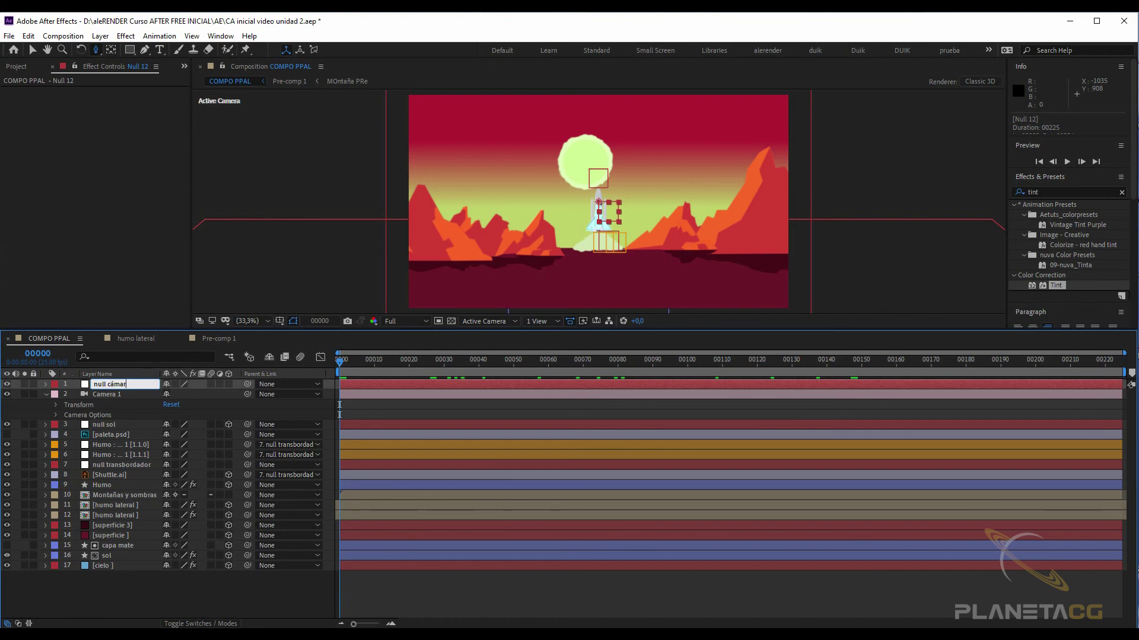
{"action": "type", "text": "a"}
{"action": "key", "text": "Return"}
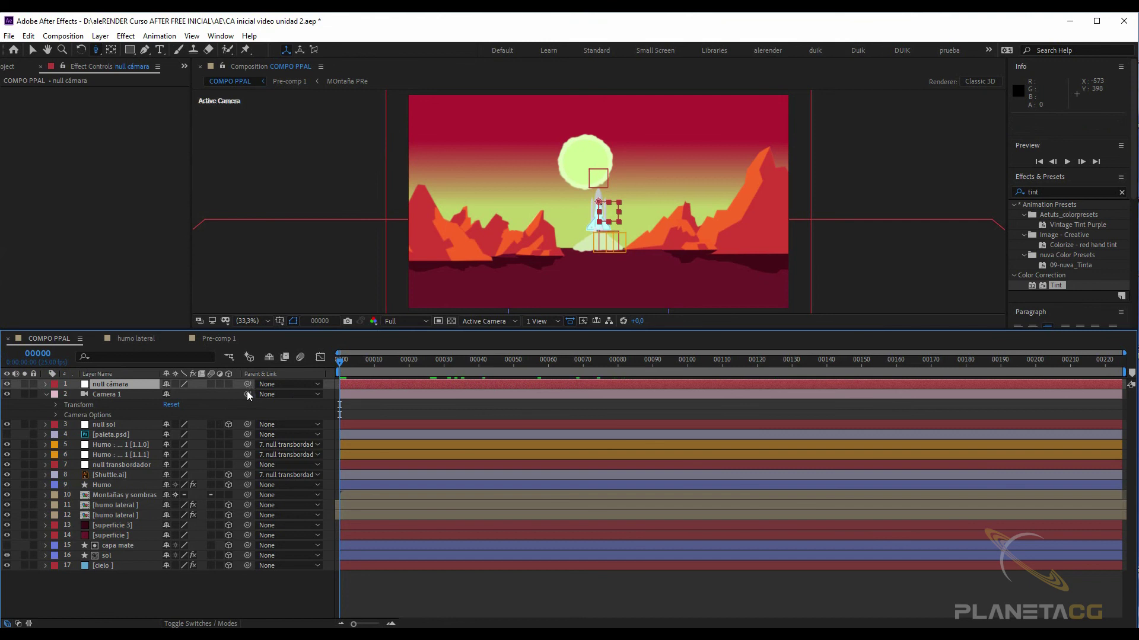
{"action": "left_click_drag", "start_coordinate": [248, 394], "coordinate": [122, 386]}
Step: Keyframe null cámara's Position depth at the first frame and the last frame
{"action": "key", "text": "p"}
{"action": "left_click", "coordinate": [77, 394]}
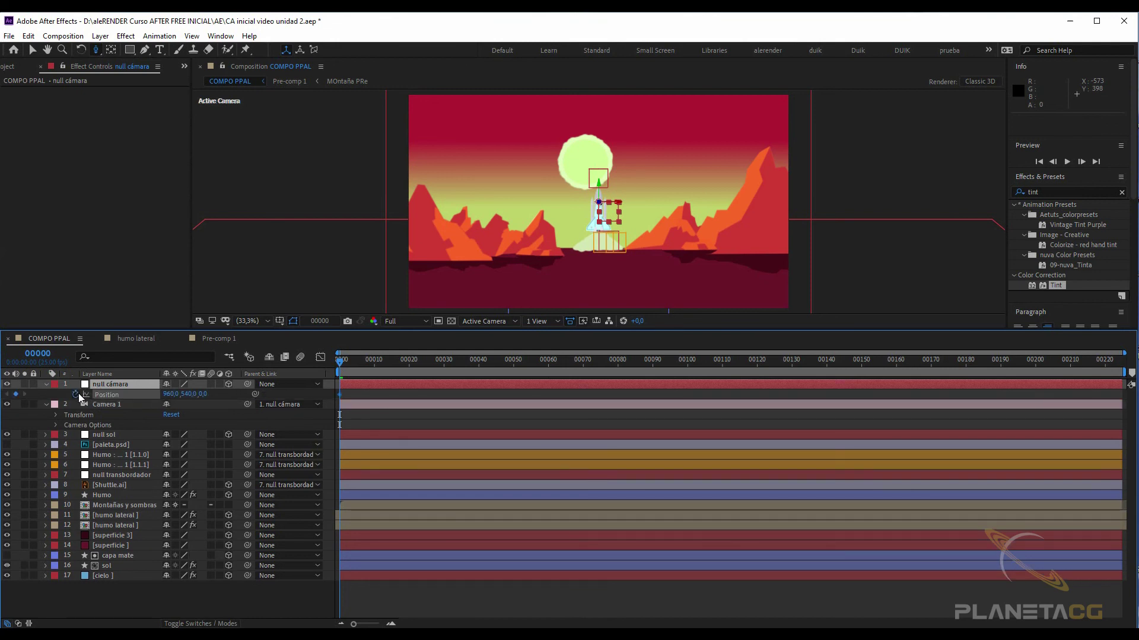
{"action": "mouse_move", "coordinate": [195, 396]}
{"action": "left_mouse_down"}
{"action": "mouse_move", "coordinate": [170, 401]}
{"action": "mouse_move", "coordinate": [230, 410]}
{"action": "left_mouse_up"}
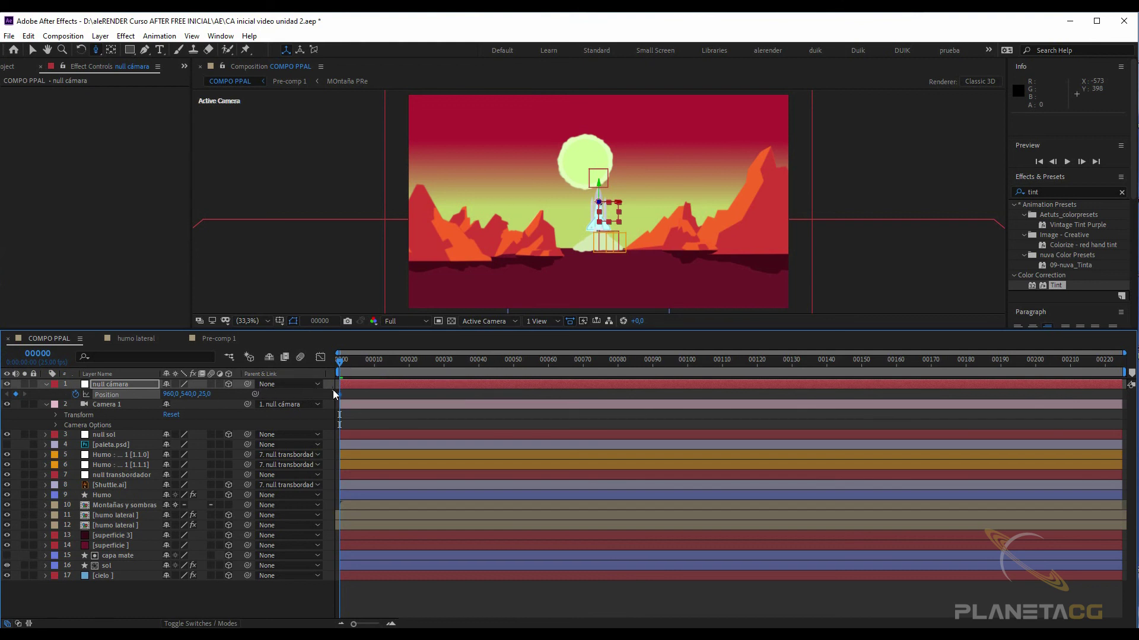
{"action": "key", "text": "End"}
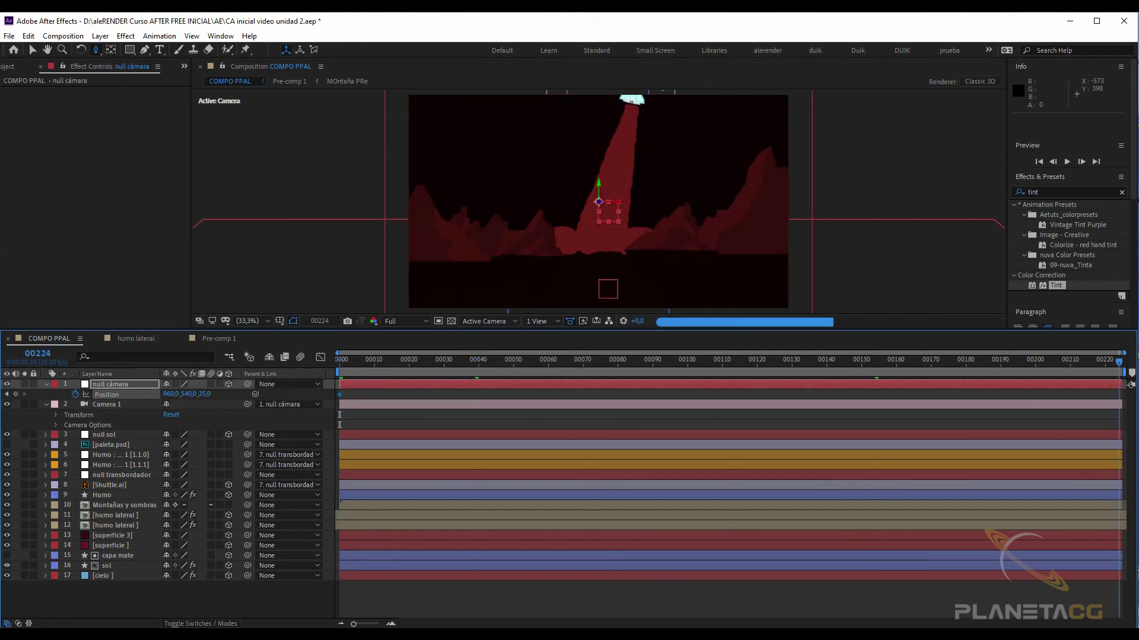
{"action": "mouse_move", "coordinate": [205, 394]}
{"action": "left_mouse_down"}
{"action": "mouse_move", "coordinate": [161, 396]}
{"action": "mouse_move", "coordinate": [371, 394]}
{"action": "left_mouse_up"}
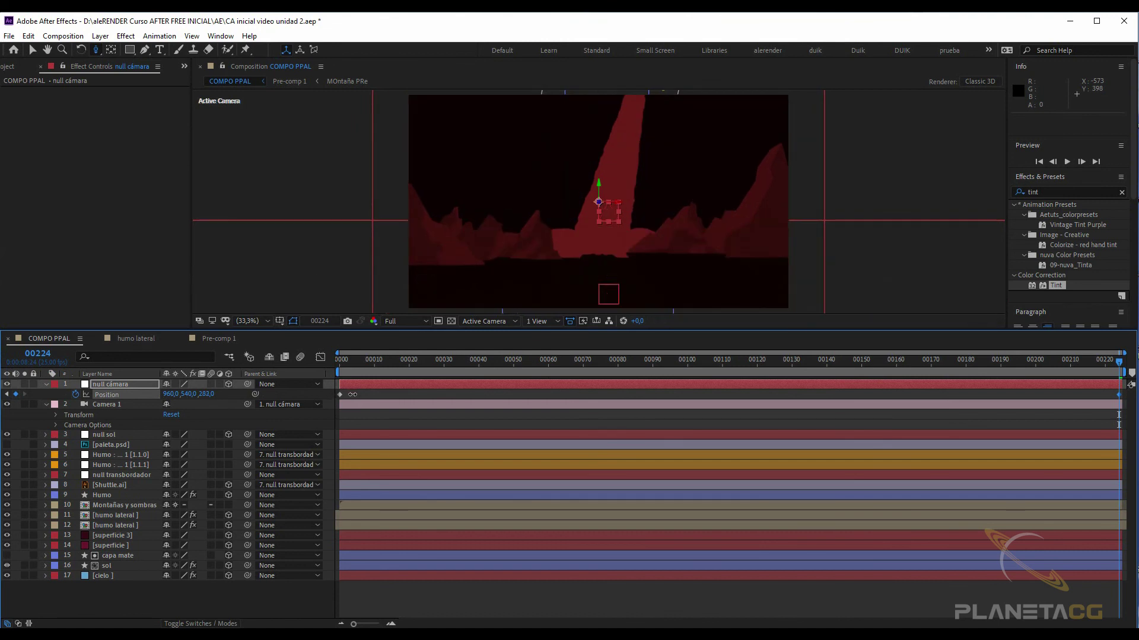
Step: Preview the camera push and fine-tune null cámara's starting depth, checking frames 99 and 174
{"action": "key", "text": "space"}
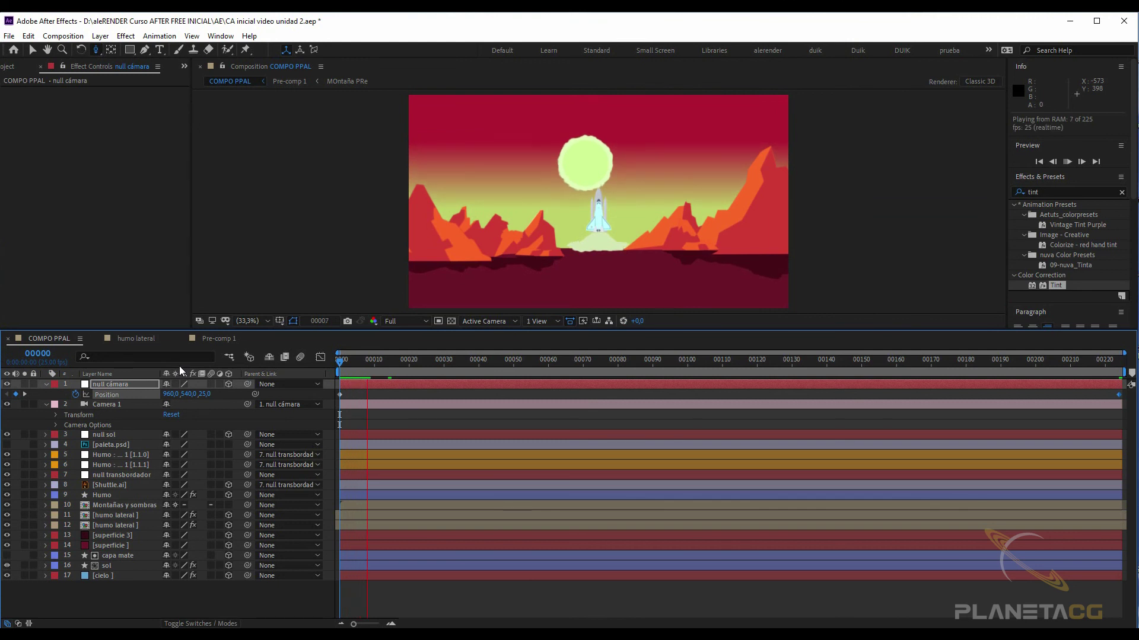
{"action": "mouse_move", "coordinate": [357, 365]}
{"action": "left_mouse_down"}
{"action": "mouse_move", "coordinate": [755, 369]}
{"action": "mouse_move", "coordinate": [325, 375]}
{"action": "left_mouse_up"}
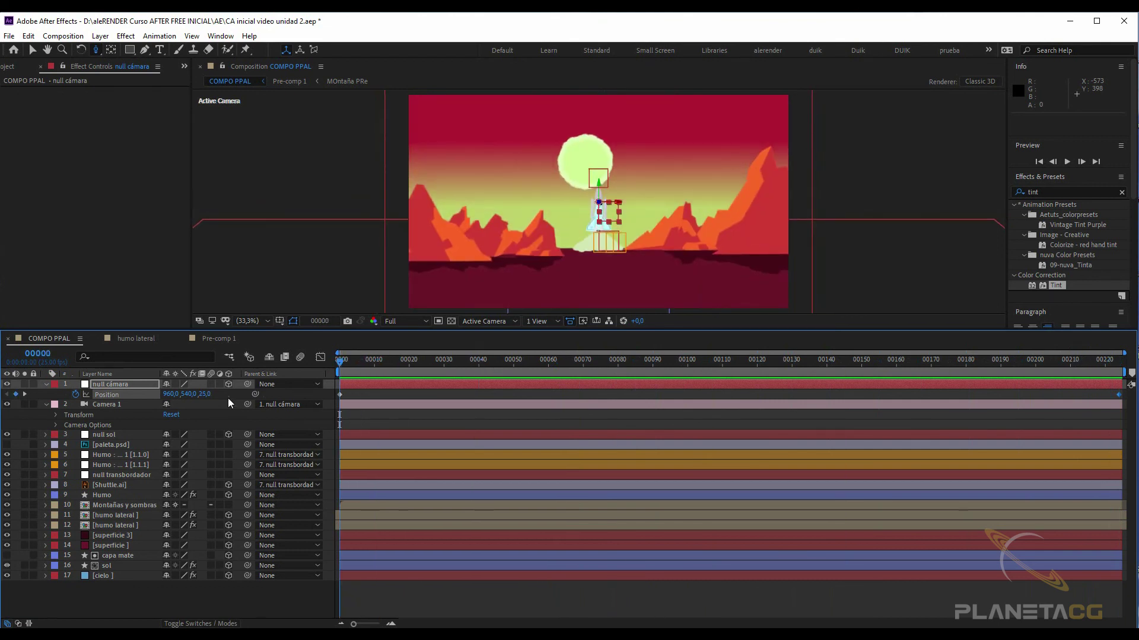
{"action": "left_click_drag", "start_coordinate": [206, 399], "coordinate": [56, 425]}
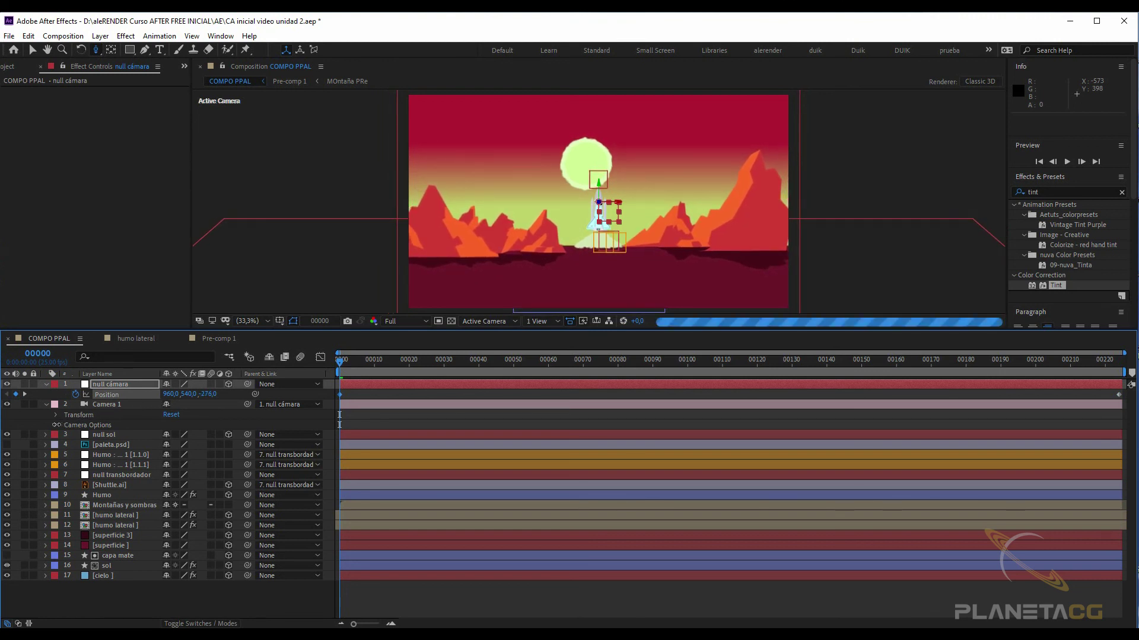
{"action": "left_click_drag", "start_coordinate": [65, 425], "coordinate": [90, 426]}
{"action": "mouse_move", "coordinate": [414, 366]}
{"action": "left_mouse_down"}
{"action": "mouse_move", "coordinate": [965, 376]}
{"action": "mouse_move", "coordinate": [432, 374]}
{"action": "mouse_move", "coordinate": [663, 374]}
{"action": "left_mouse_up"}
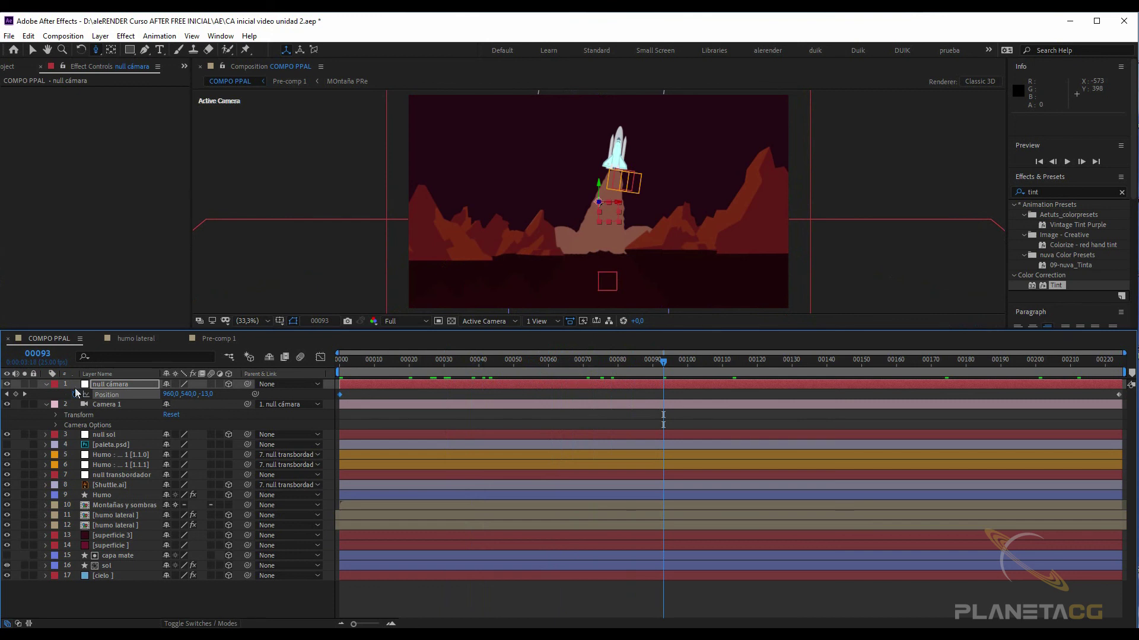
Step: Collapse null cámara and Camera 1, then review the launch around frames 143 and 34
{"action": "left_click", "coordinate": [46, 384]}
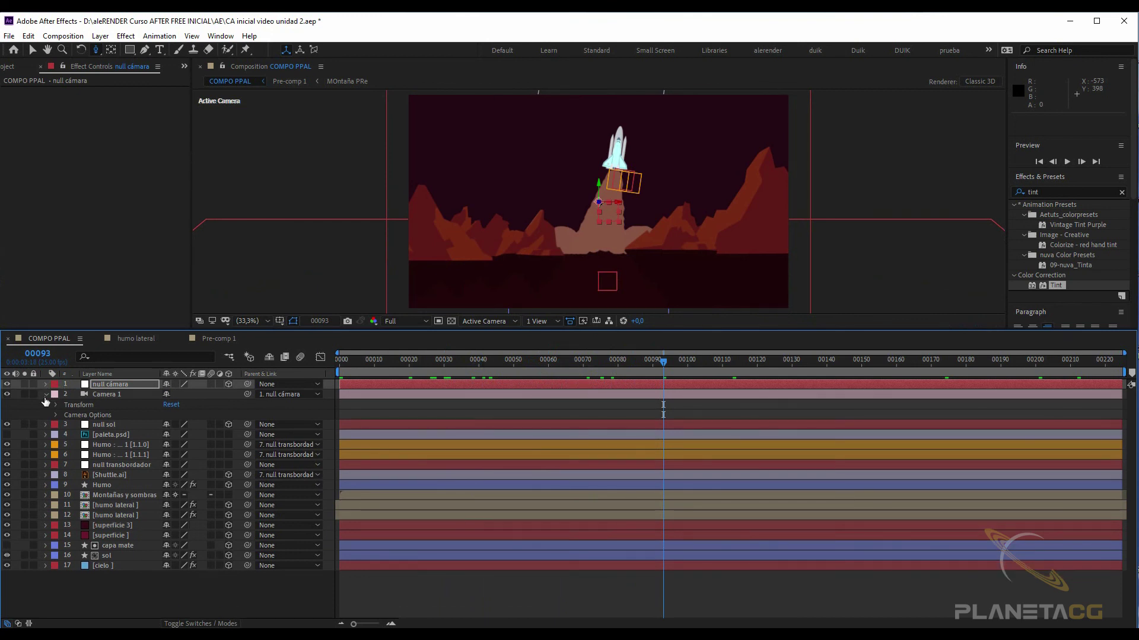
{"action": "left_click", "coordinate": [45, 395]}
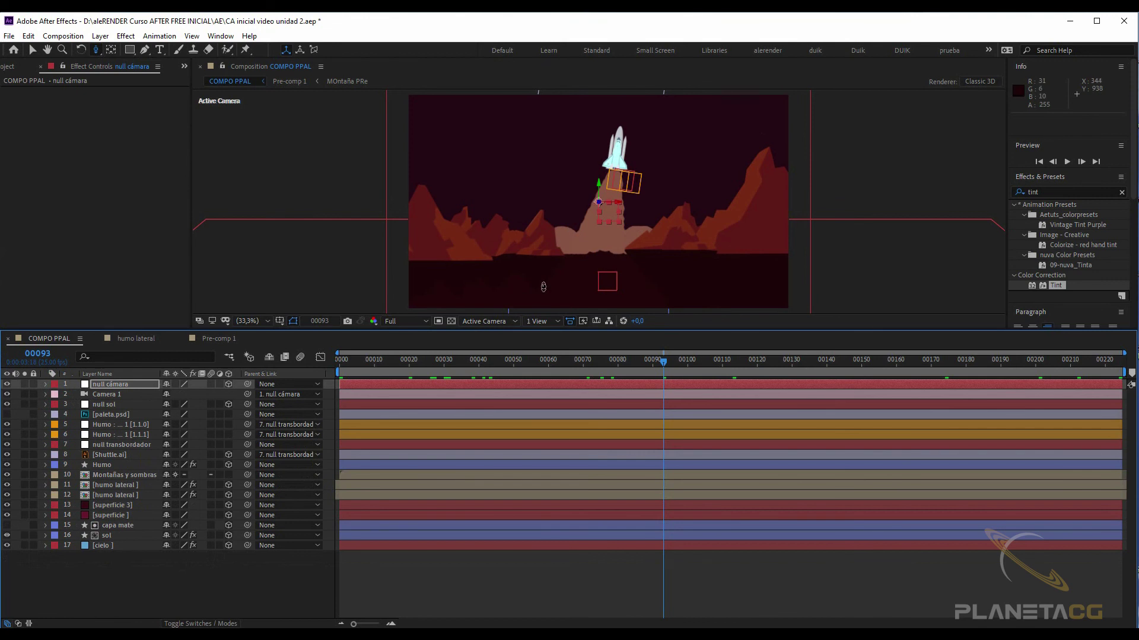
{"action": "mouse_move", "coordinate": [395, 366]}
{"action": "left_mouse_down"}
{"action": "mouse_move", "coordinate": [981, 361]}
{"action": "mouse_move", "coordinate": [326, 372]}
{"action": "left_mouse_up"}
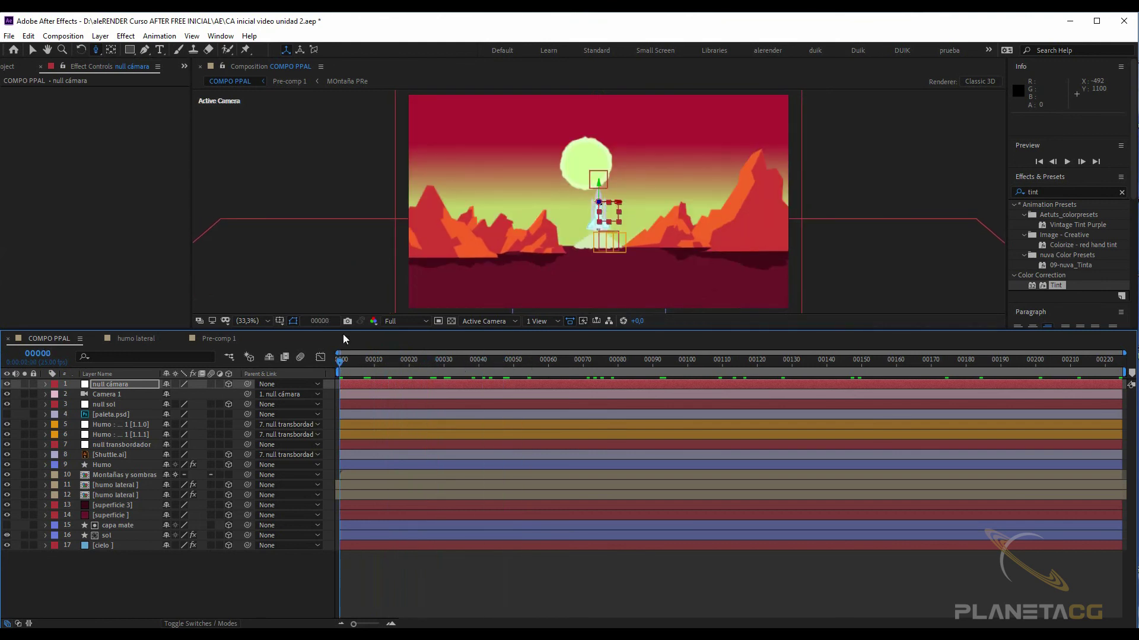
{"action": "left_click_drag", "start_coordinate": [426, 362], "coordinate": [482, 362]}
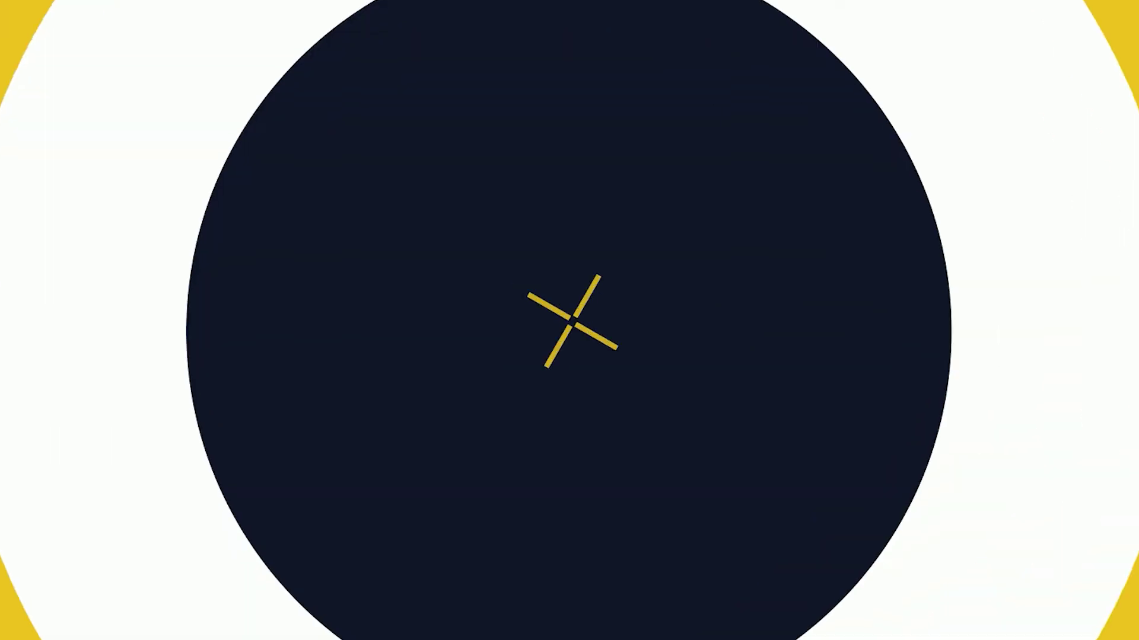